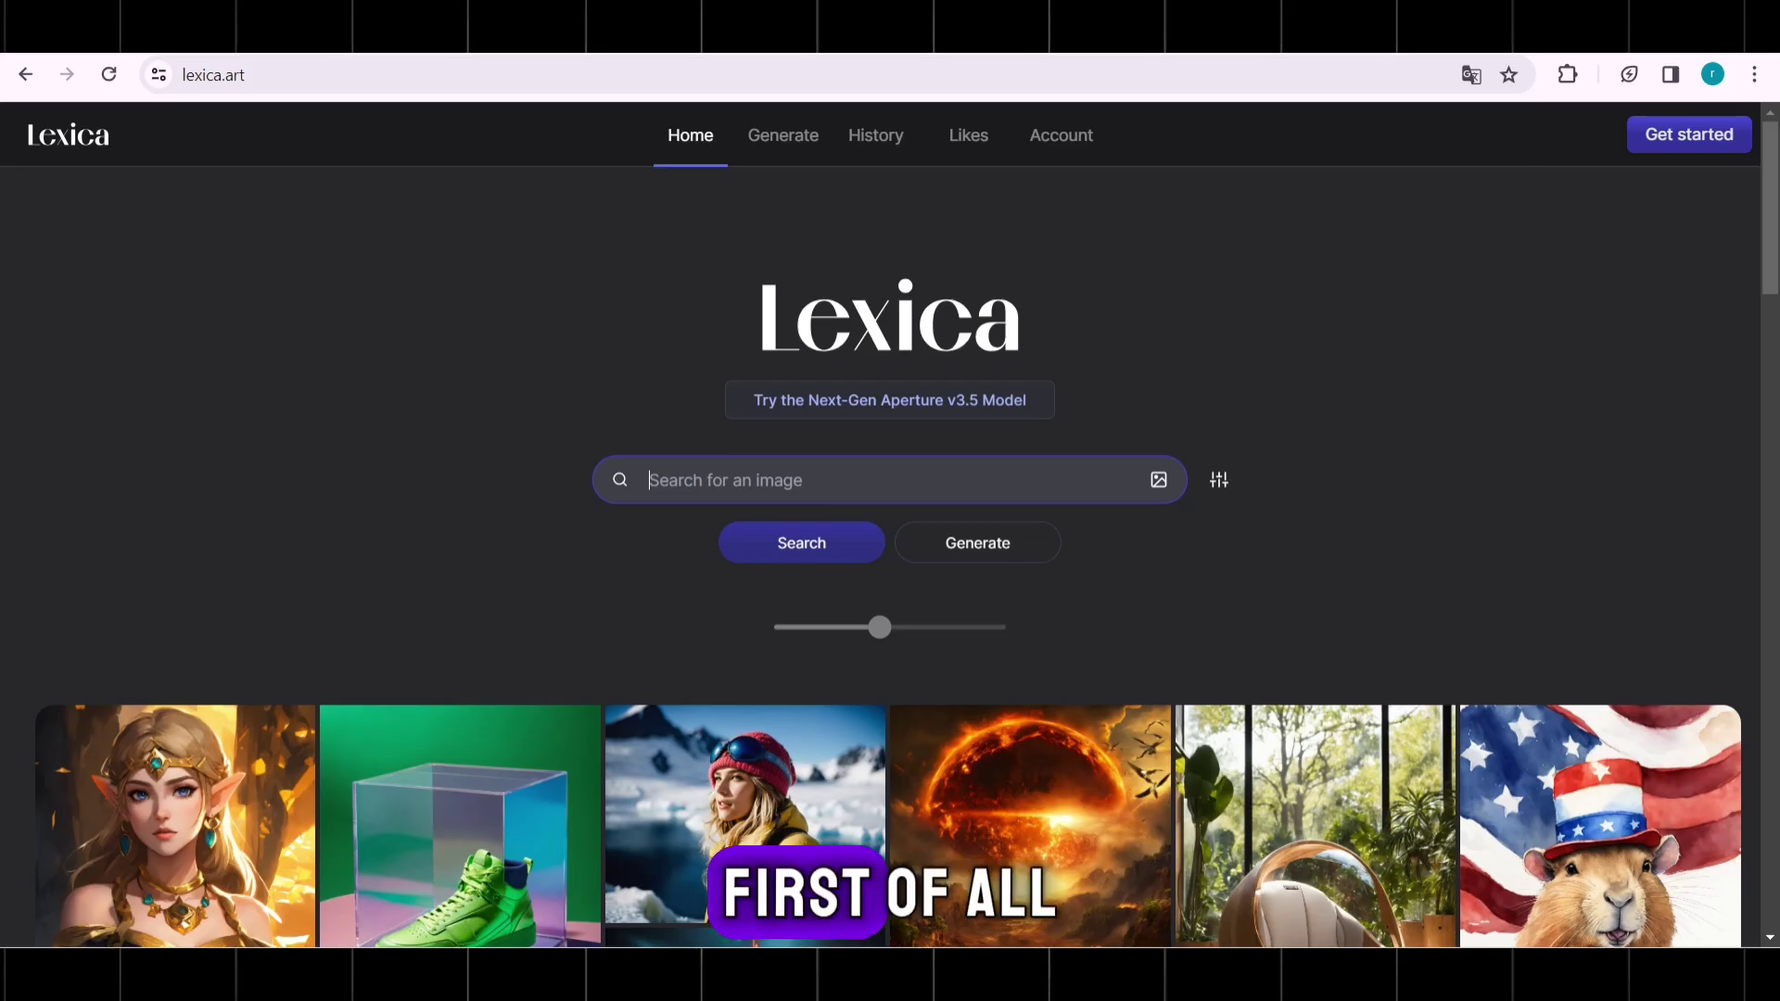
- Look over the Lexica gallery and search for images of "spoongebob"
{"action": "scroll", "coordinate": [890, 519], "scroll_direction": "down", "scroll_amount": 10}
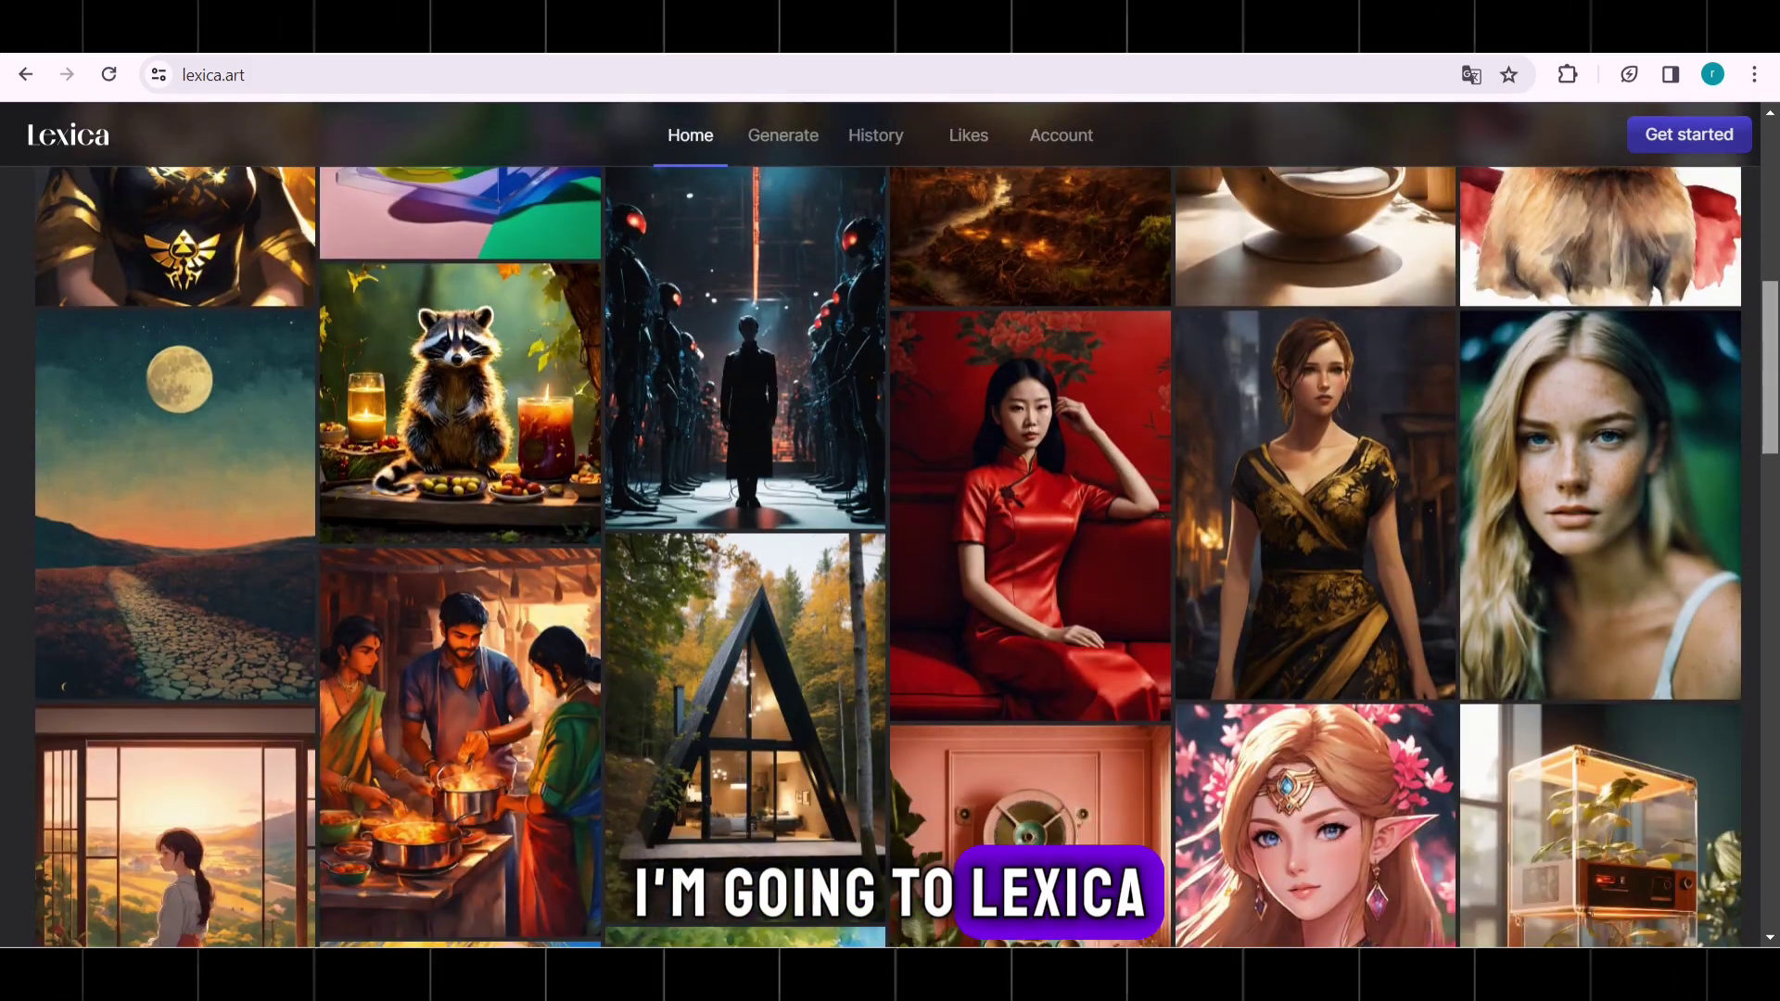
{"action": "scroll", "coordinate": [890, 519], "scroll_direction": "up", "scroll_amount": 10}
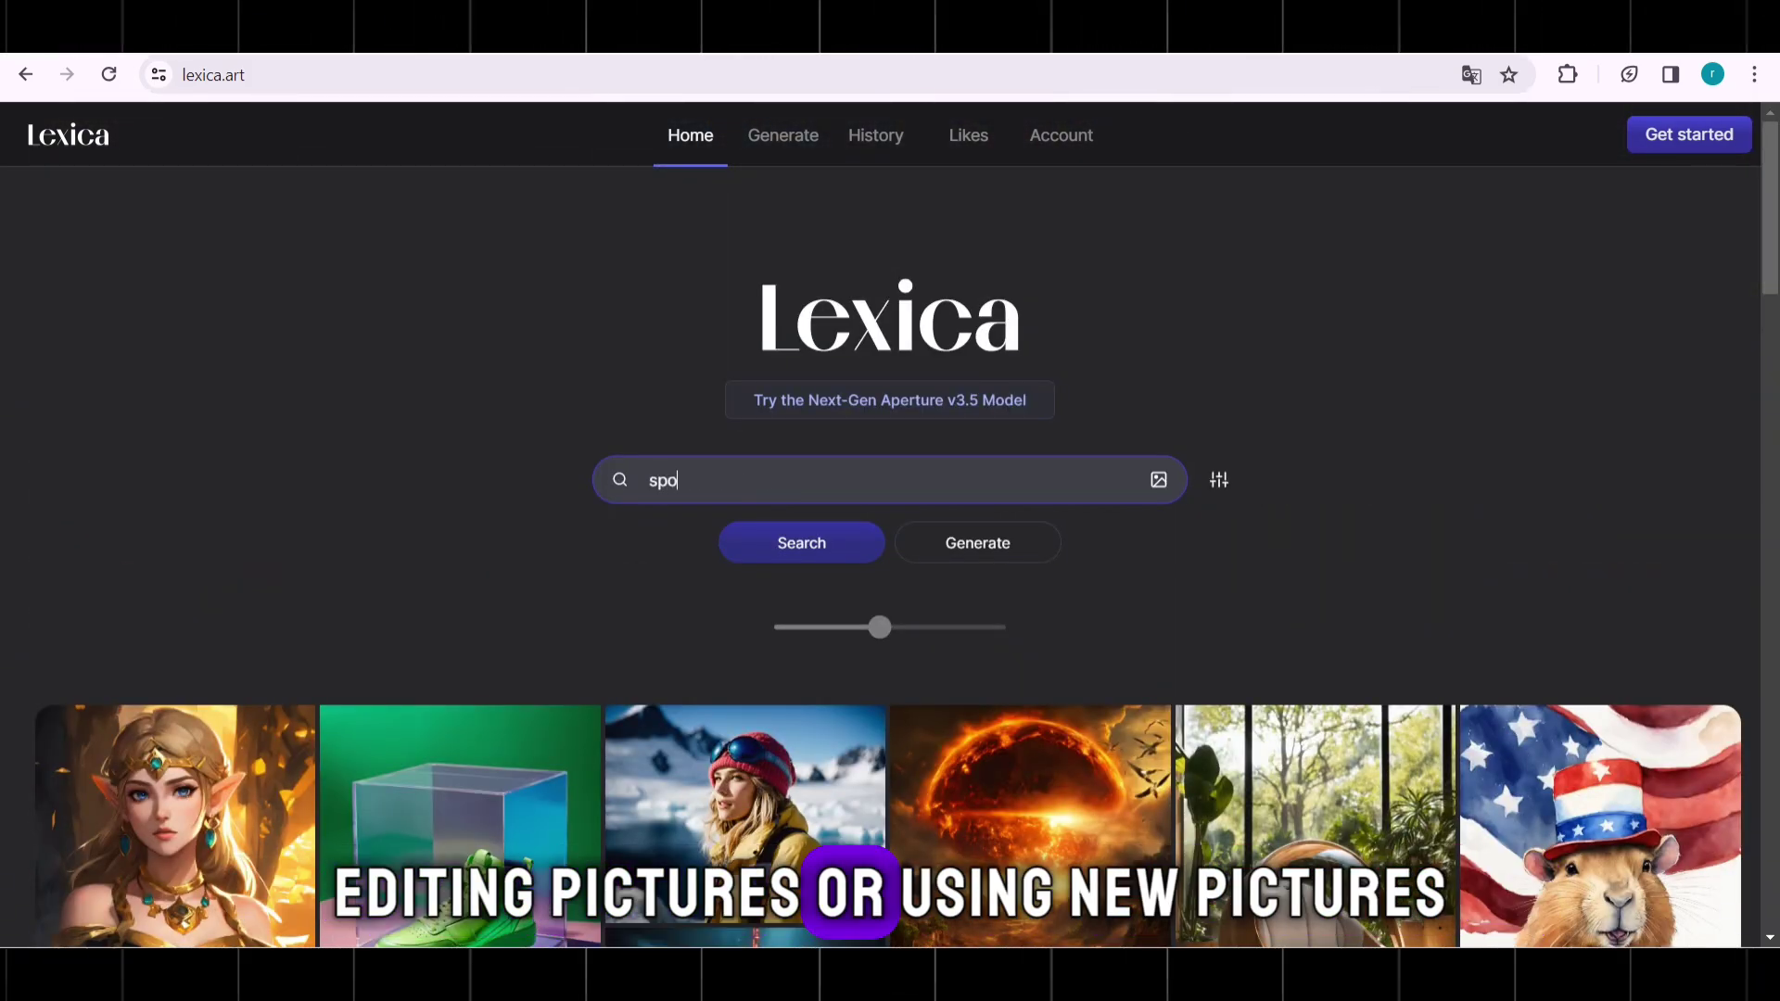
{"action": "type", "text": "ongebo"}
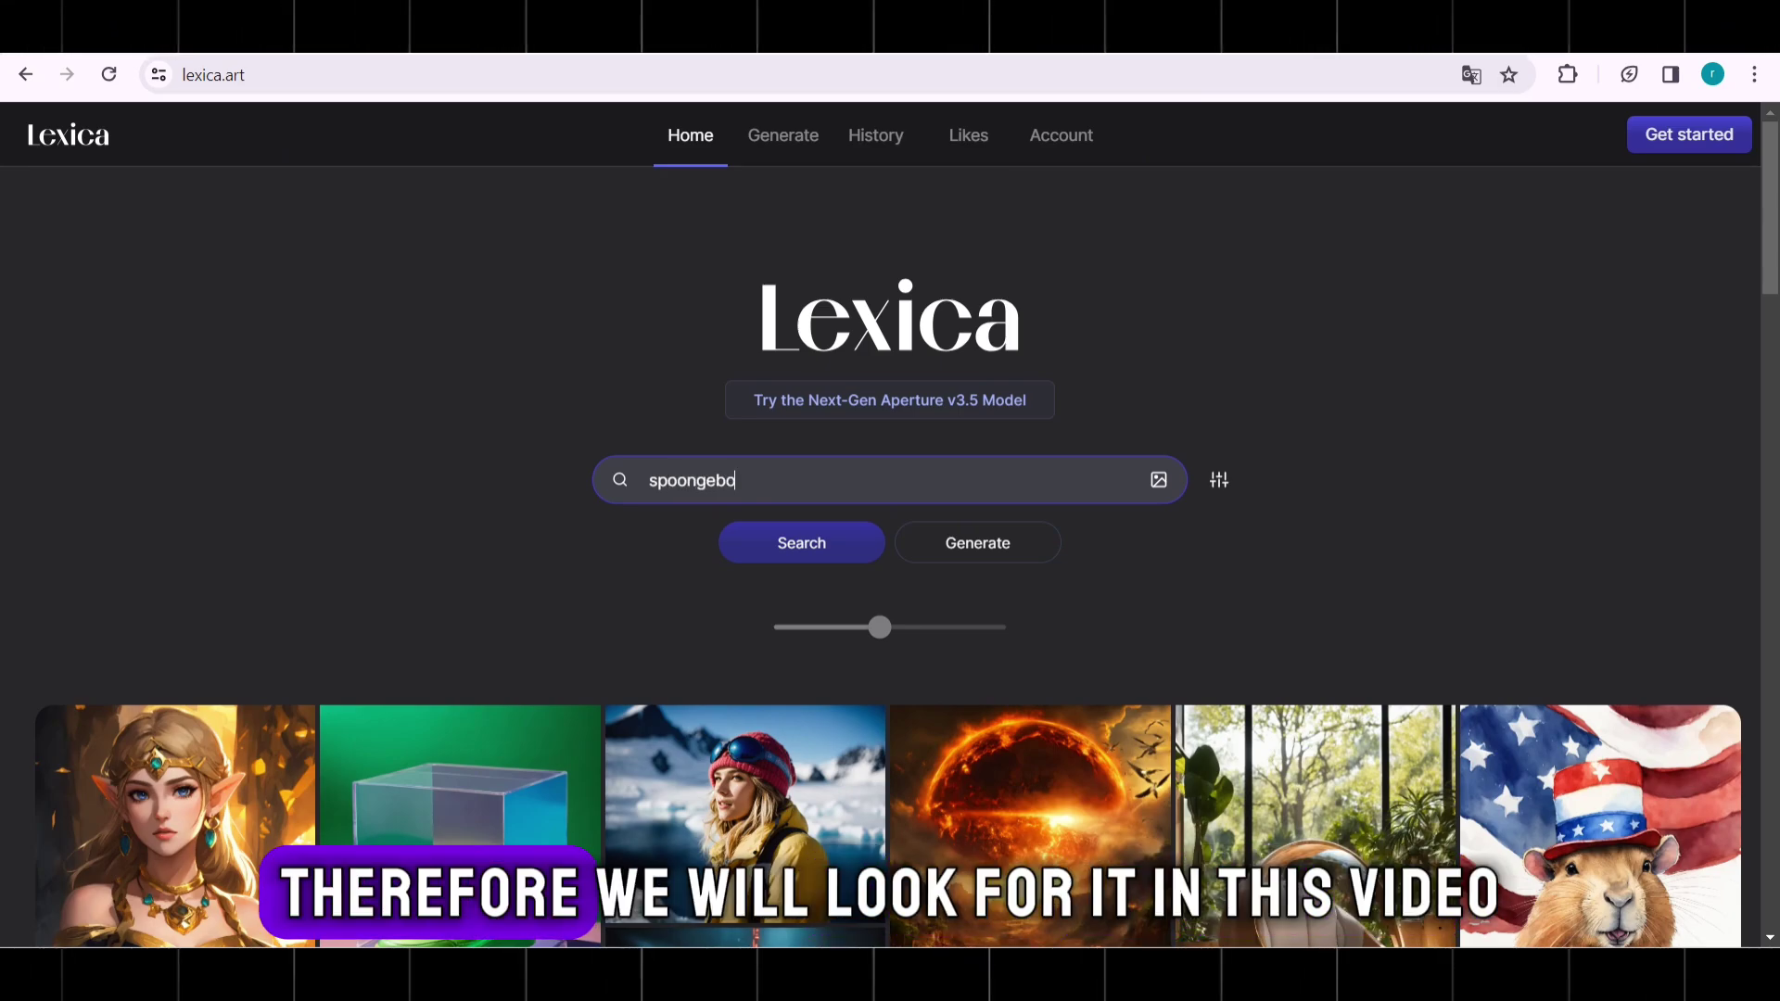
{"action": "type", "text": "b"}
{"action": "key", "text": "Return"}
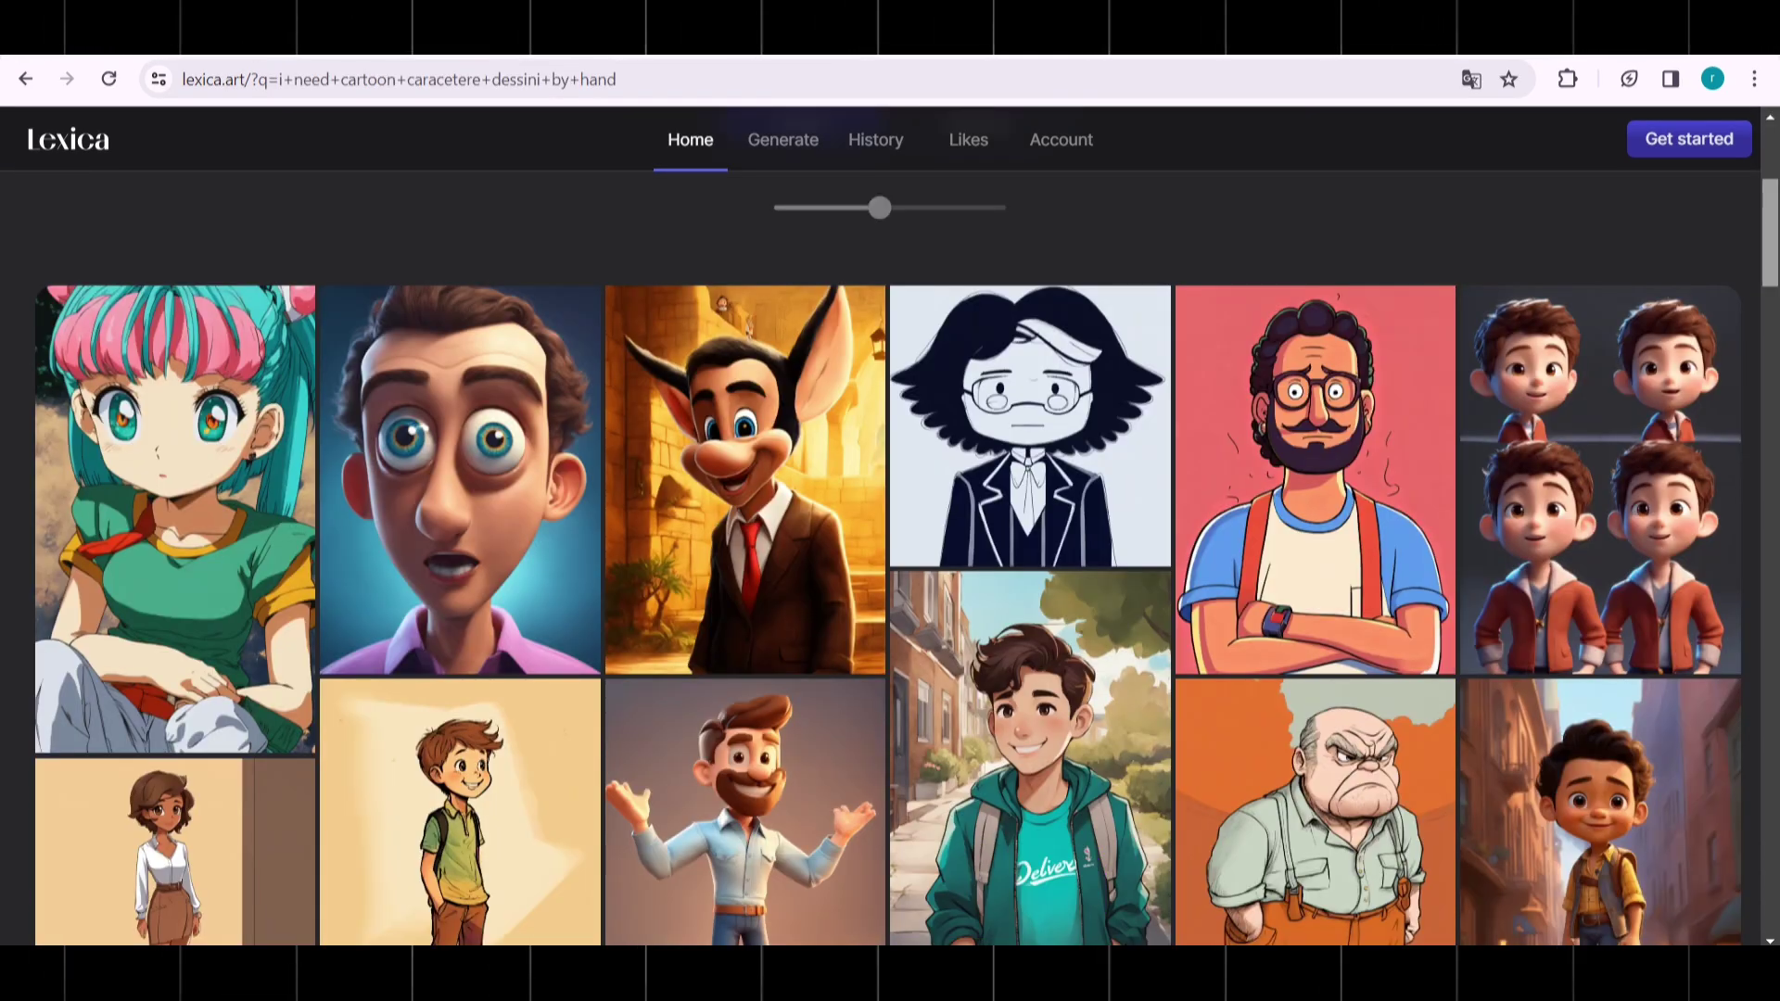
- Browse the hand-drawn cartoon character results for a suitable image
{"action": "scroll", "coordinate": [890, 528], "scroll_direction": "down", "scroll_amount": 8}
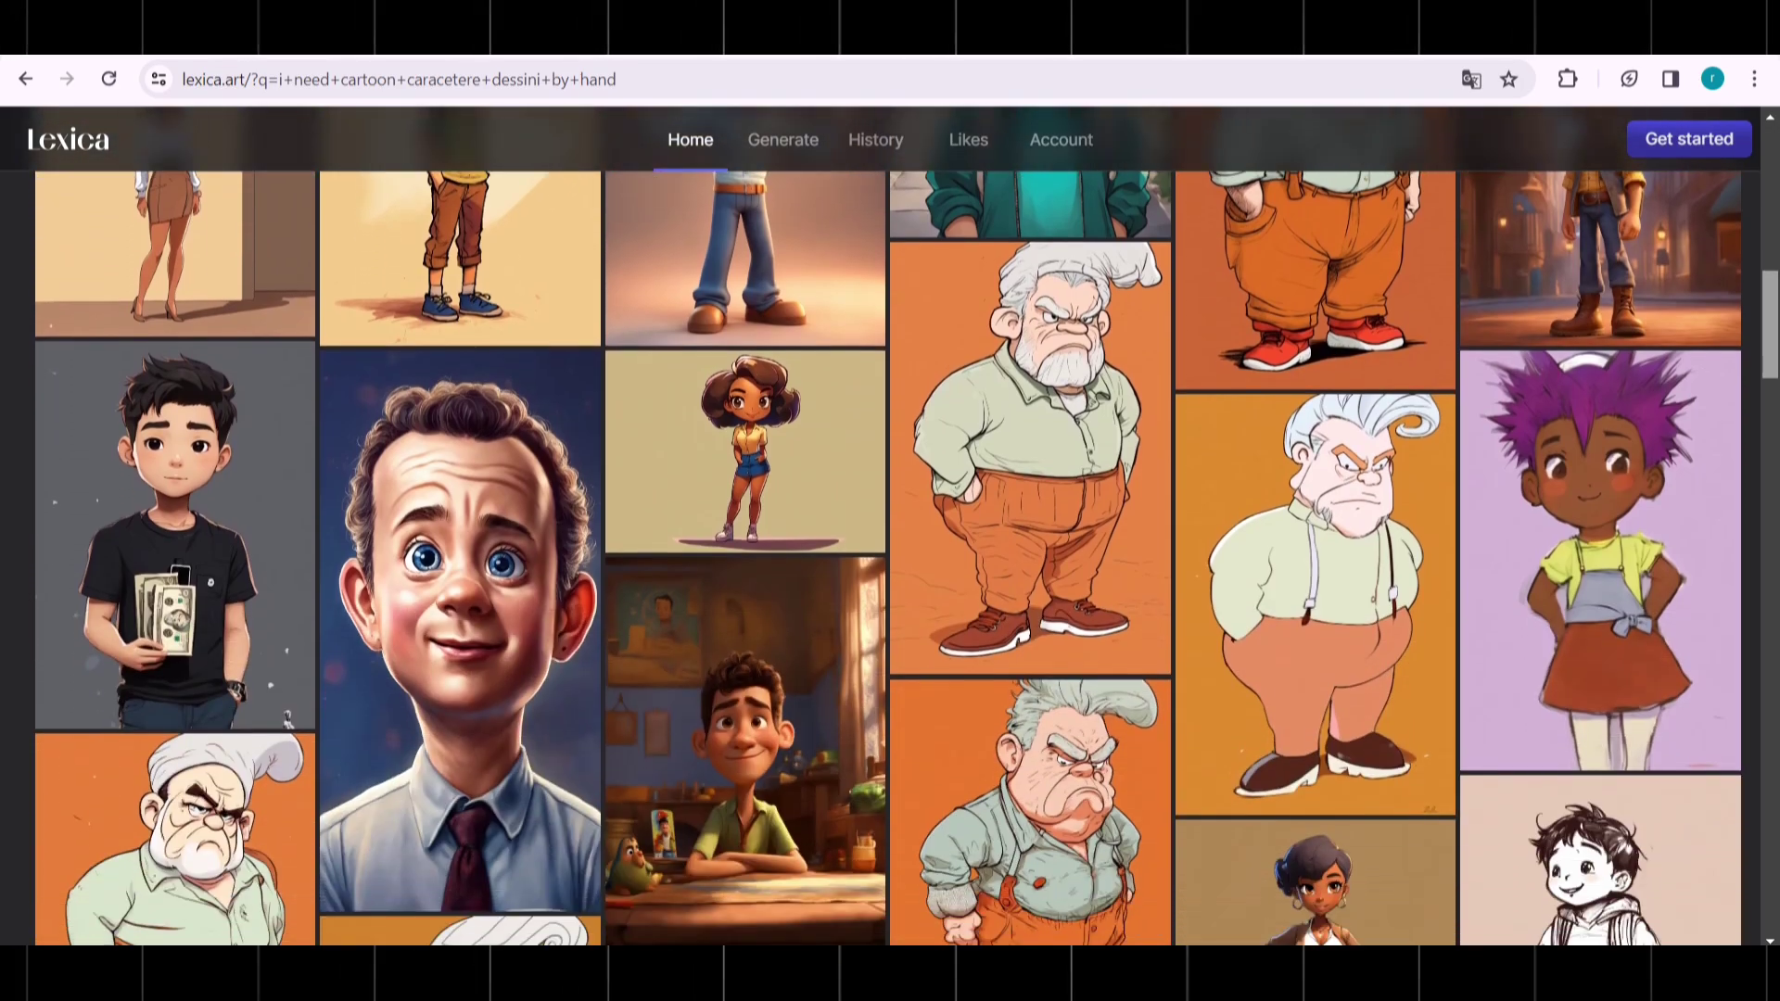
{"action": "scroll", "coordinate": [890, 528], "scroll_direction": "down", "scroll_amount": 8}
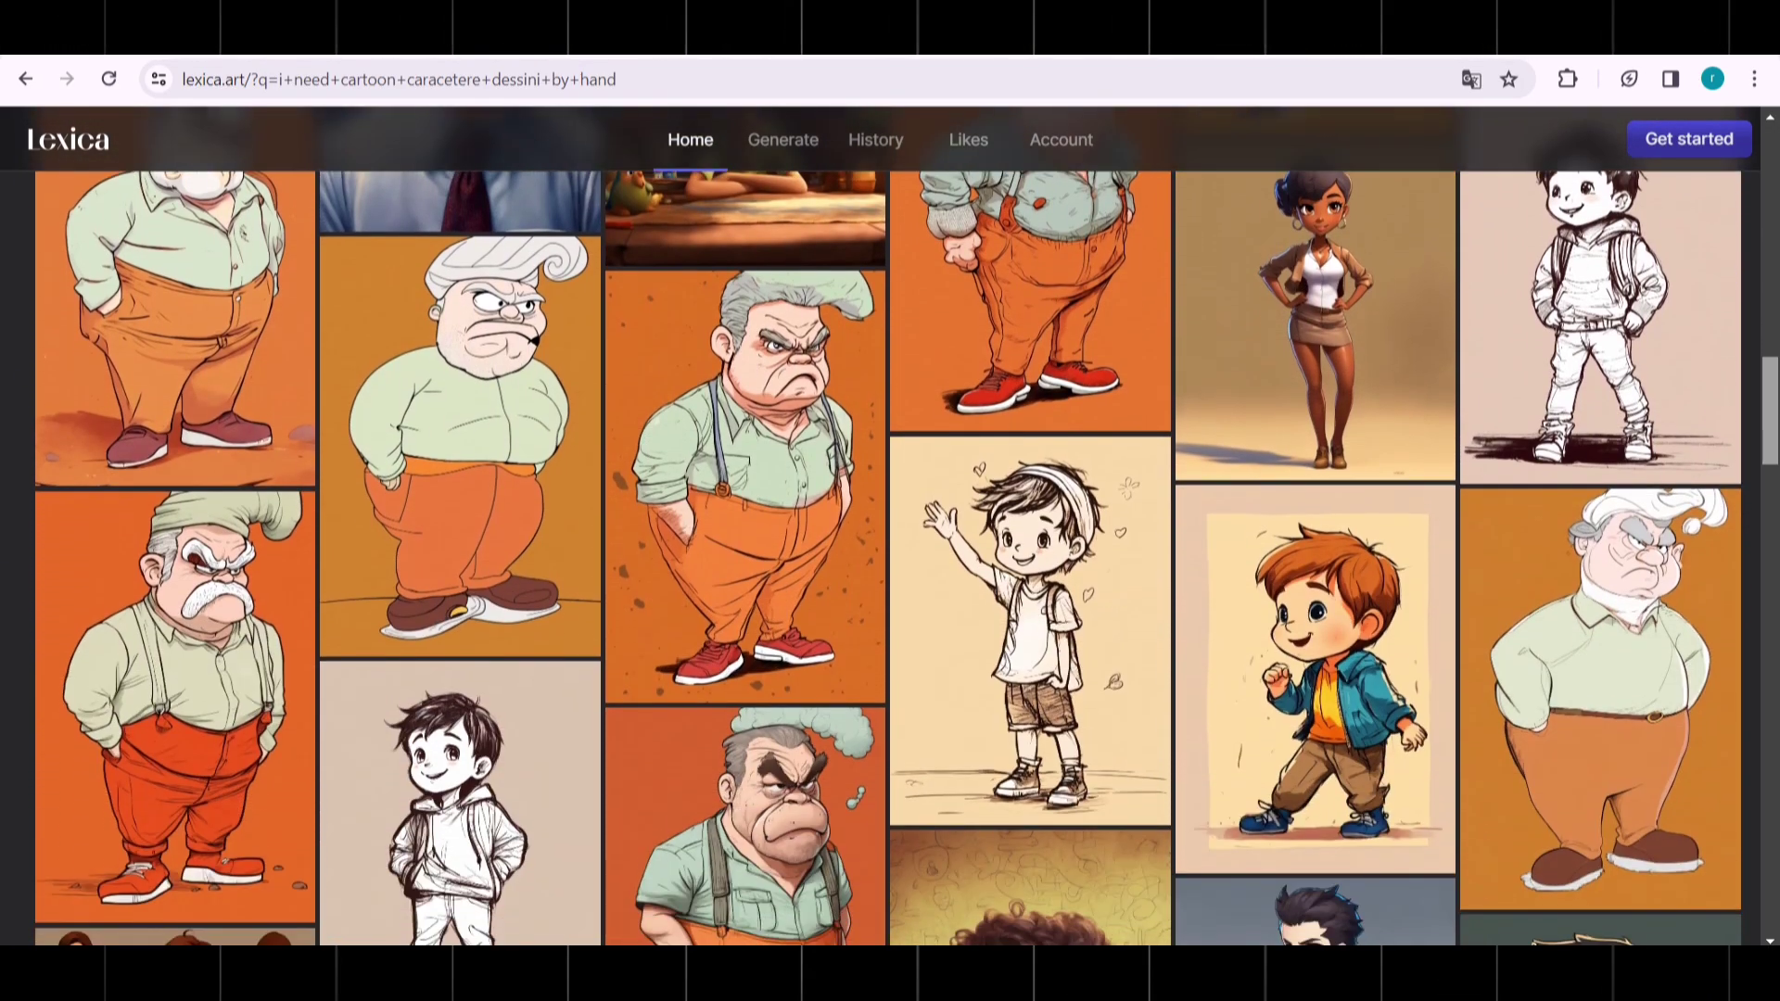
{"action": "scroll", "coordinate": [890, 529], "scroll_direction": "down", "scroll_amount": 10}
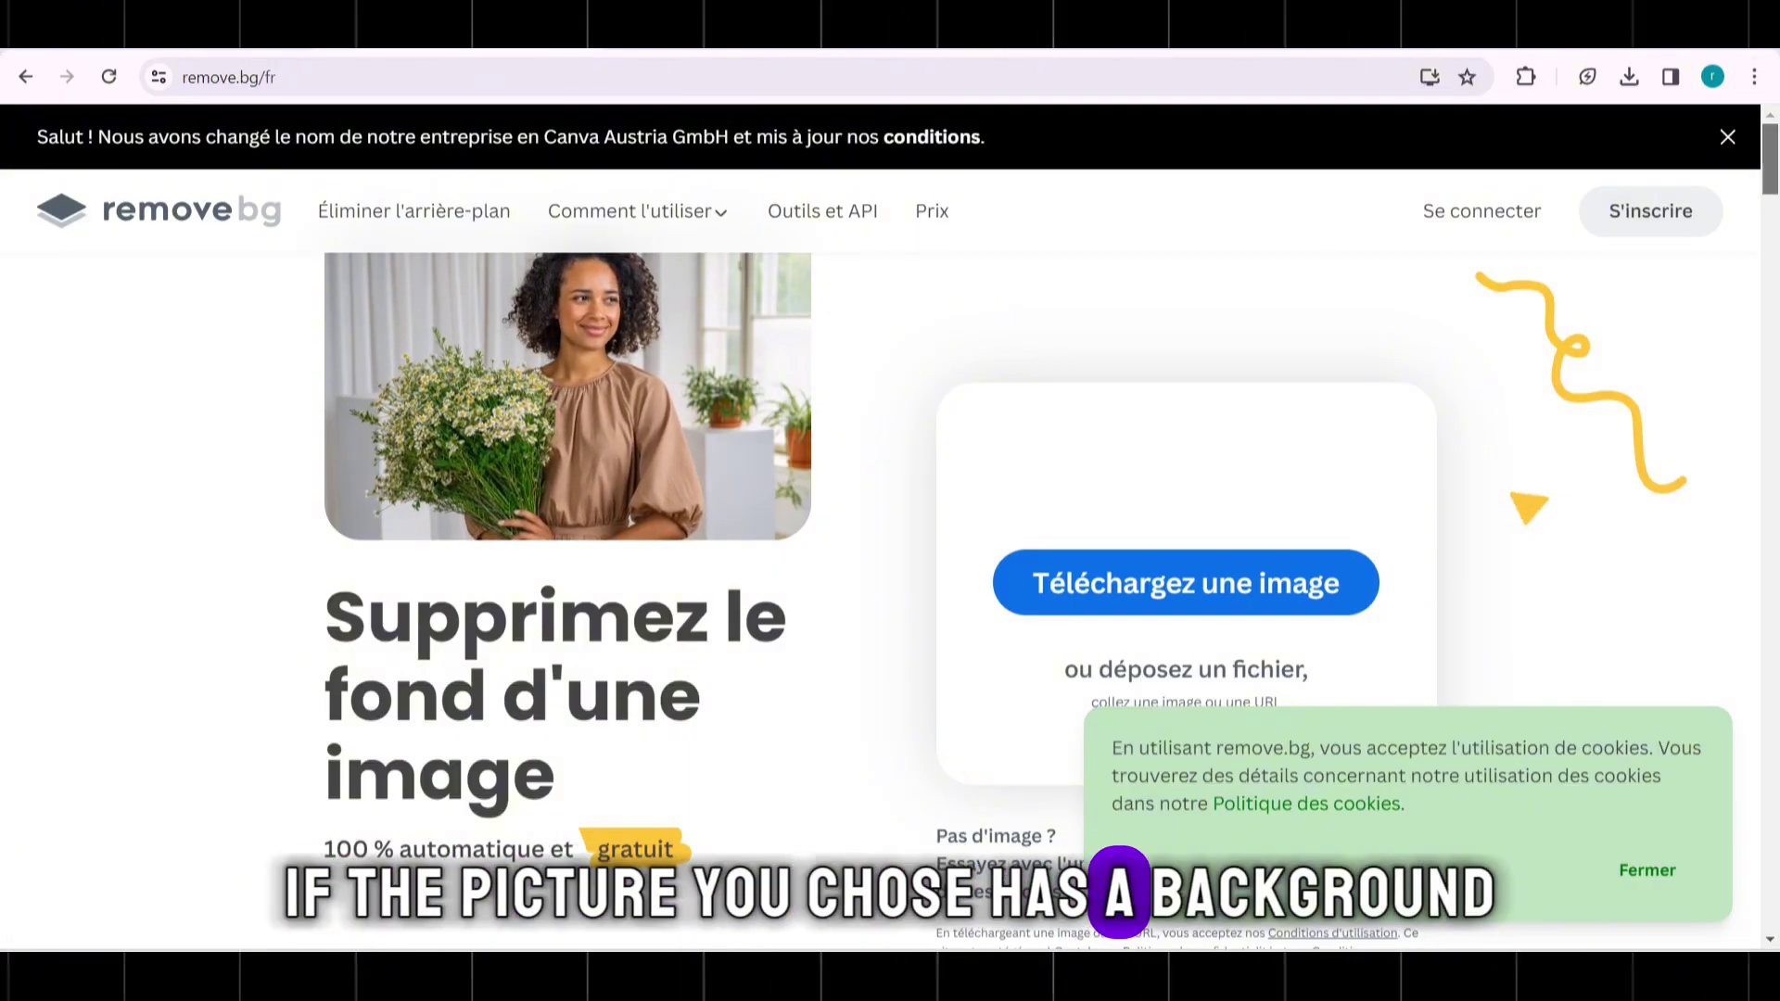
- Switch to remove.bg and upload the image "Pixar animation of 8 year old Benjamin Bratt" for background removal
{"action": "scroll", "coordinate": [890, 556], "scroll_direction": "down", "scroll_amount": 3}
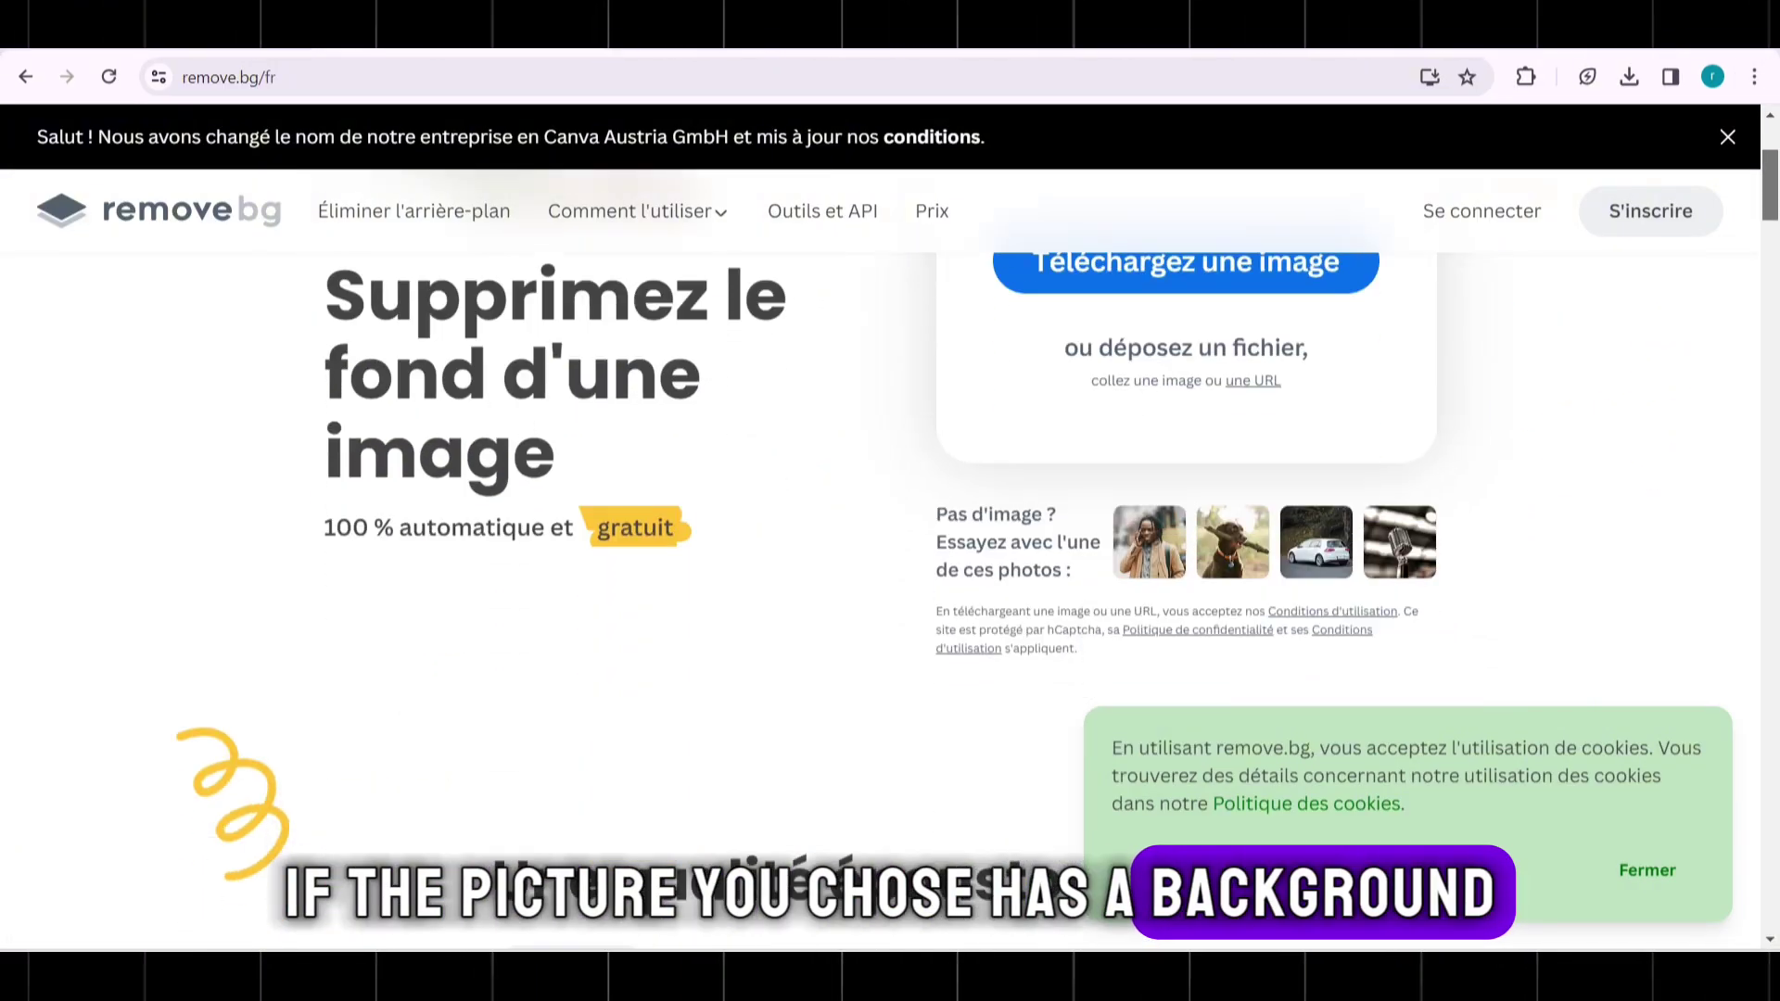
{"action": "scroll", "coordinate": [890, 556], "scroll_direction": "up", "scroll_amount": 1}
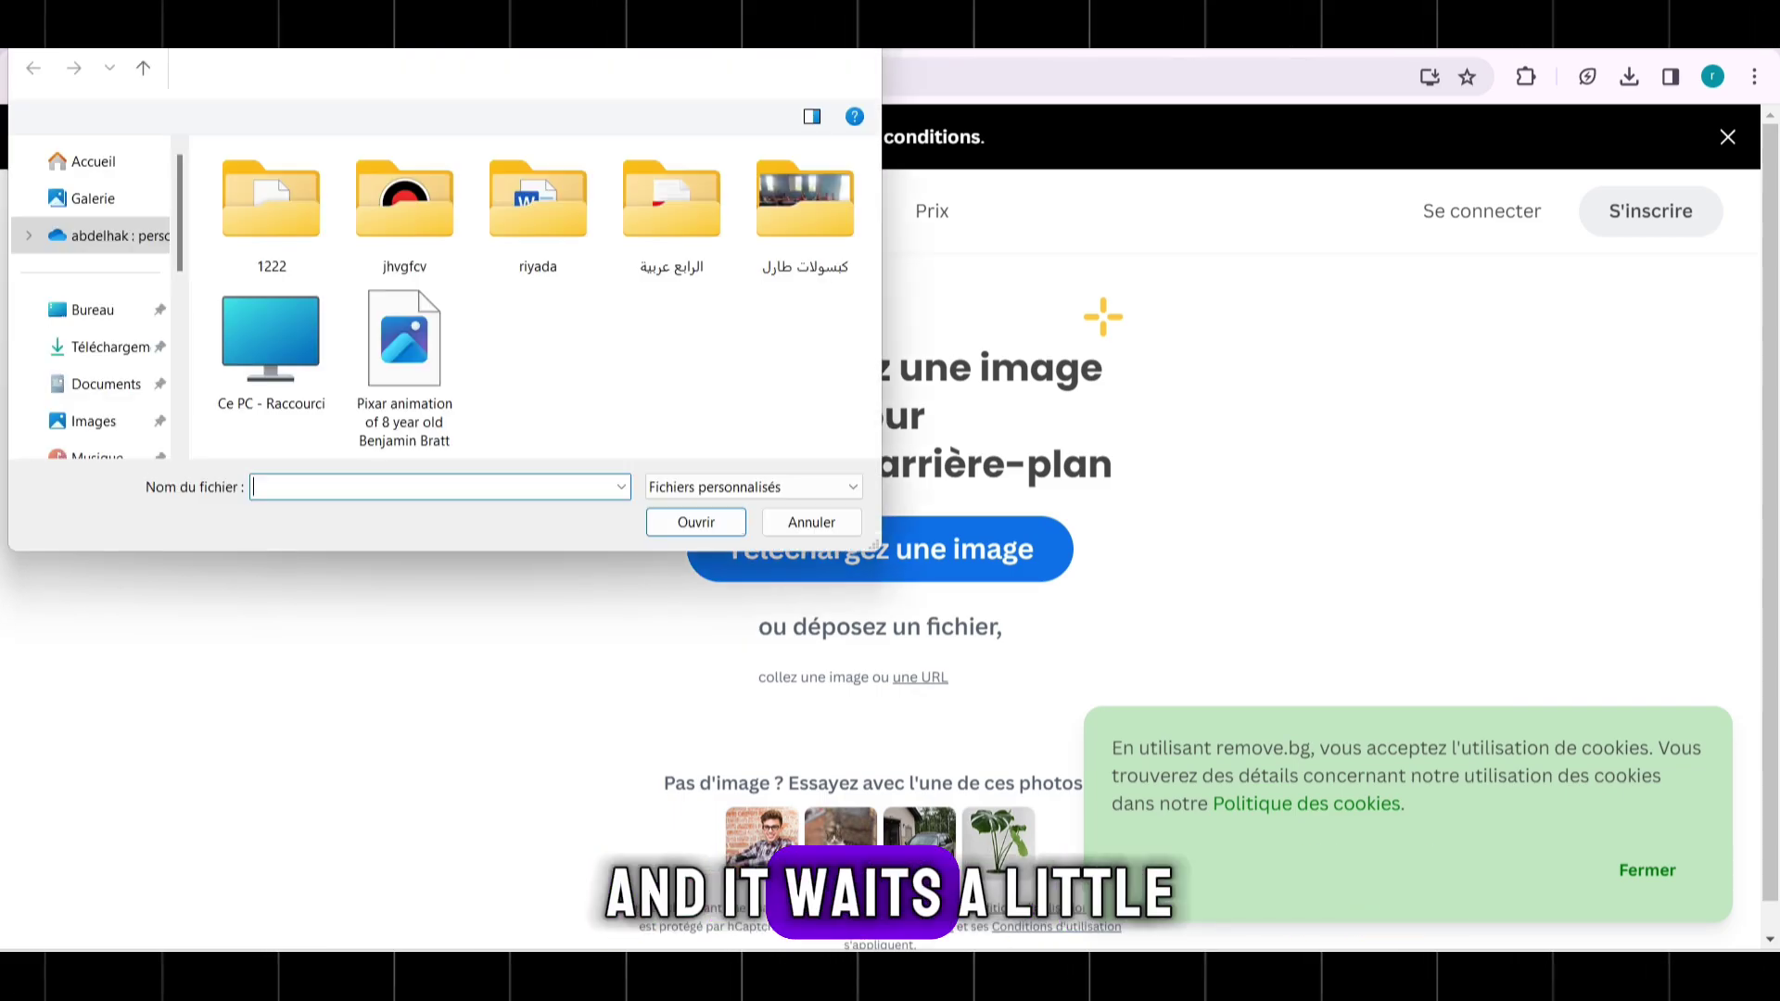
{"action": "left_click", "coordinate": [404, 366]}
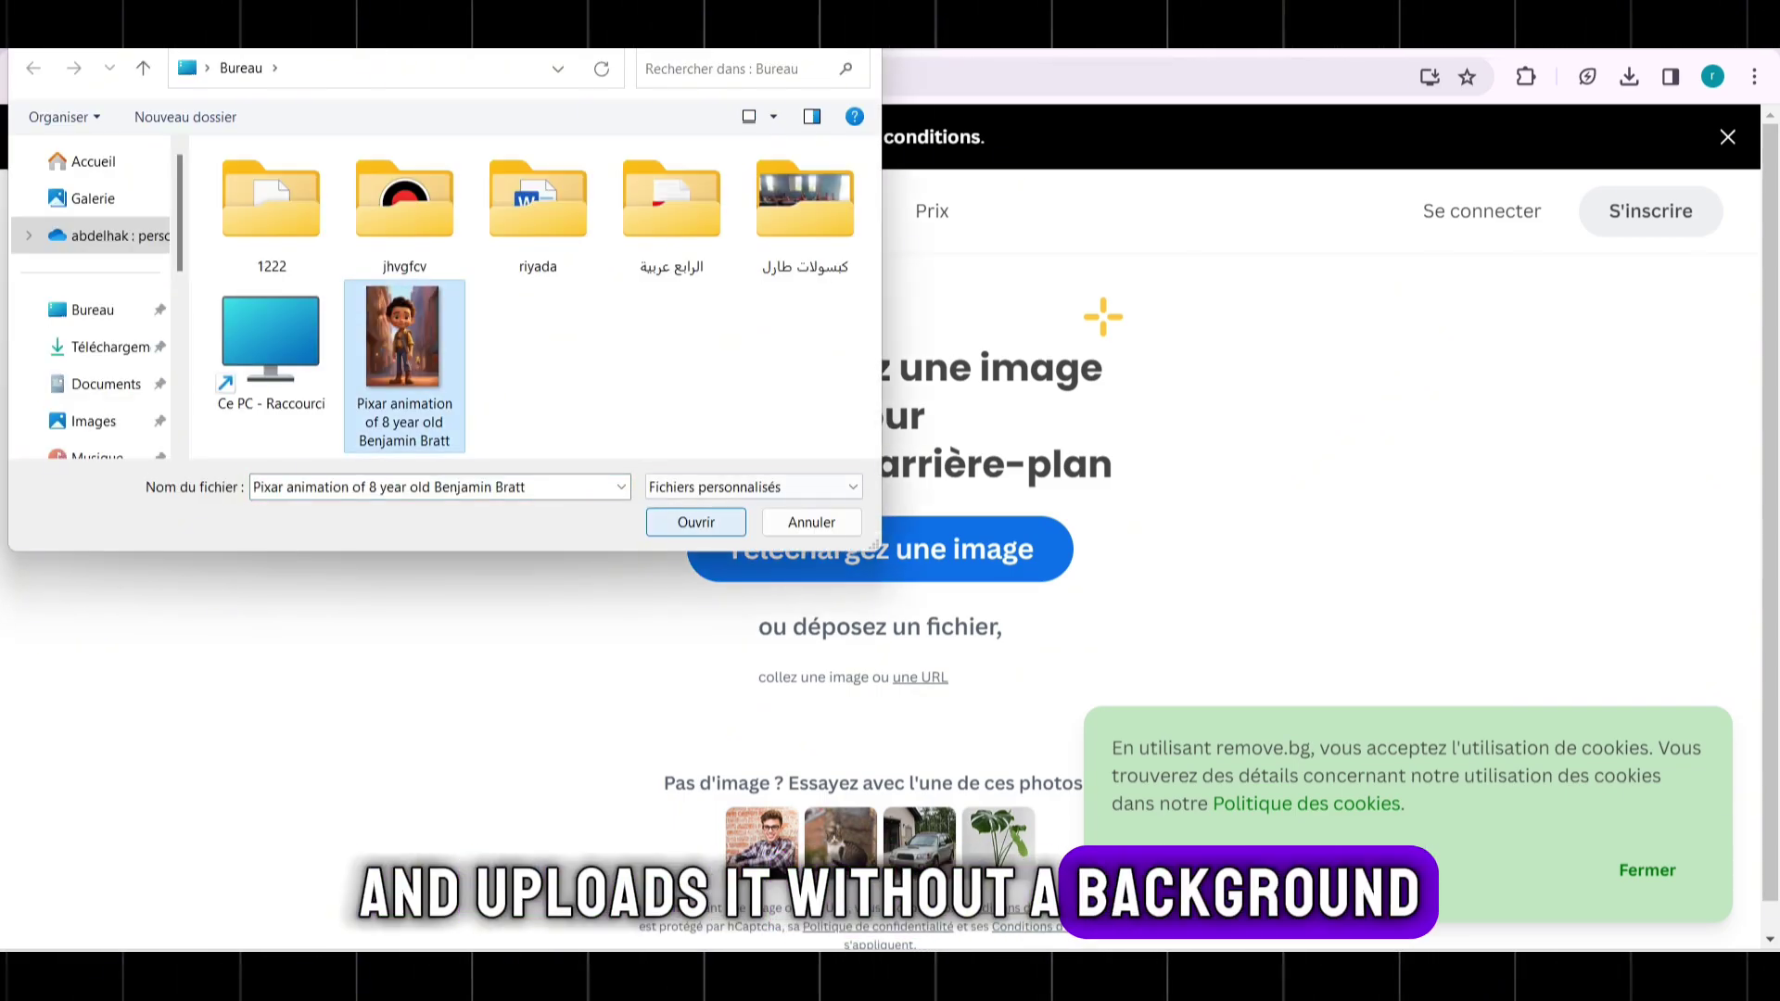
{"action": "left_click", "coordinate": [696, 522]}
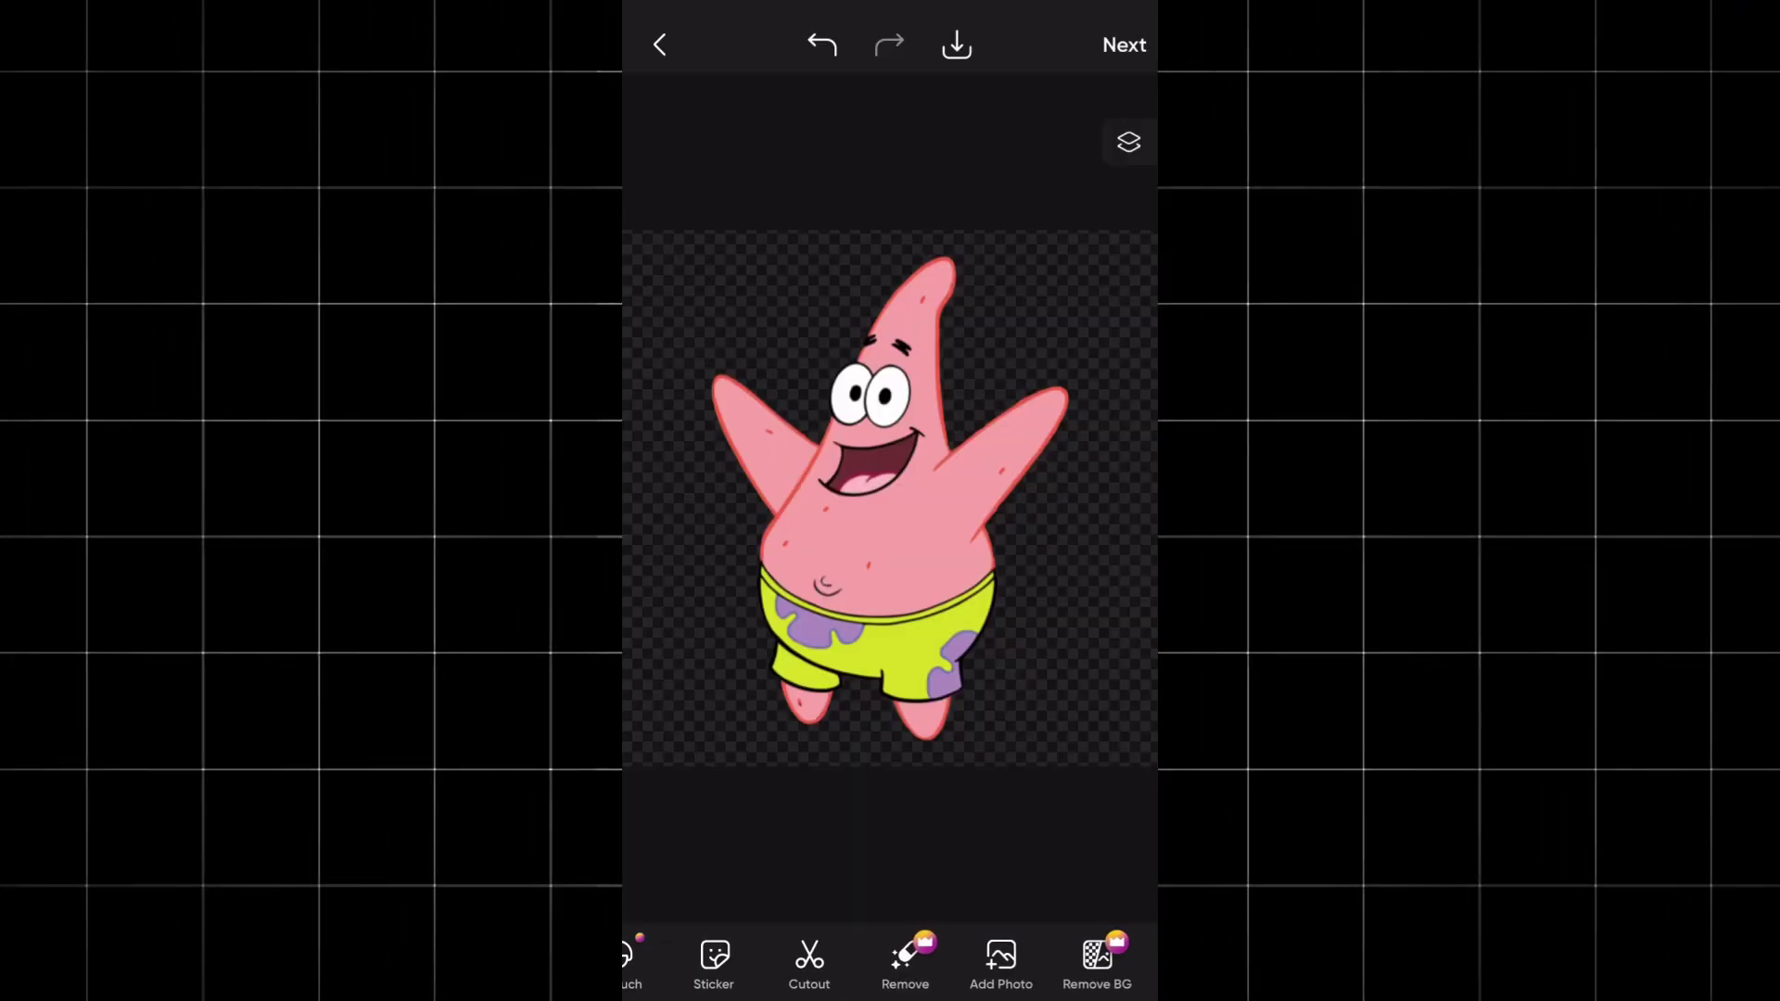
- In Picsart, start drawing on the waving Patrick image with the sampled body pink and set the brush size to 107
{"action": "scroll", "coordinate": [890, 964], "scroll_direction": "right", "scroll_amount": 10}
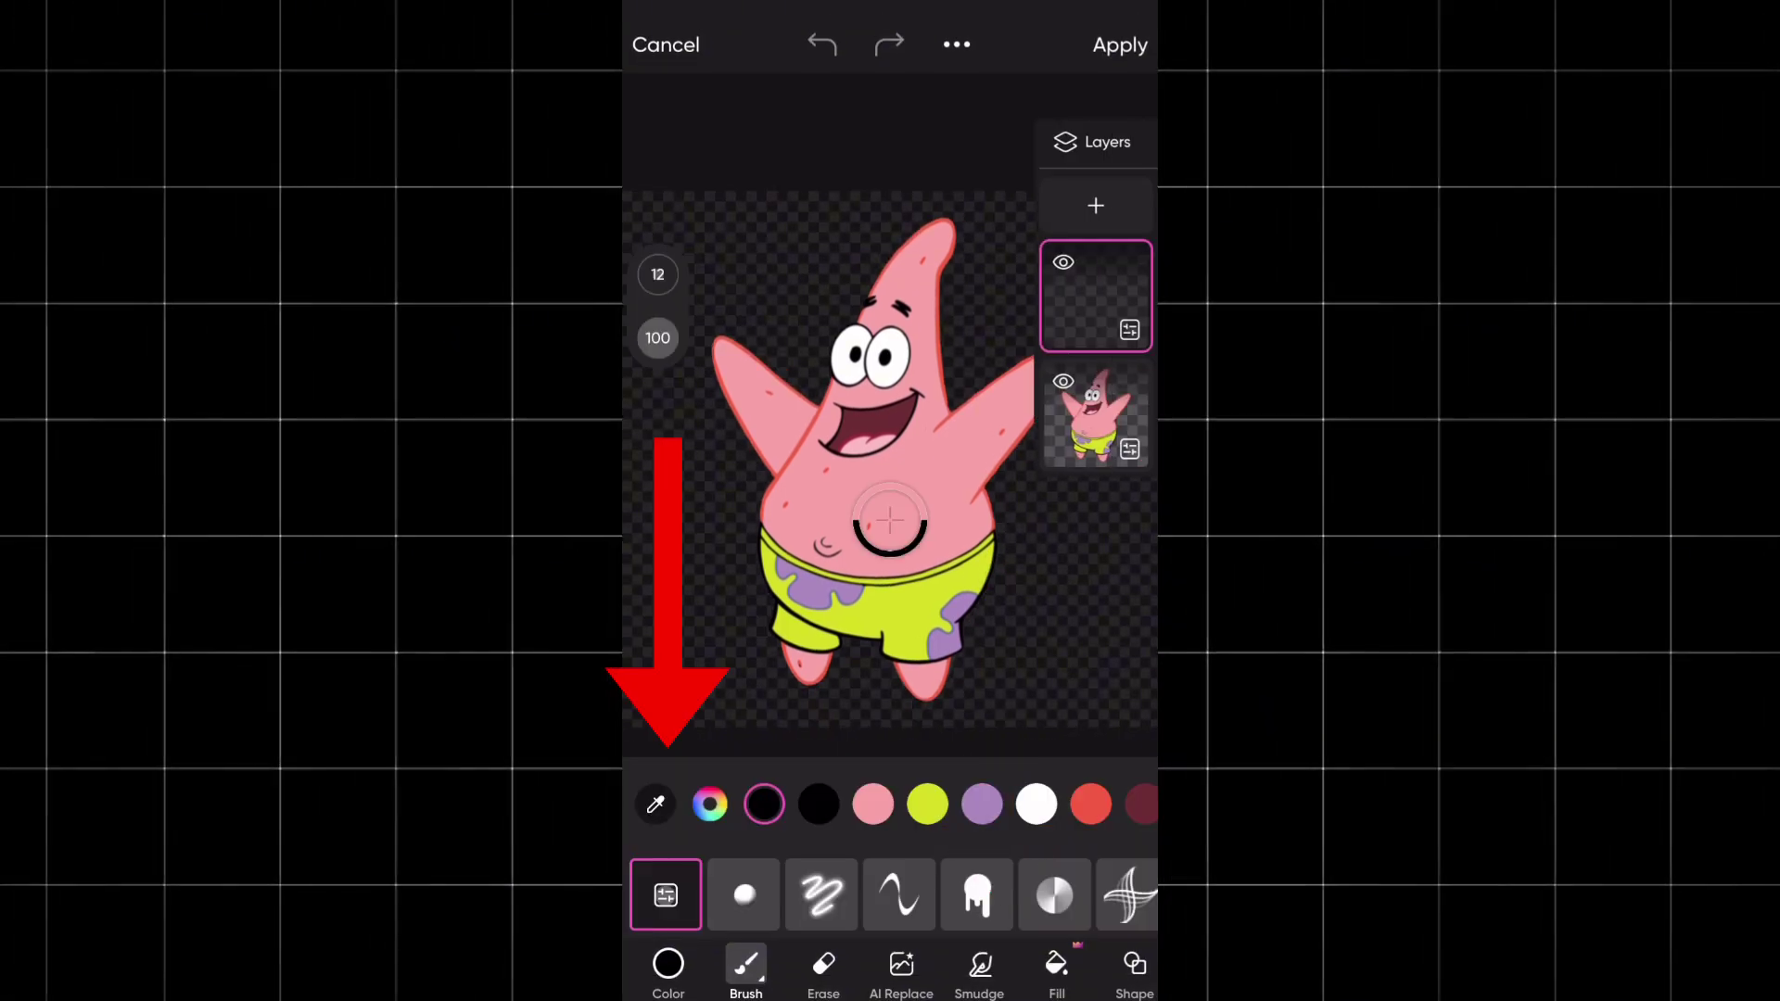
{"action": "left_click", "coordinate": [889, 519]}
{"action": "left_click_drag", "start_coordinate": [890, 519], "coordinate": [933, 457]}
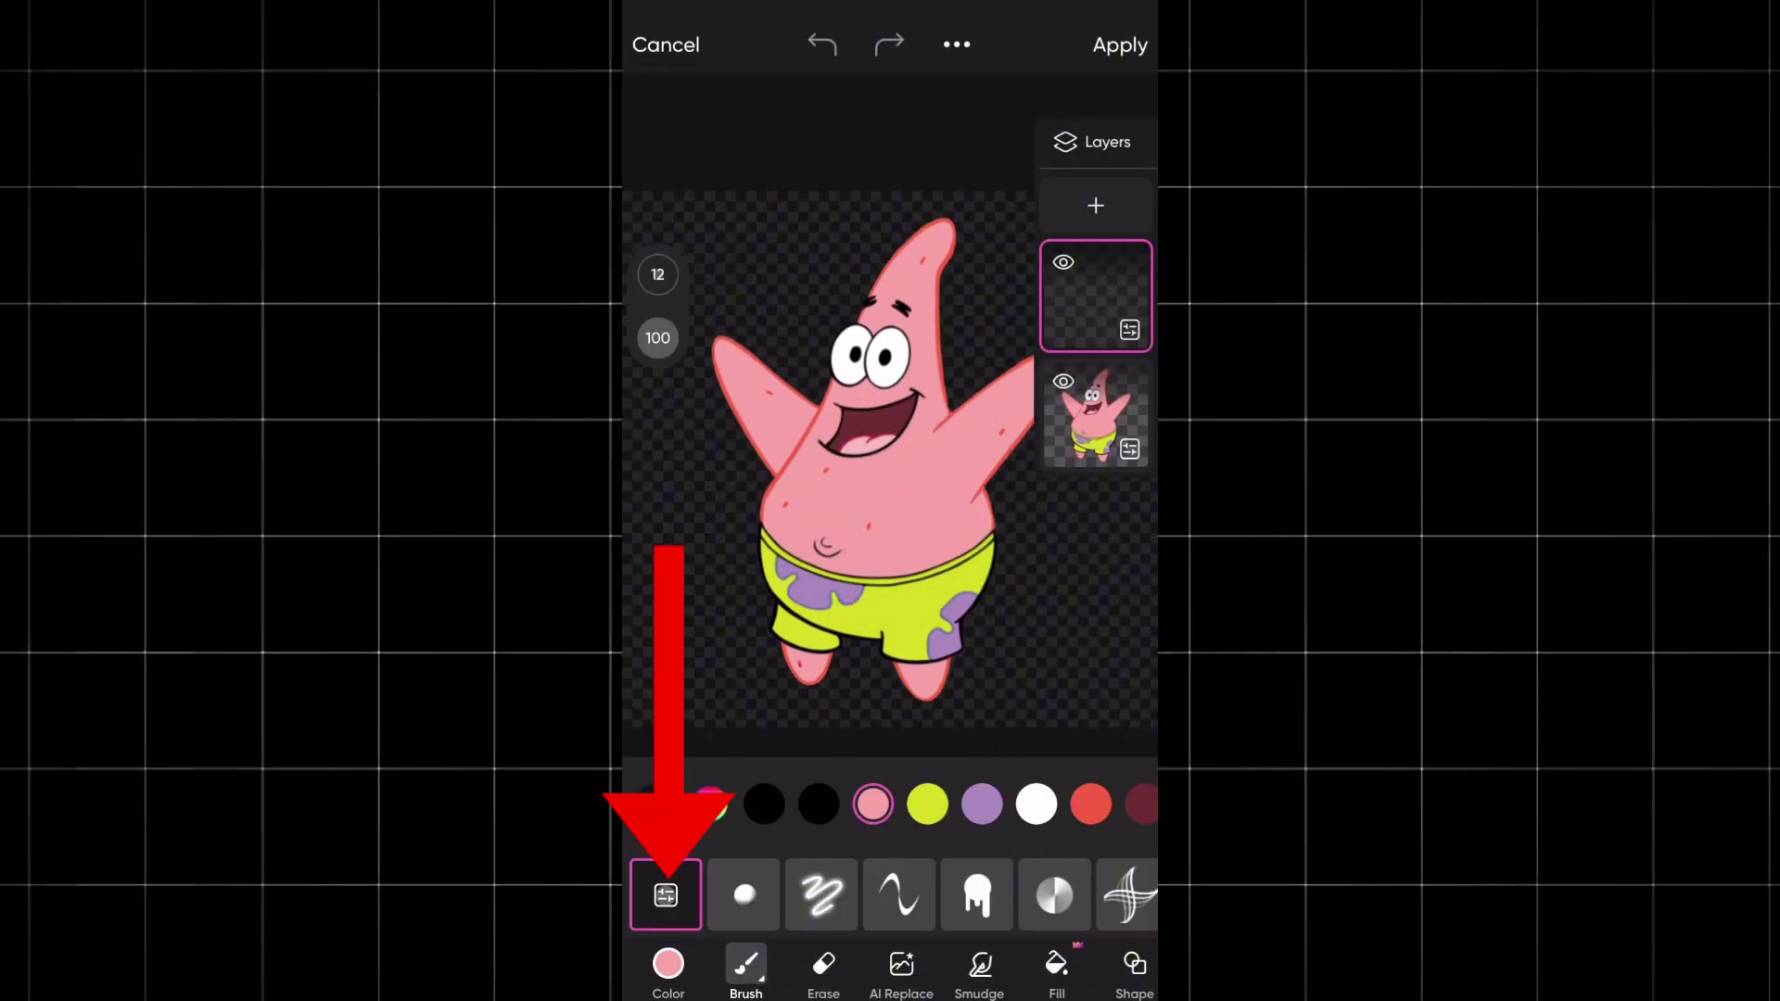
{"action": "left_click", "coordinate": [665, 895]}
{"action": "left_click_drag", "start_coordinate": [719, 509], "coordinate": [834, 509]}
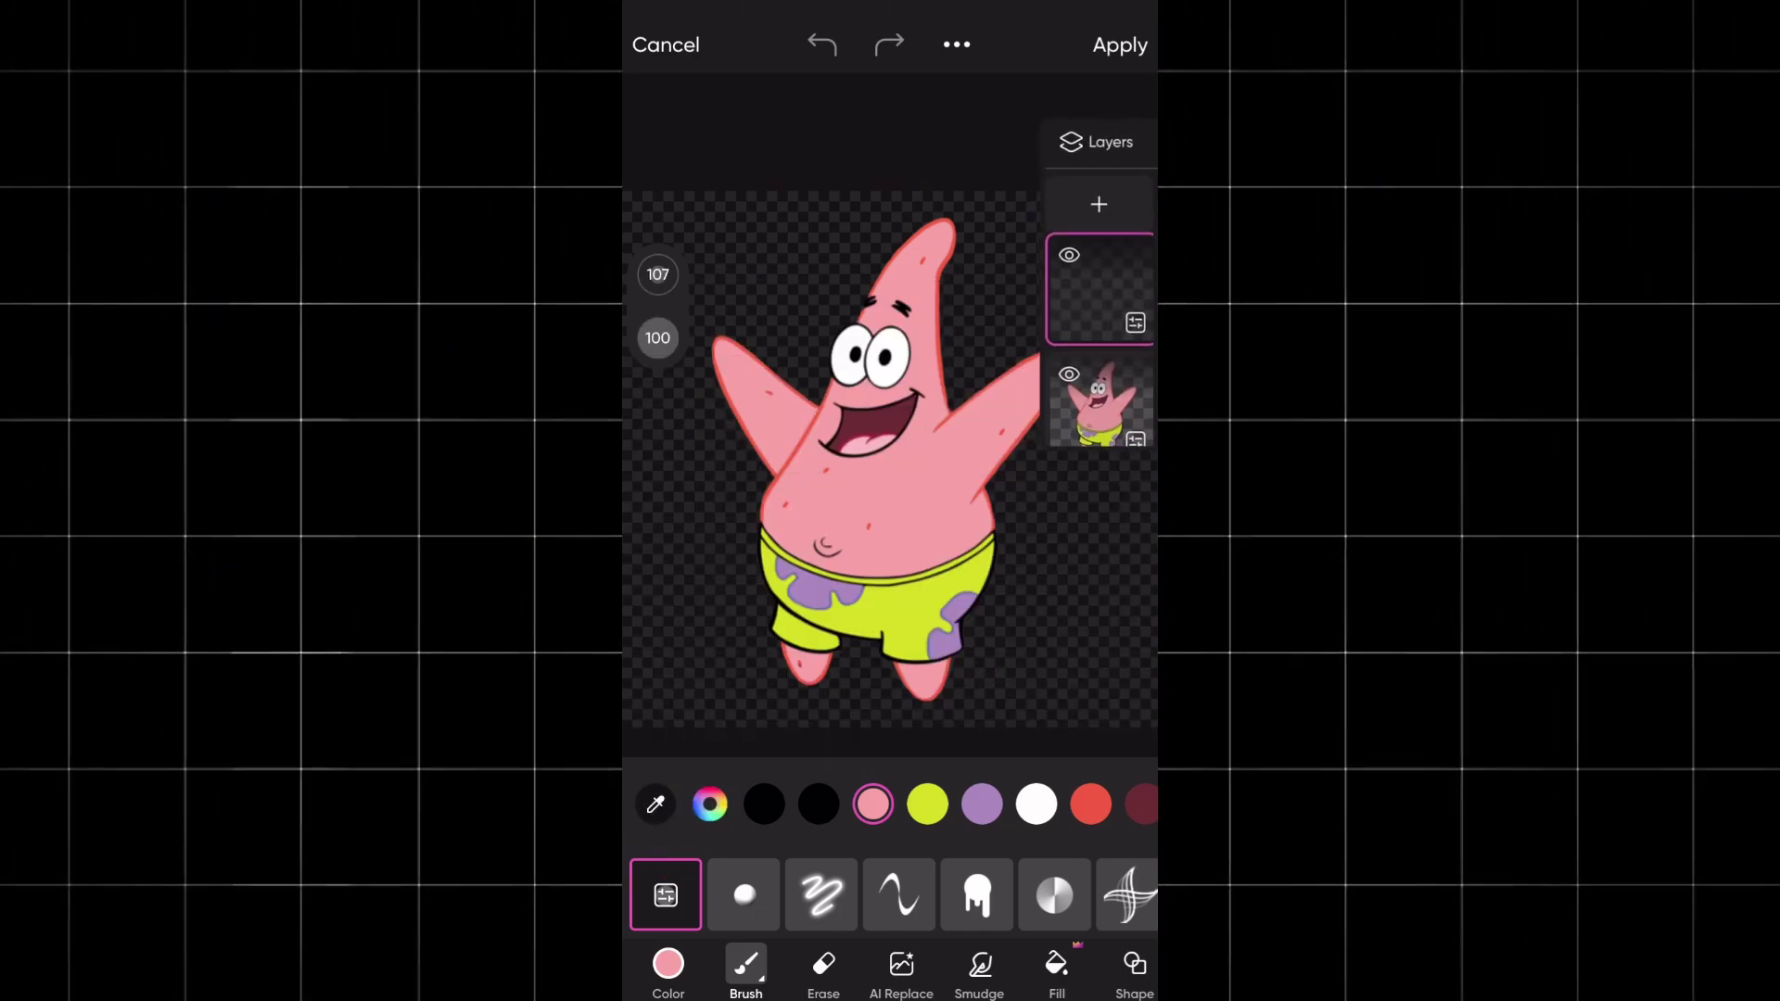
- Paint over Patrick's whole open mouth with the pink brush, including its black outline and tongue
{"action": "scroll", "coordinate": [907, 412], "scroll_direction": "up", "scroll_amount": 5}
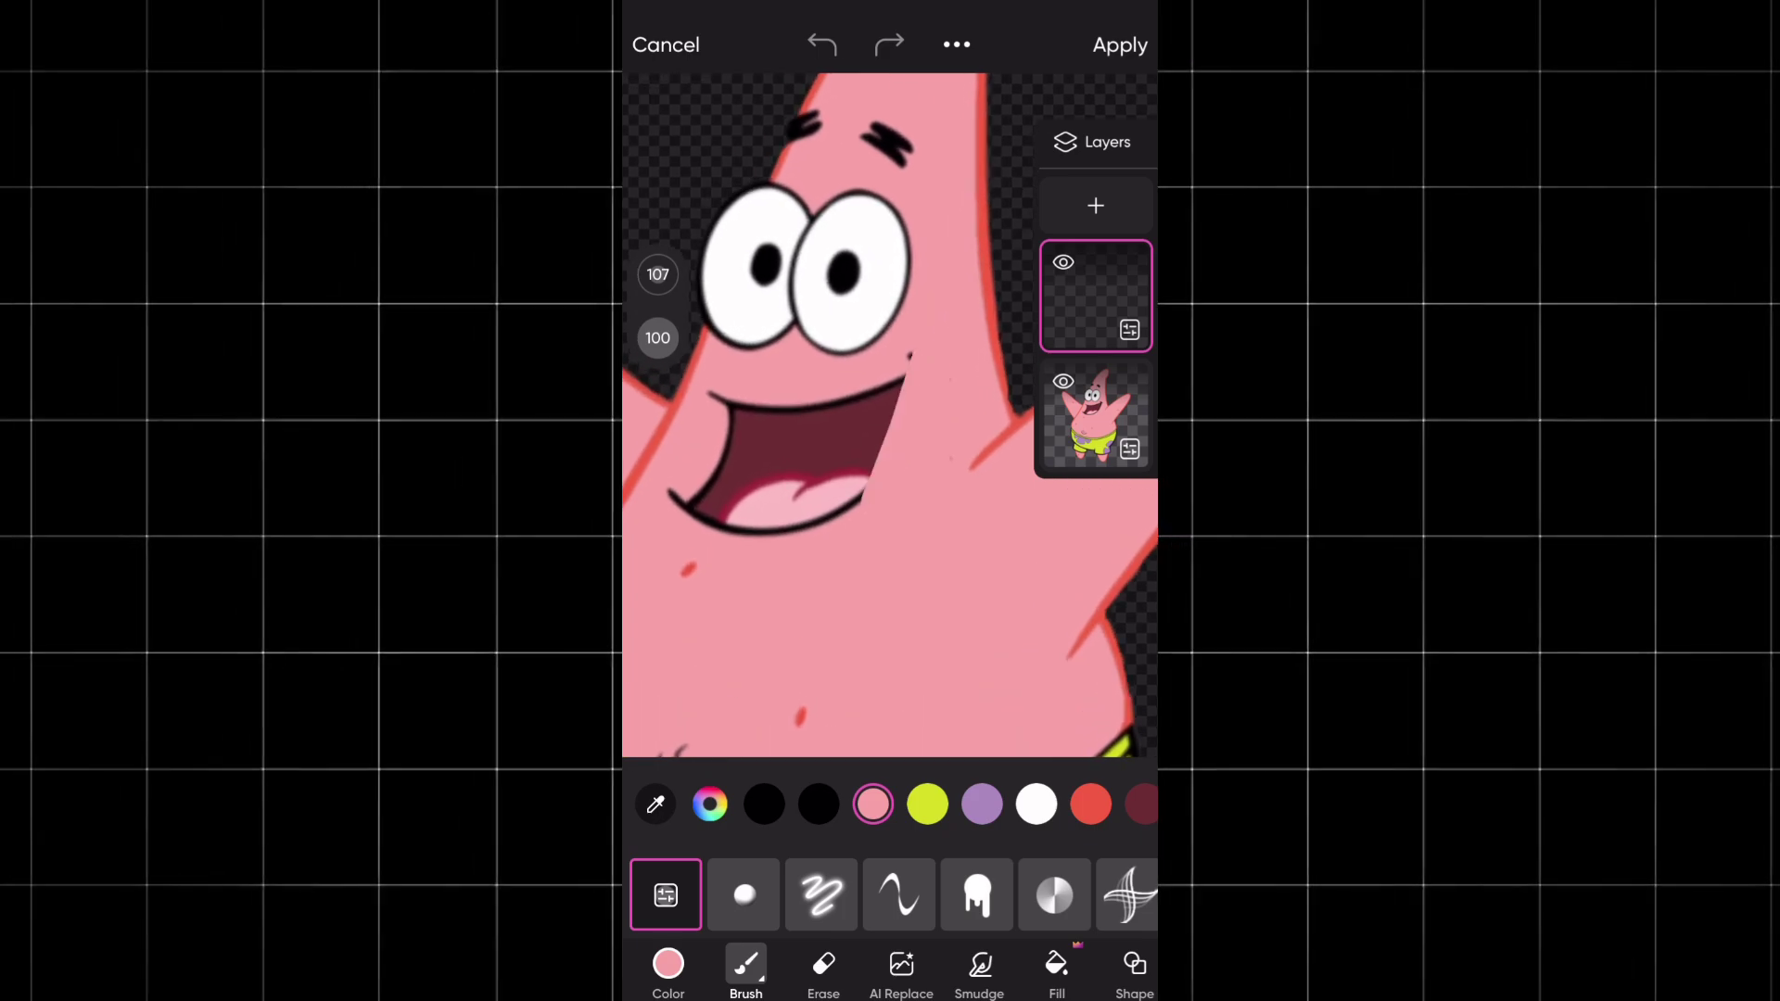
{"action": "mouse_move", "coordinate": [891, 394]}
{"action": "left_mouse_down"}
{"action": "mouse_move", "coordinate": [824, 513]}
{"action": "mouse_move", "coordinate": [800, 503]}
{"action": "left_mouse_up"}
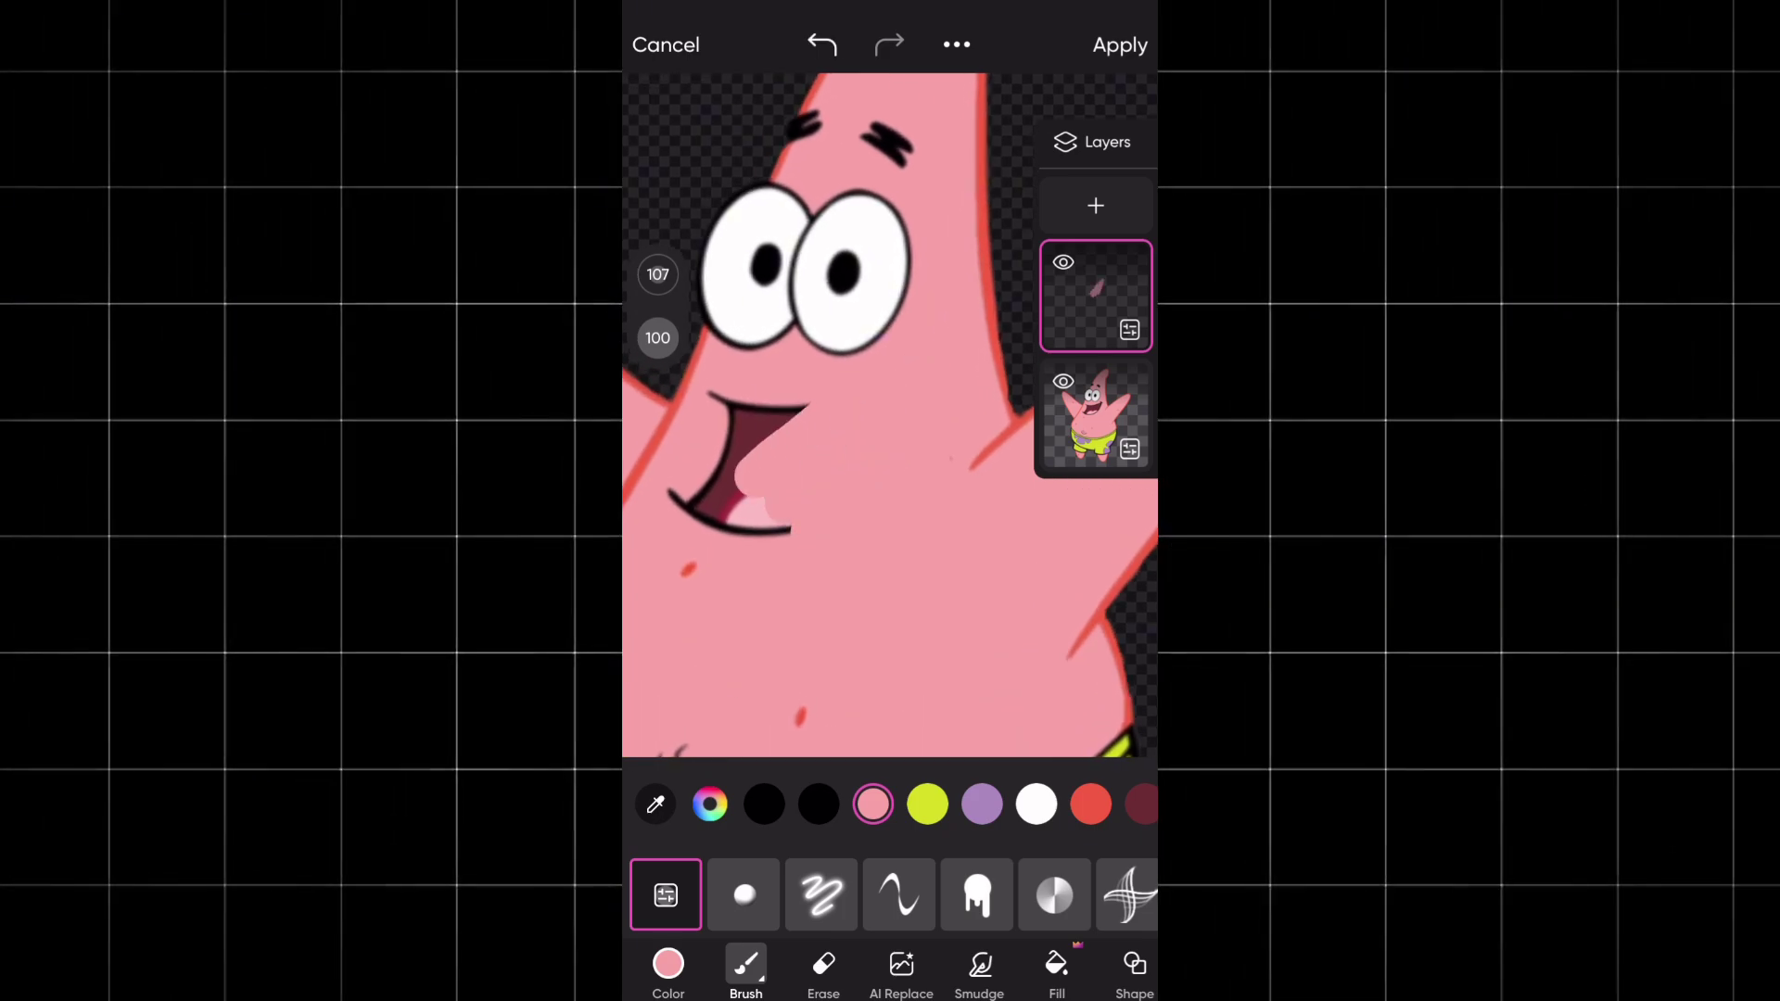
{"action": "mouse_move", "coordinate": [723, 480]}
{"action": "left_mouse_down"}
{"action": "mouse_move", "coordinate": [763, 522]}
{"action": "mouse_move", "coordinate": [686, 510]}
{"action": "mouse_move", "coordinate": [786, 531]}
{"action": "left_mouse_up"}
{"action": "left_click_drag", "start_coordinate": [684, 505], "coordinate": [664, 494]}
{"action": "scroll", "coordinate": [797, 463], "scroll_direction": "up", "scroll_amount": 3}
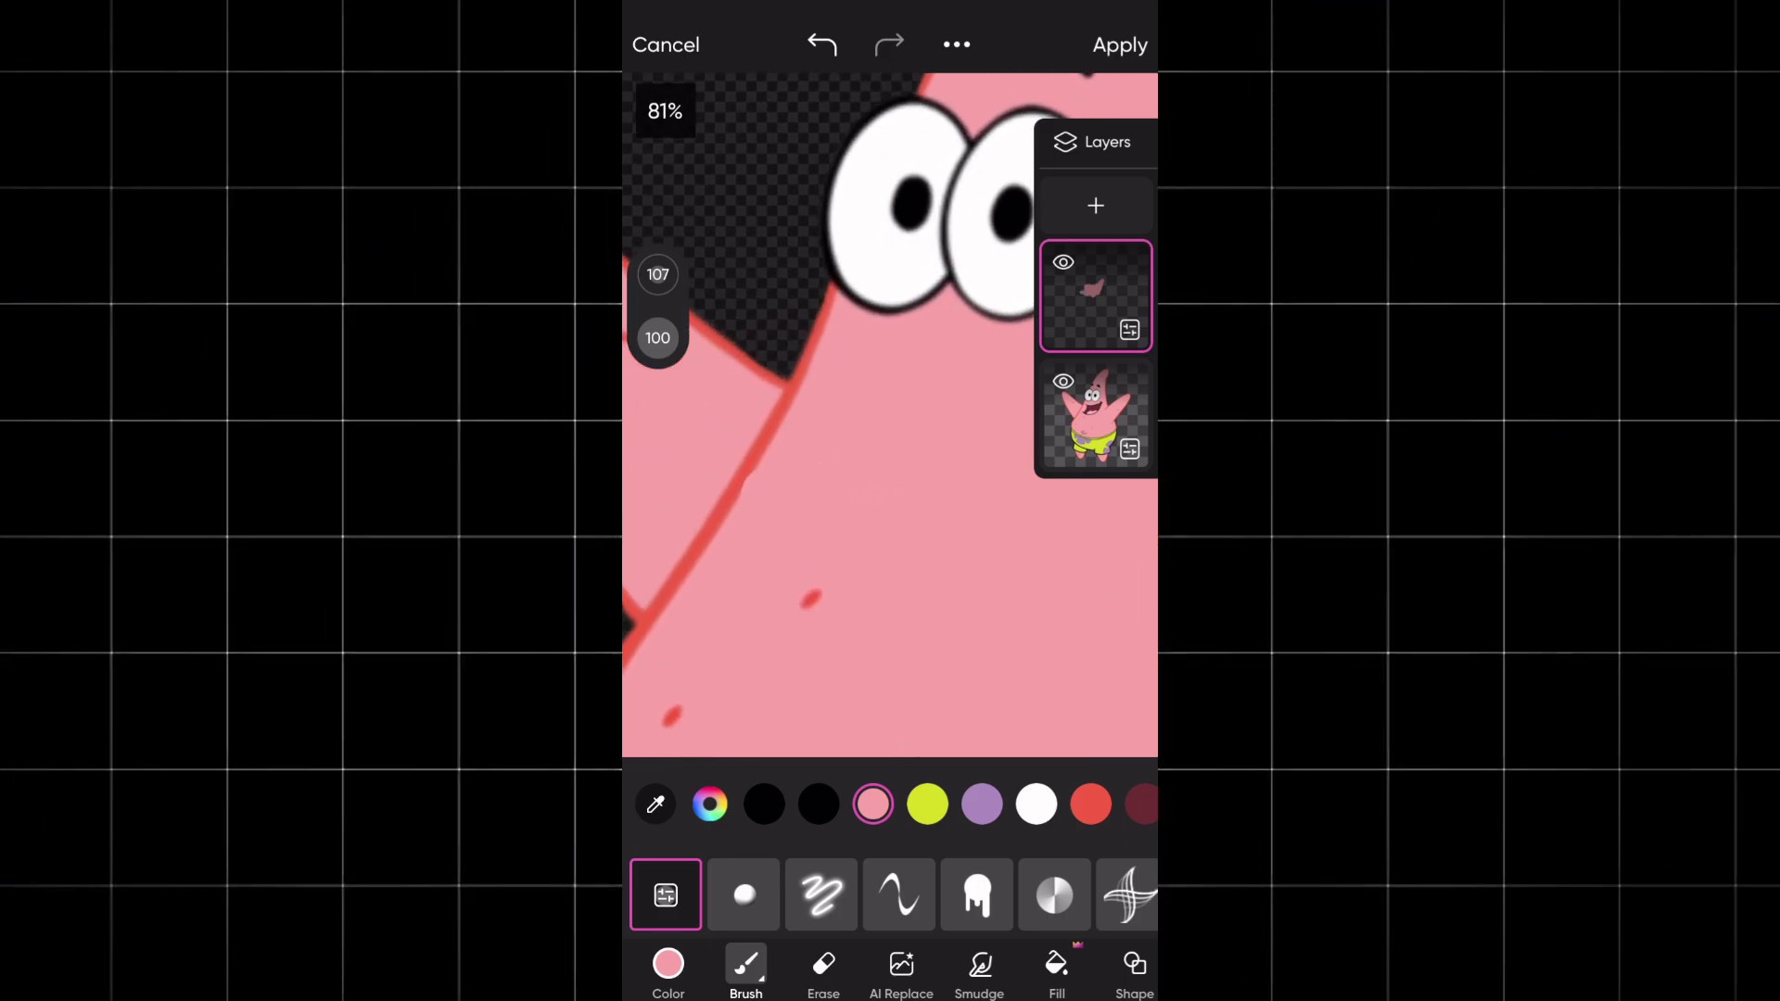
- Erase the pink paint overlapping the red body outline at size 12, then apply the drawing and save the mouthless image
{"action": "left_click", "coordinate": [823, 971]}
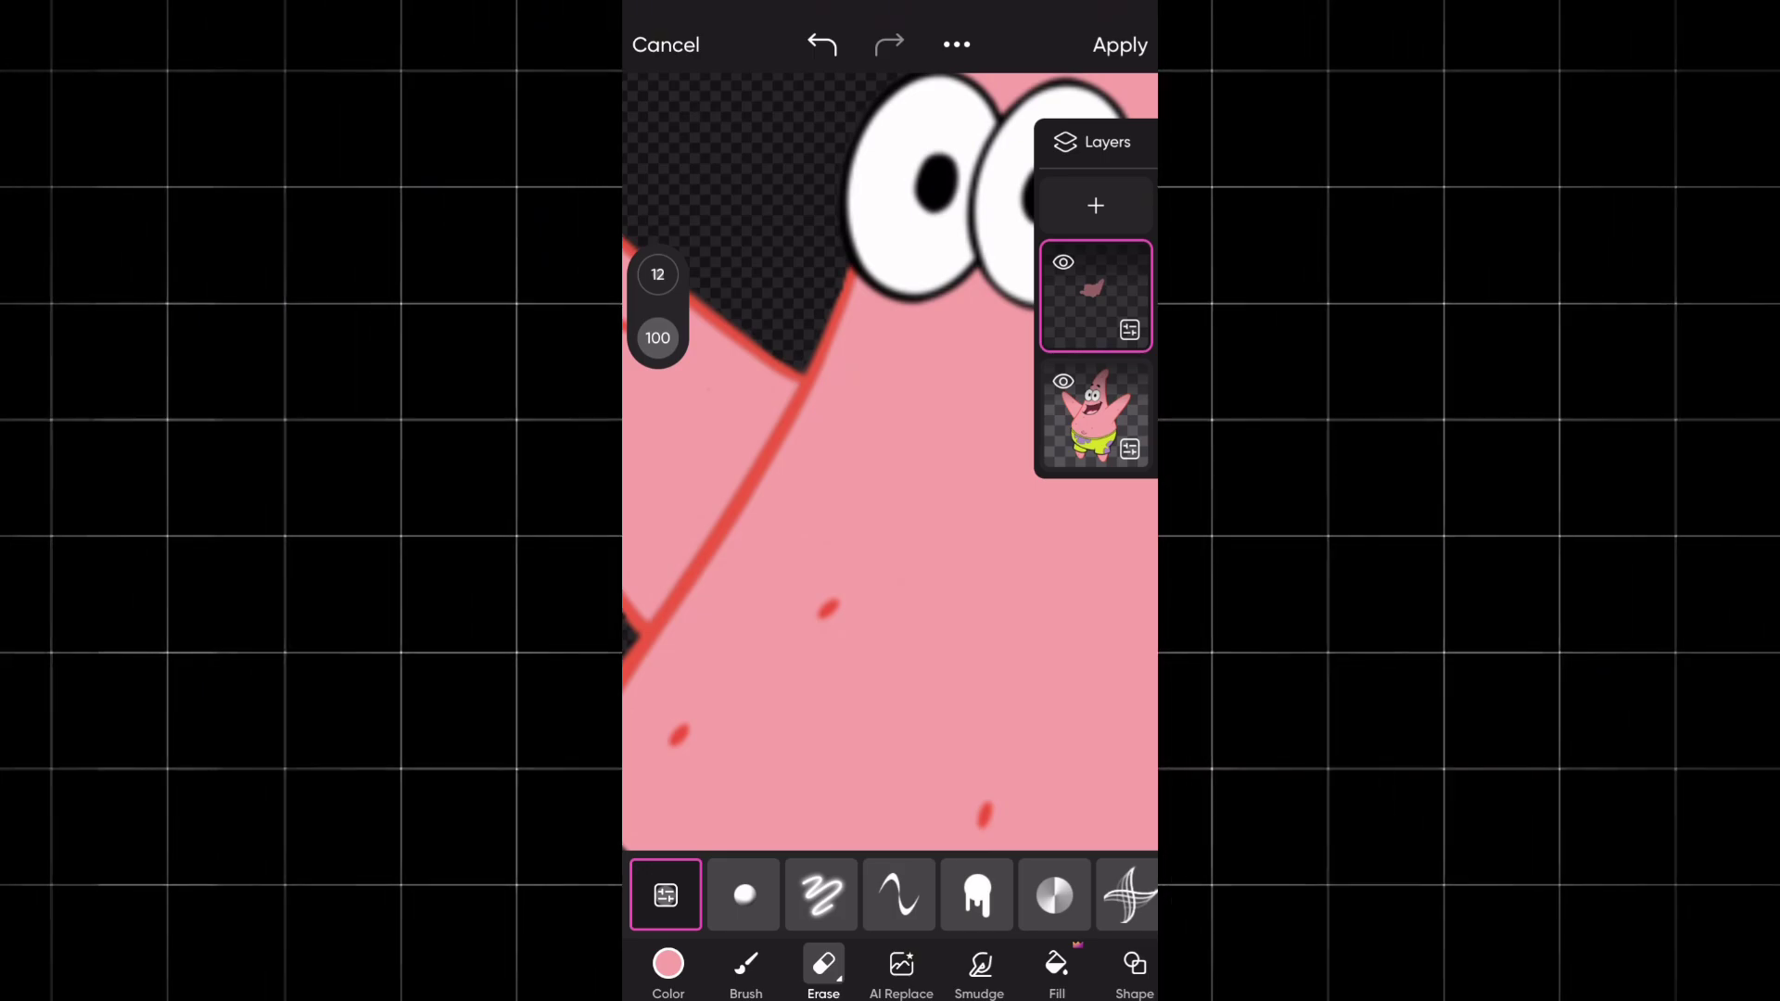
{"action": "left_click", "coordinate": [1120, 44]}
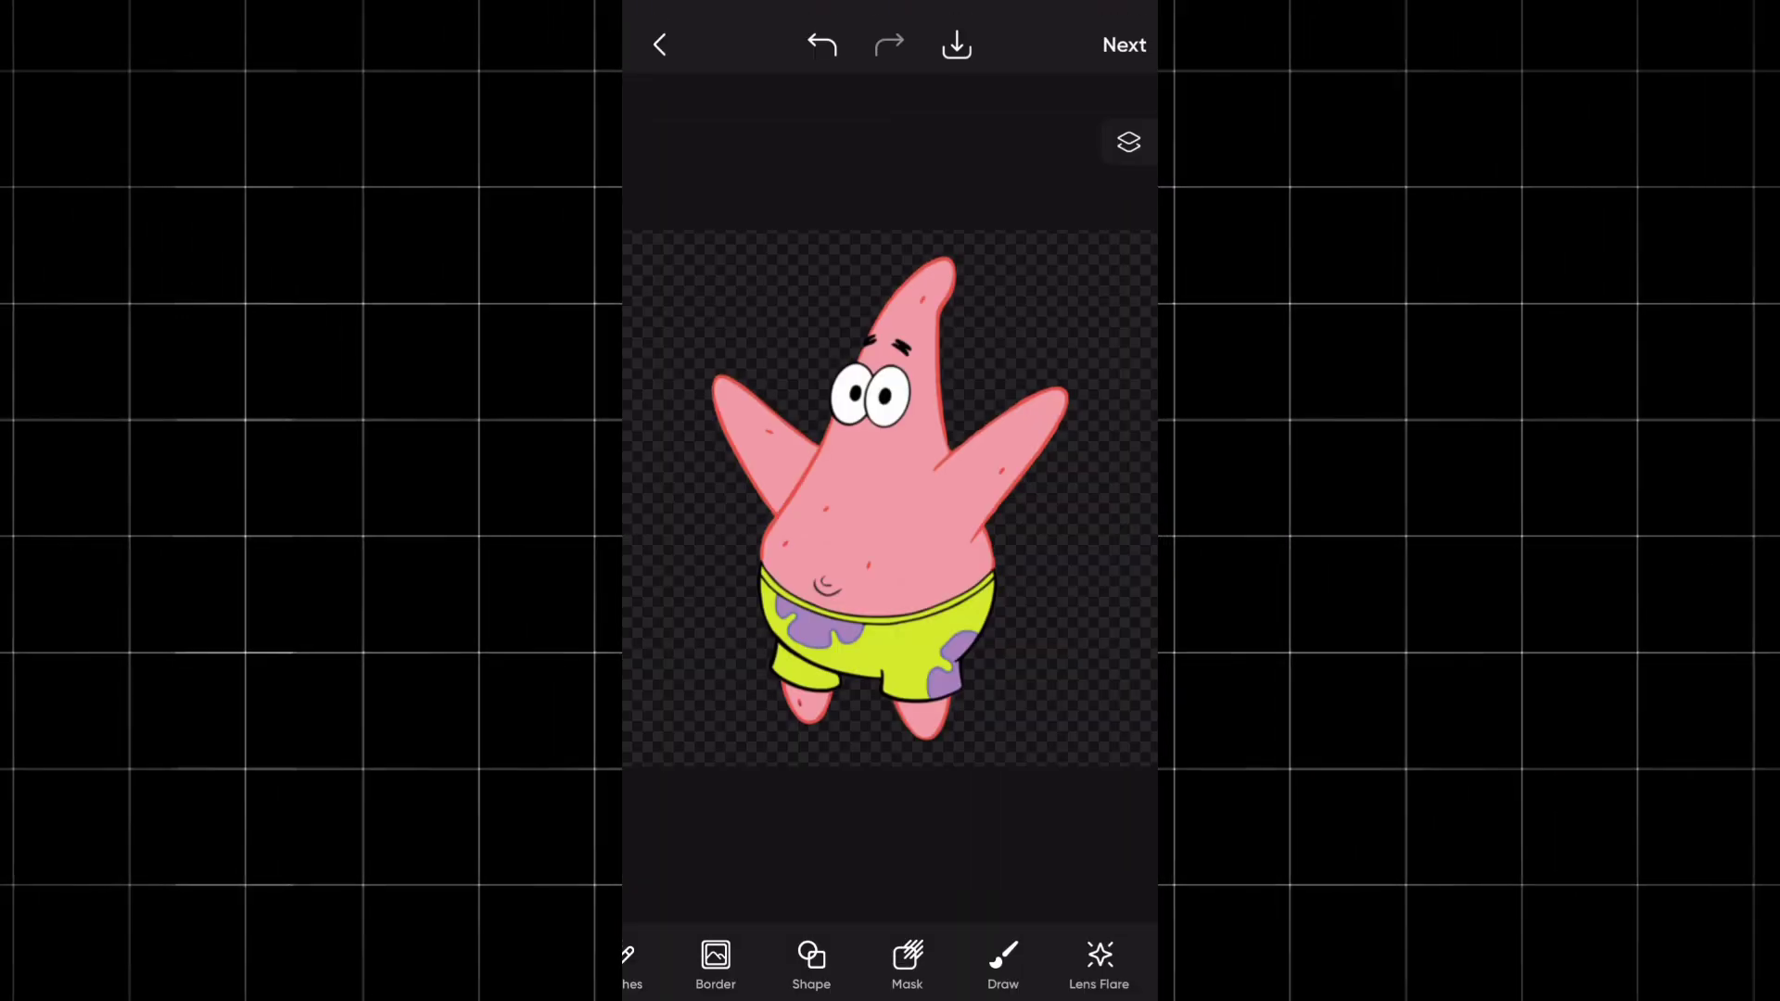
{"action": "left_click", "coordinate": [956, 45]}
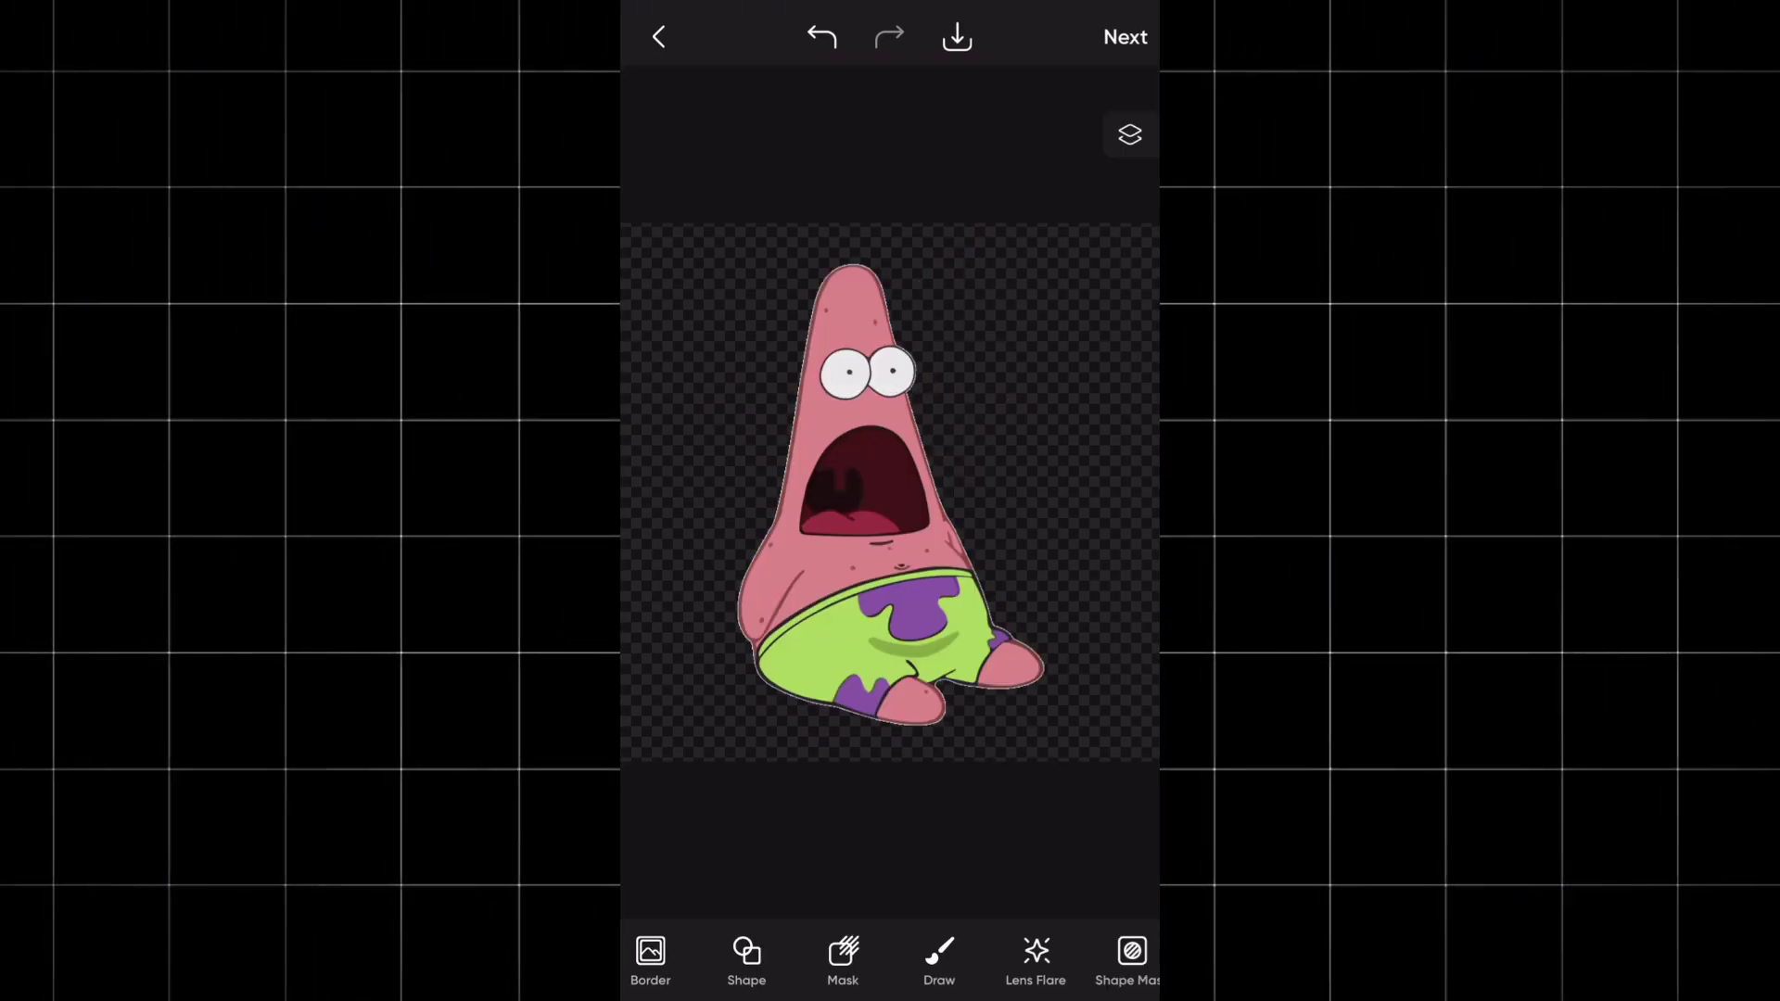
- Start drawing on the sitting Patrick image with pink sampled from the body and set the brush size to 99
{"action": "left_click", "coordinate": [939, 960]}
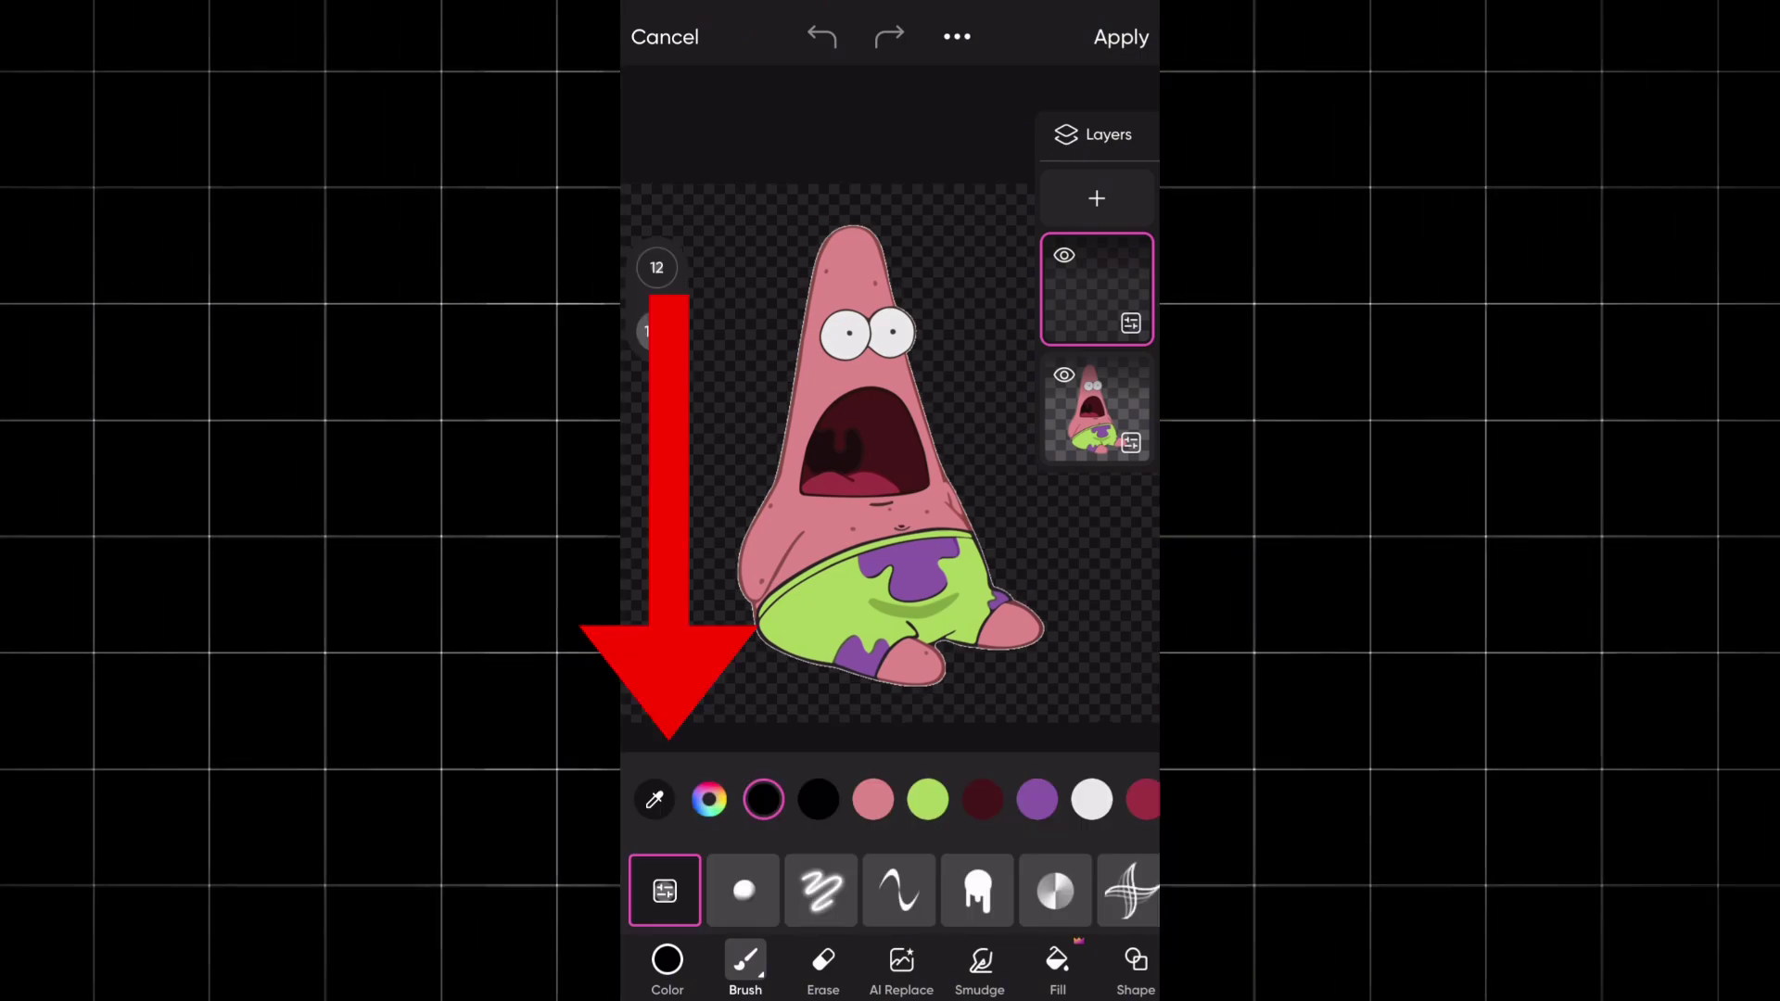
{"action": "left_click", "coordinate": [654, 799]}
{"action": "left_click_drag", "start_coordinate": [890, 513], "coordinate": [864, 380]}
{"action": "left_click", "coordinate": [665, 891]}
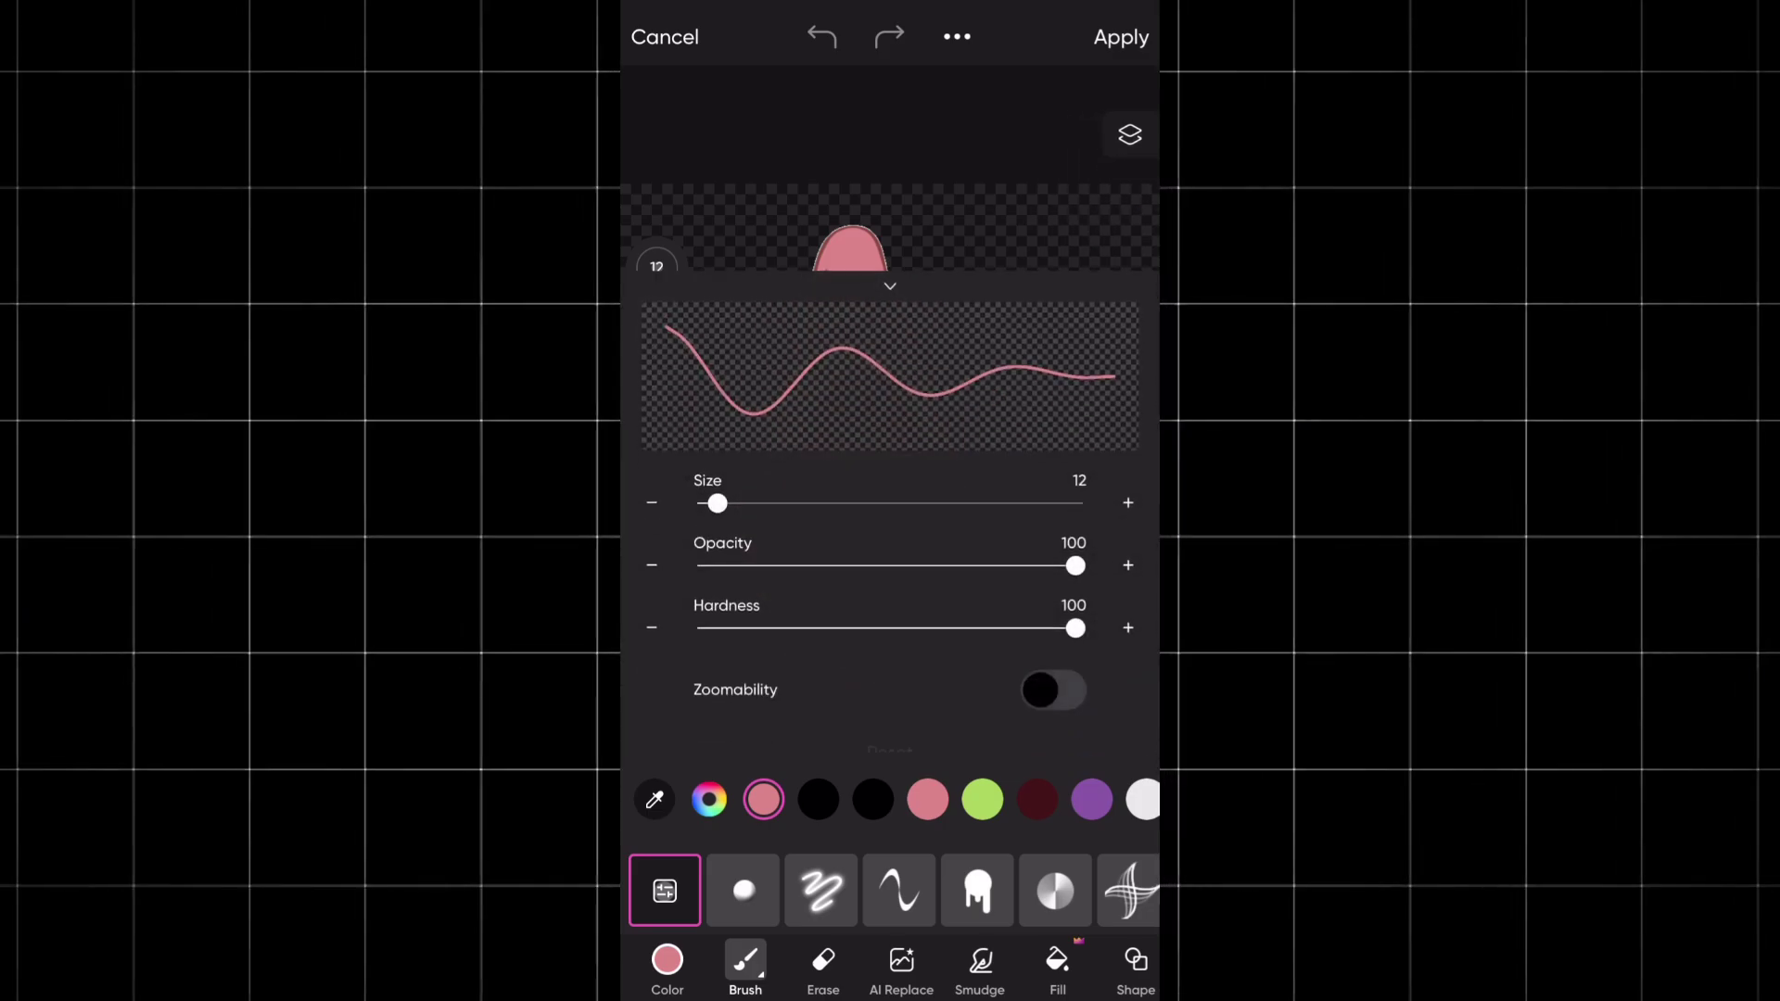
{"action": "left_click", "coordinate": [890, 286]}
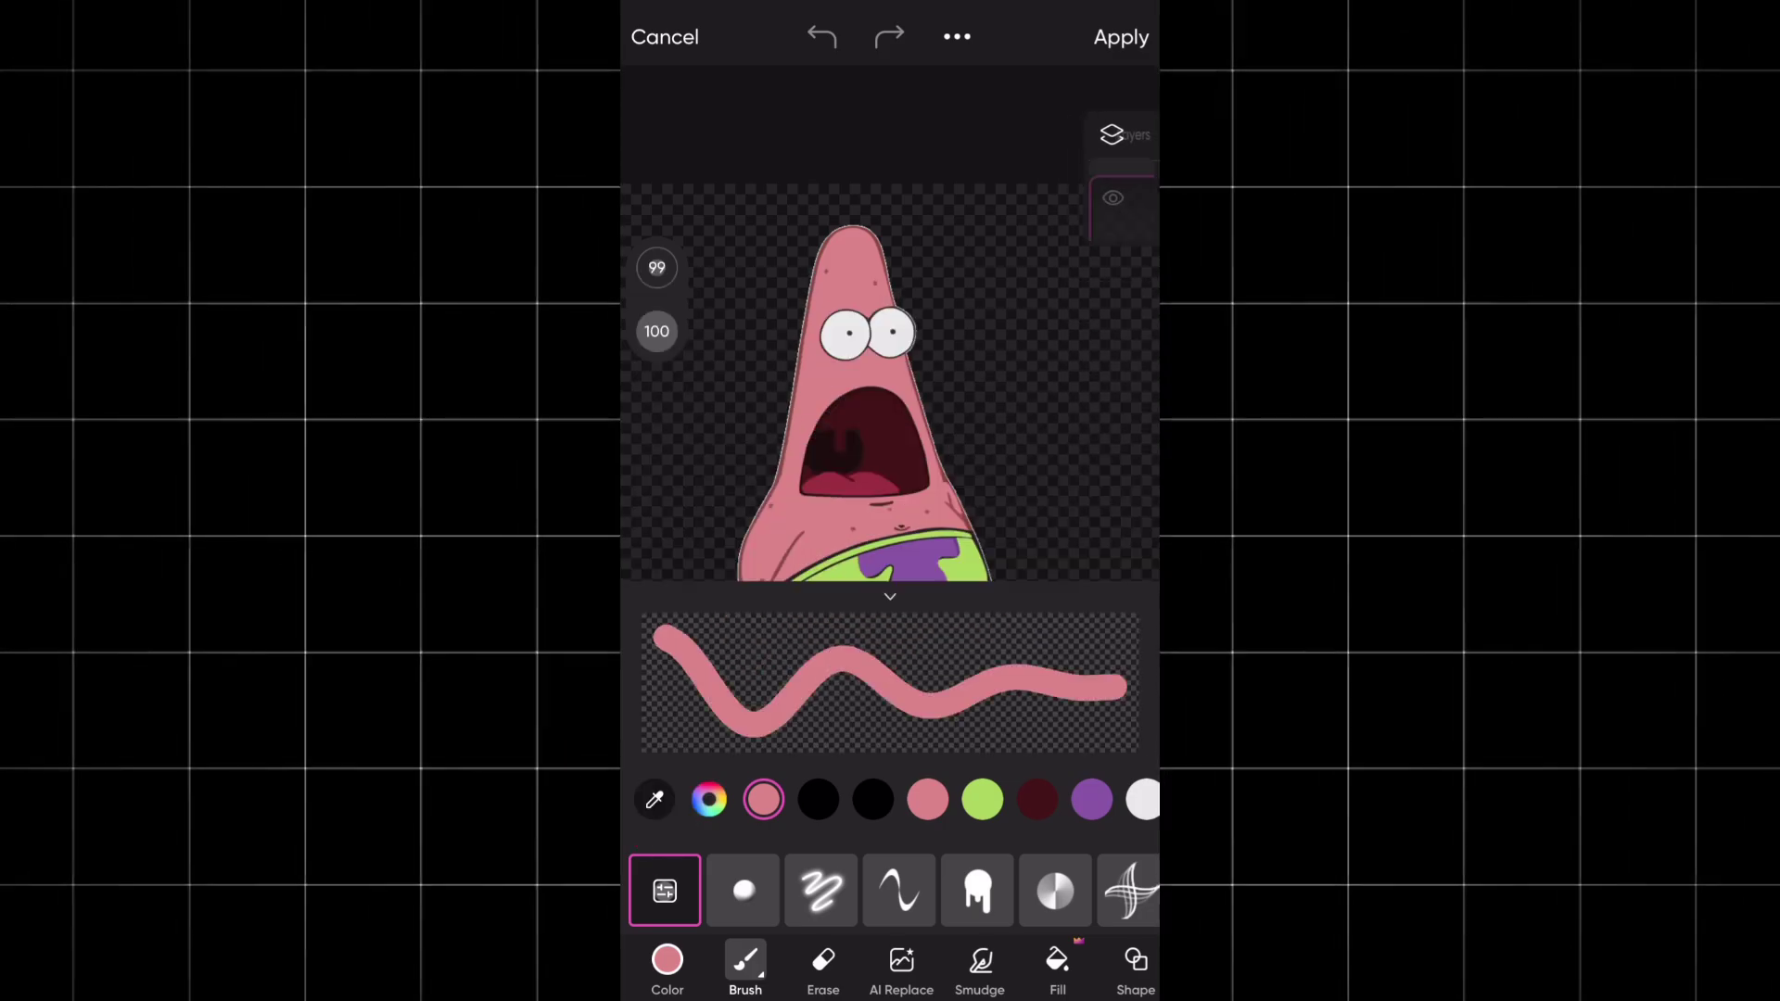
- Paint over the sitting Patrick's open mouth in pink, then apply the drawing and save the image
{"action": "scroll", "coordinate": [888, 506], "scroll_direction": "up", "scroll_amount": 5}
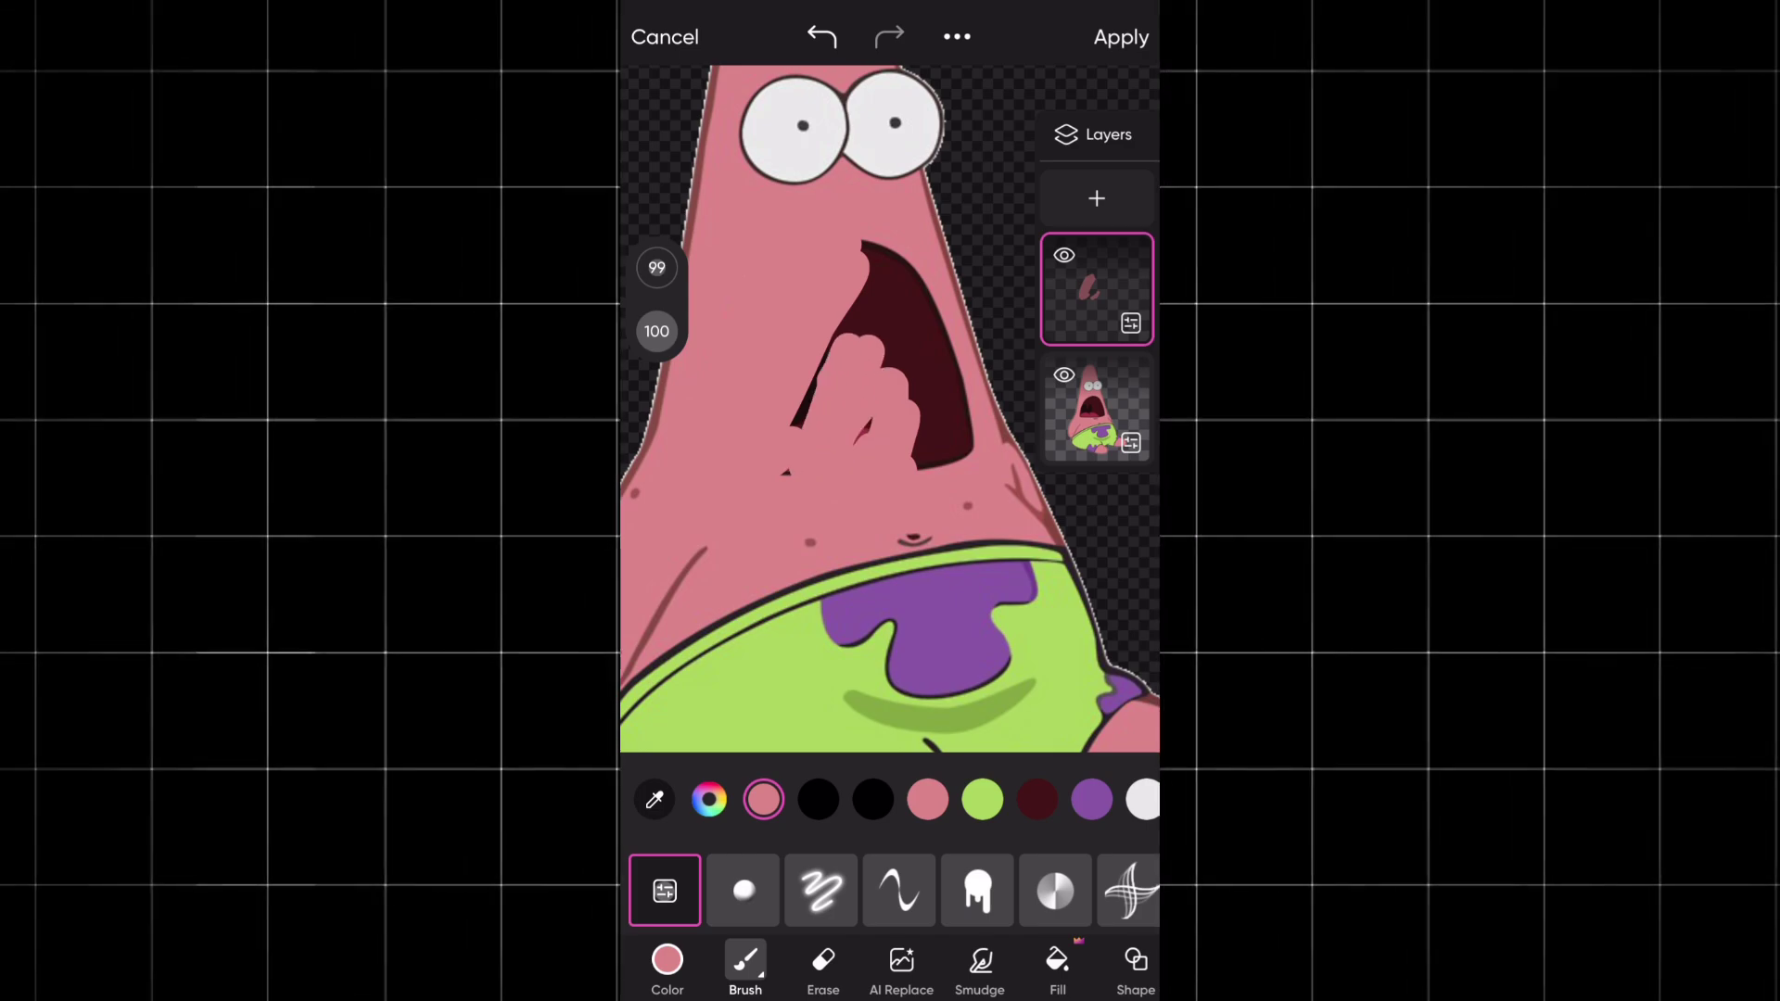
{"action": "mouse_move", "coordinate": [868, 278]}
{"action": "left_mouse_down"}
{"action": "mouse_move", "coordinate": [889, 347]}
{"action": "mouse_move", "coordinate": [945, 420]}
{"action": "mouse_move", "coordinate": [963, 399]}
{"action": "mouse_move", "coordinate": [966, 447]}
{"action": "mouse_move", "coordinate": [927, 452]}
{"action": "mouse_move", "coordinate": [921, 396]}
{"action": "mouse_move", "coordinate": [863, 428]}
{"action": "mouse_move", "coordinate": [863, 326]}
{"action": "left_mouse_up"}
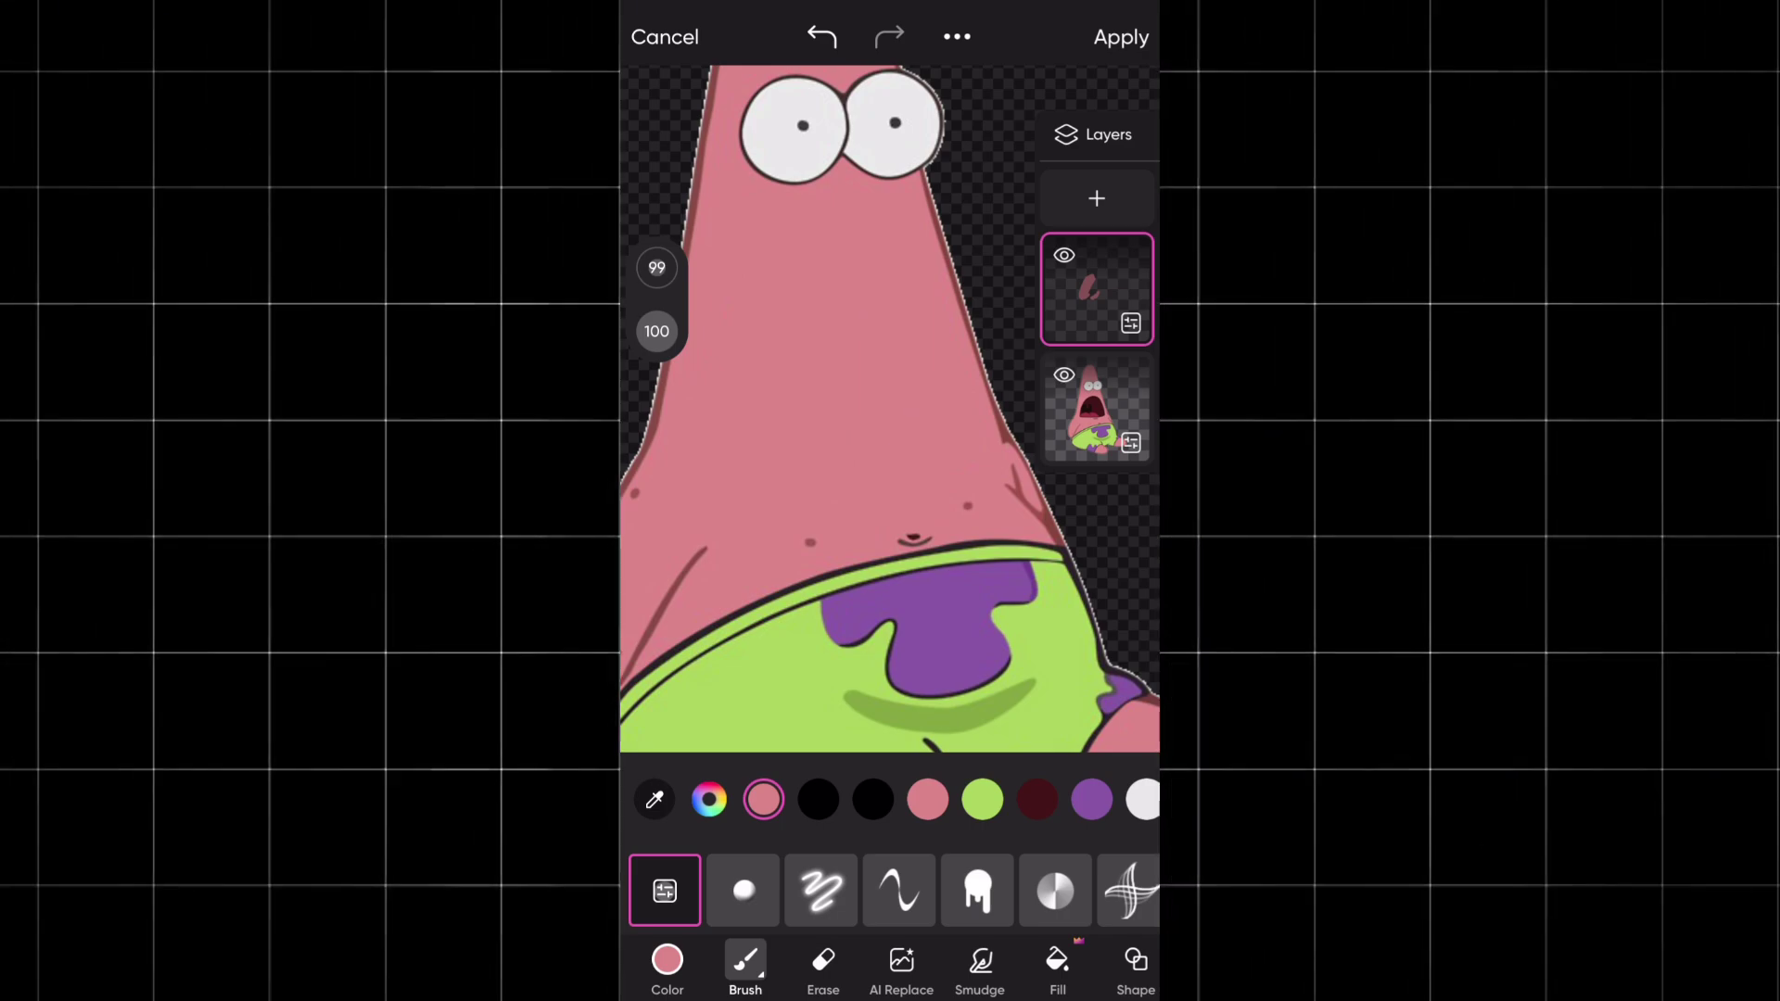
{"action": "scroll", "coordinate": [828, 400], "scroll_direction": "down", "scroll_amount": 5}
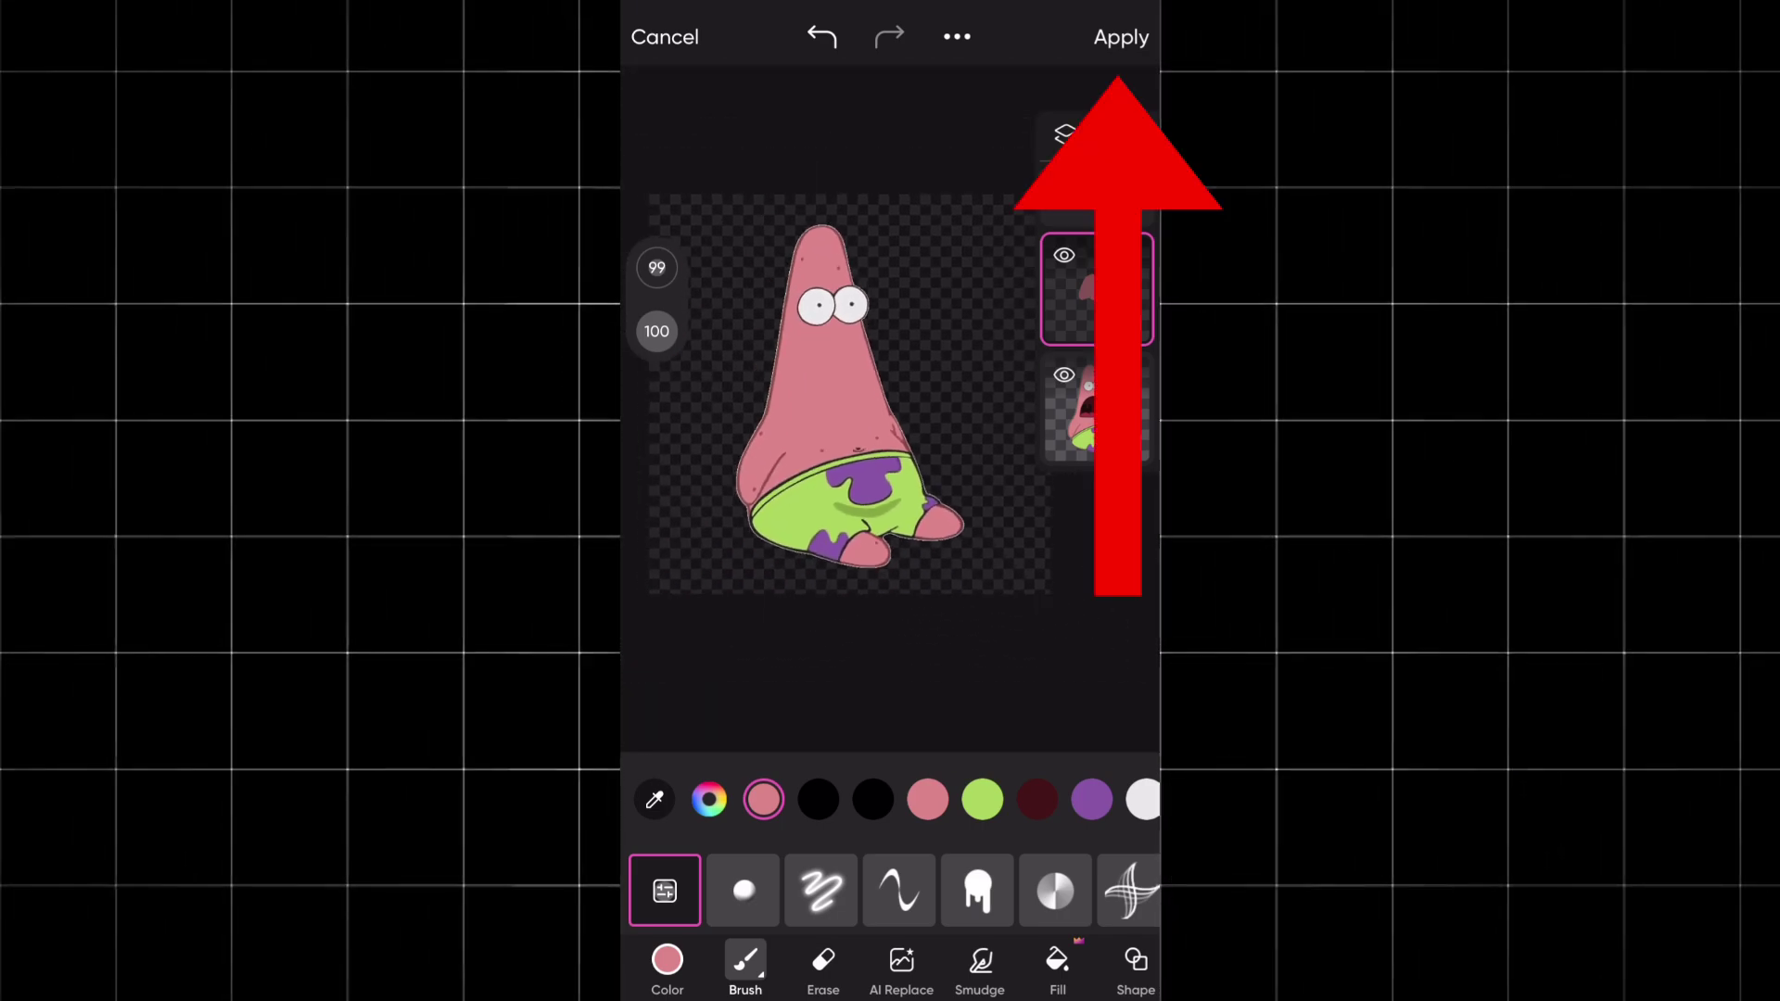
{"action": "left_click", "coordinate": [1120, 37]}
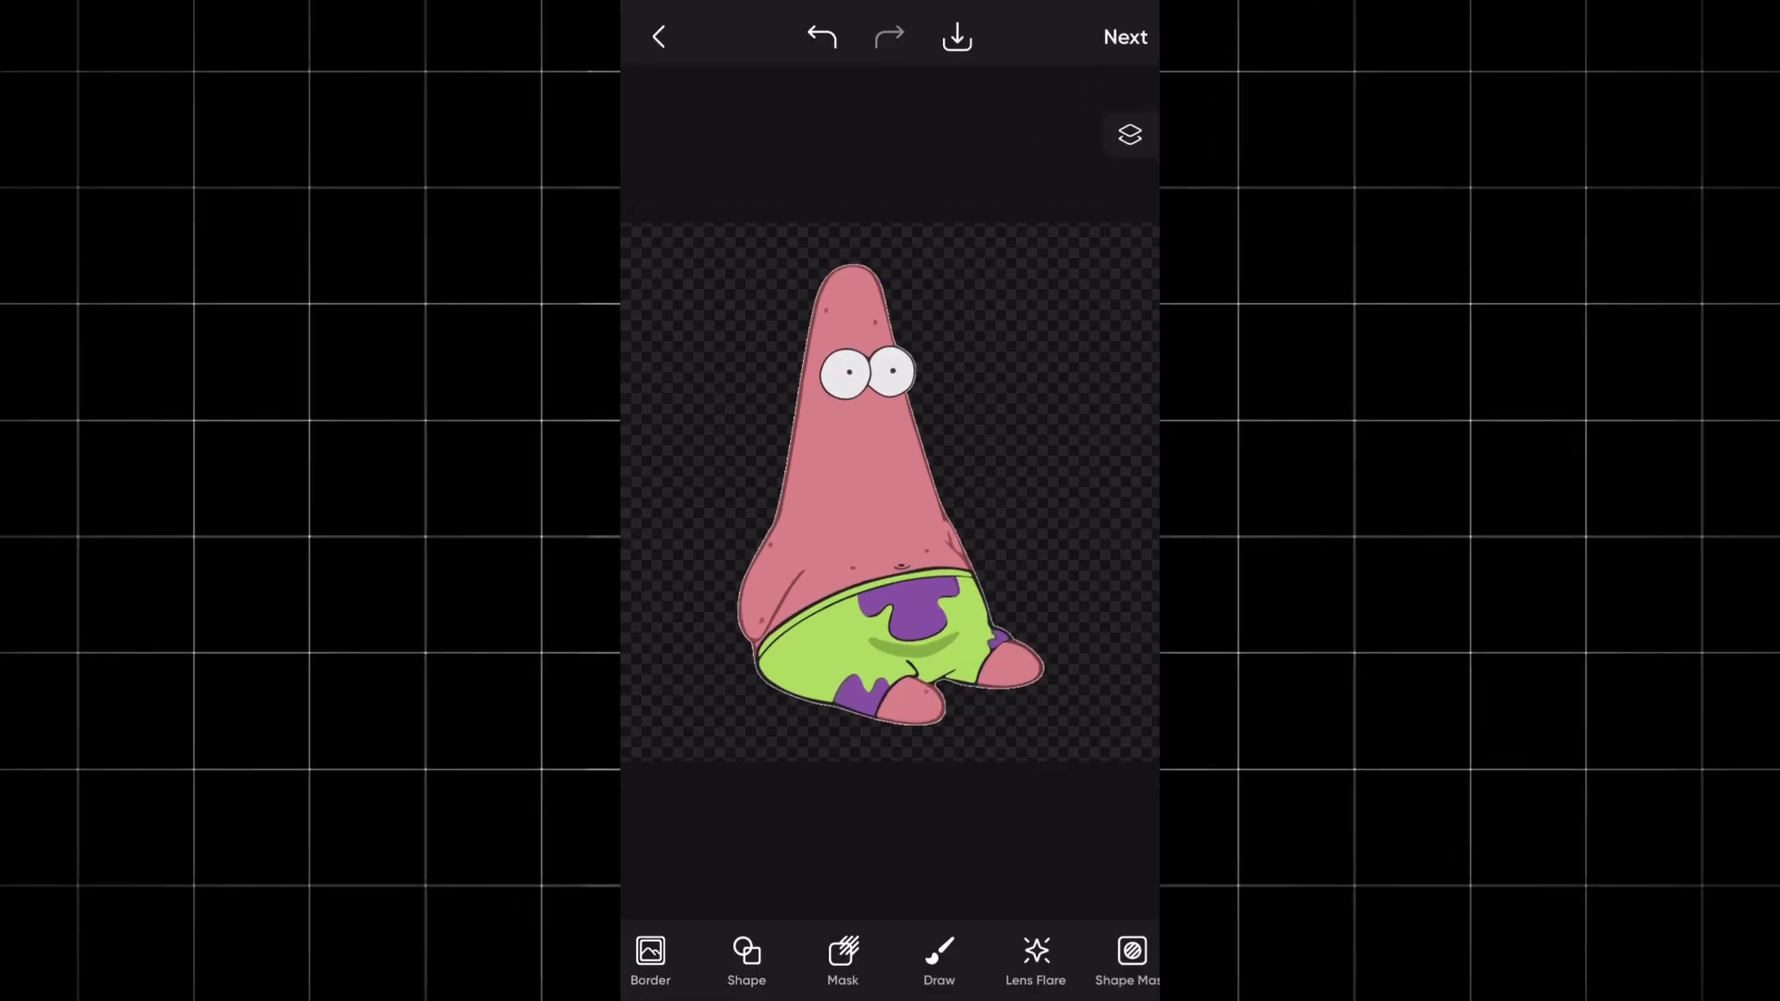
{"action": "left_click", "coordinate": [956, 37]}
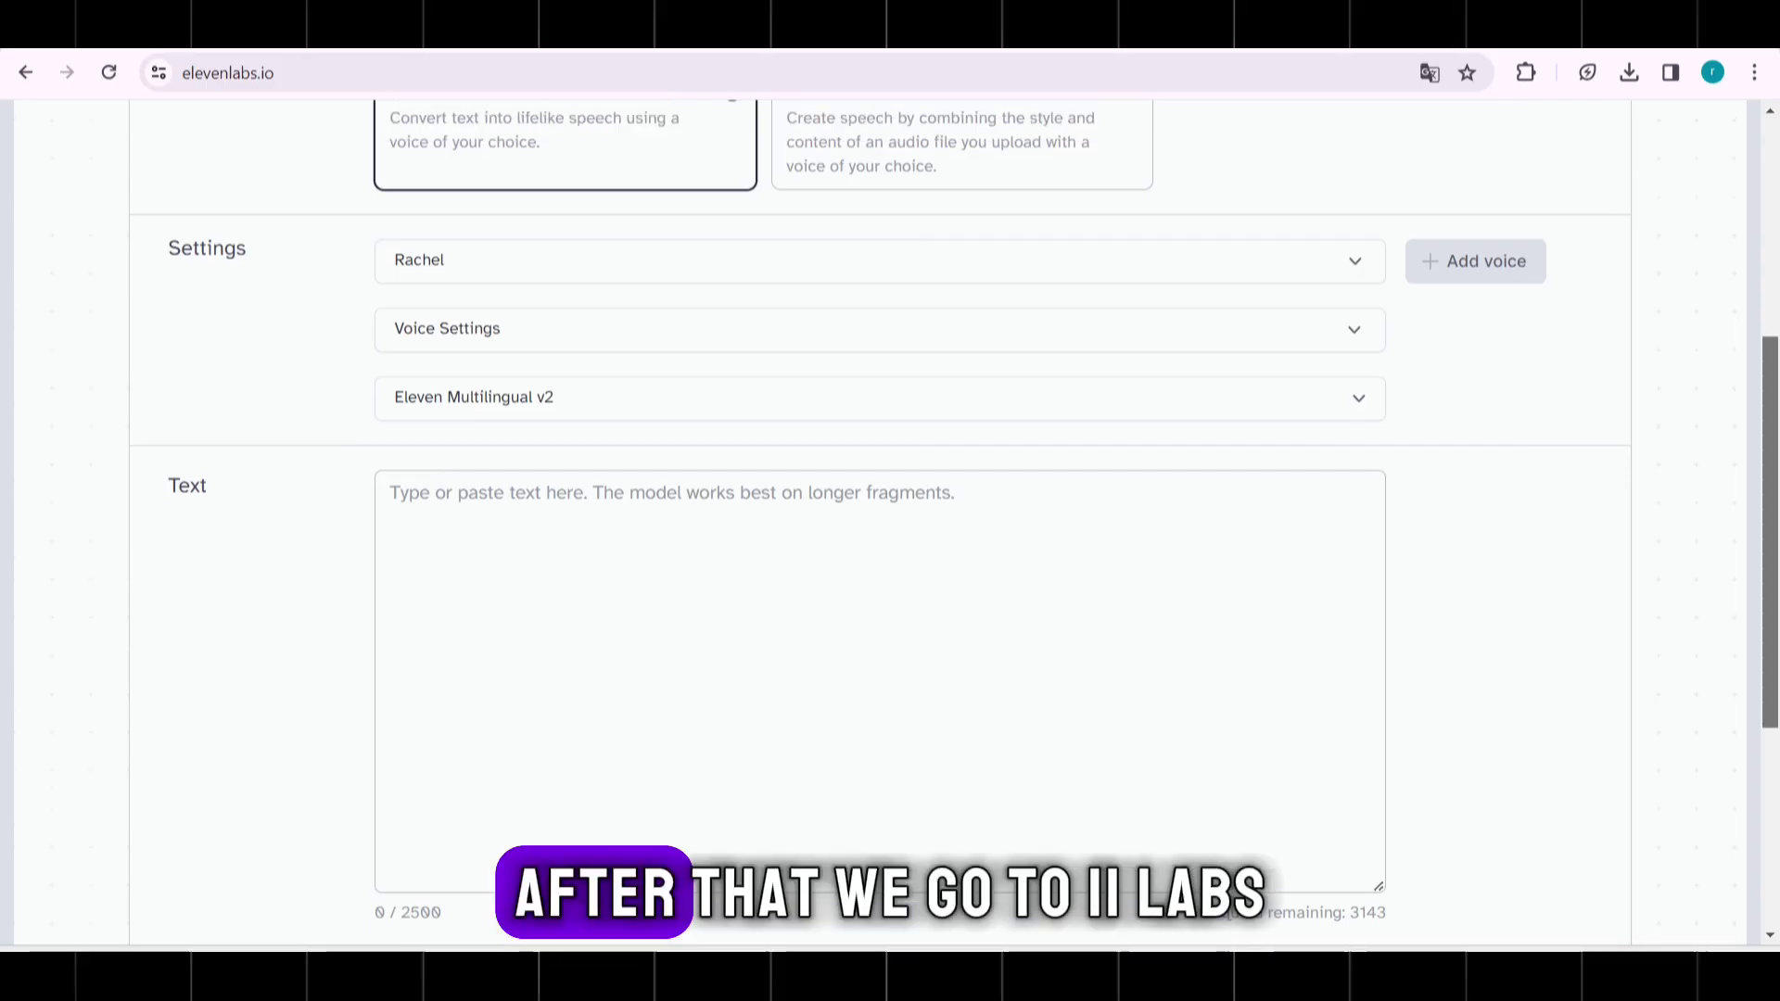
- On the ElevenLabs Speech Synthesis page, preview a premade voice and select Adam for Text to Speech
{"action": "scroll", "coordinate": [890, 519], "scroll_direction": "up", "scroll_amount": 3}
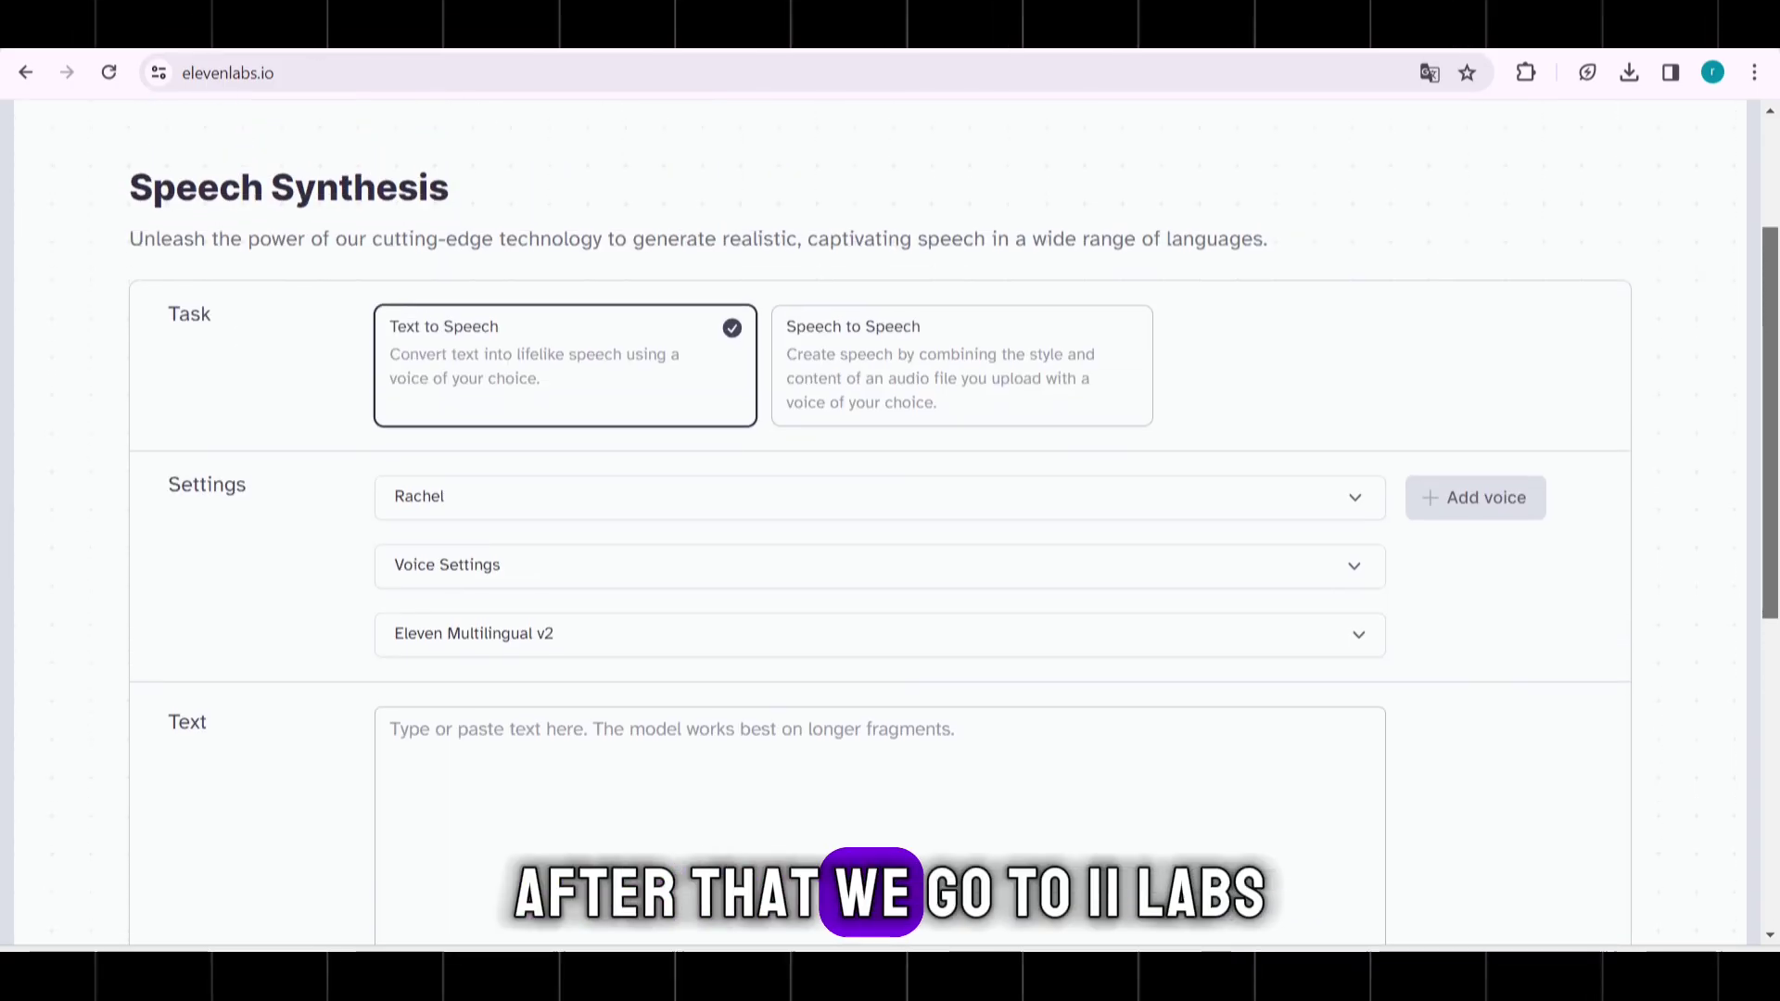
{"action": "left_click_drag", "start_coordinate": [1769, 408], "coordinate": [1769, 437]}
{"action": "left_click", "coordinate": [1354, 465]}
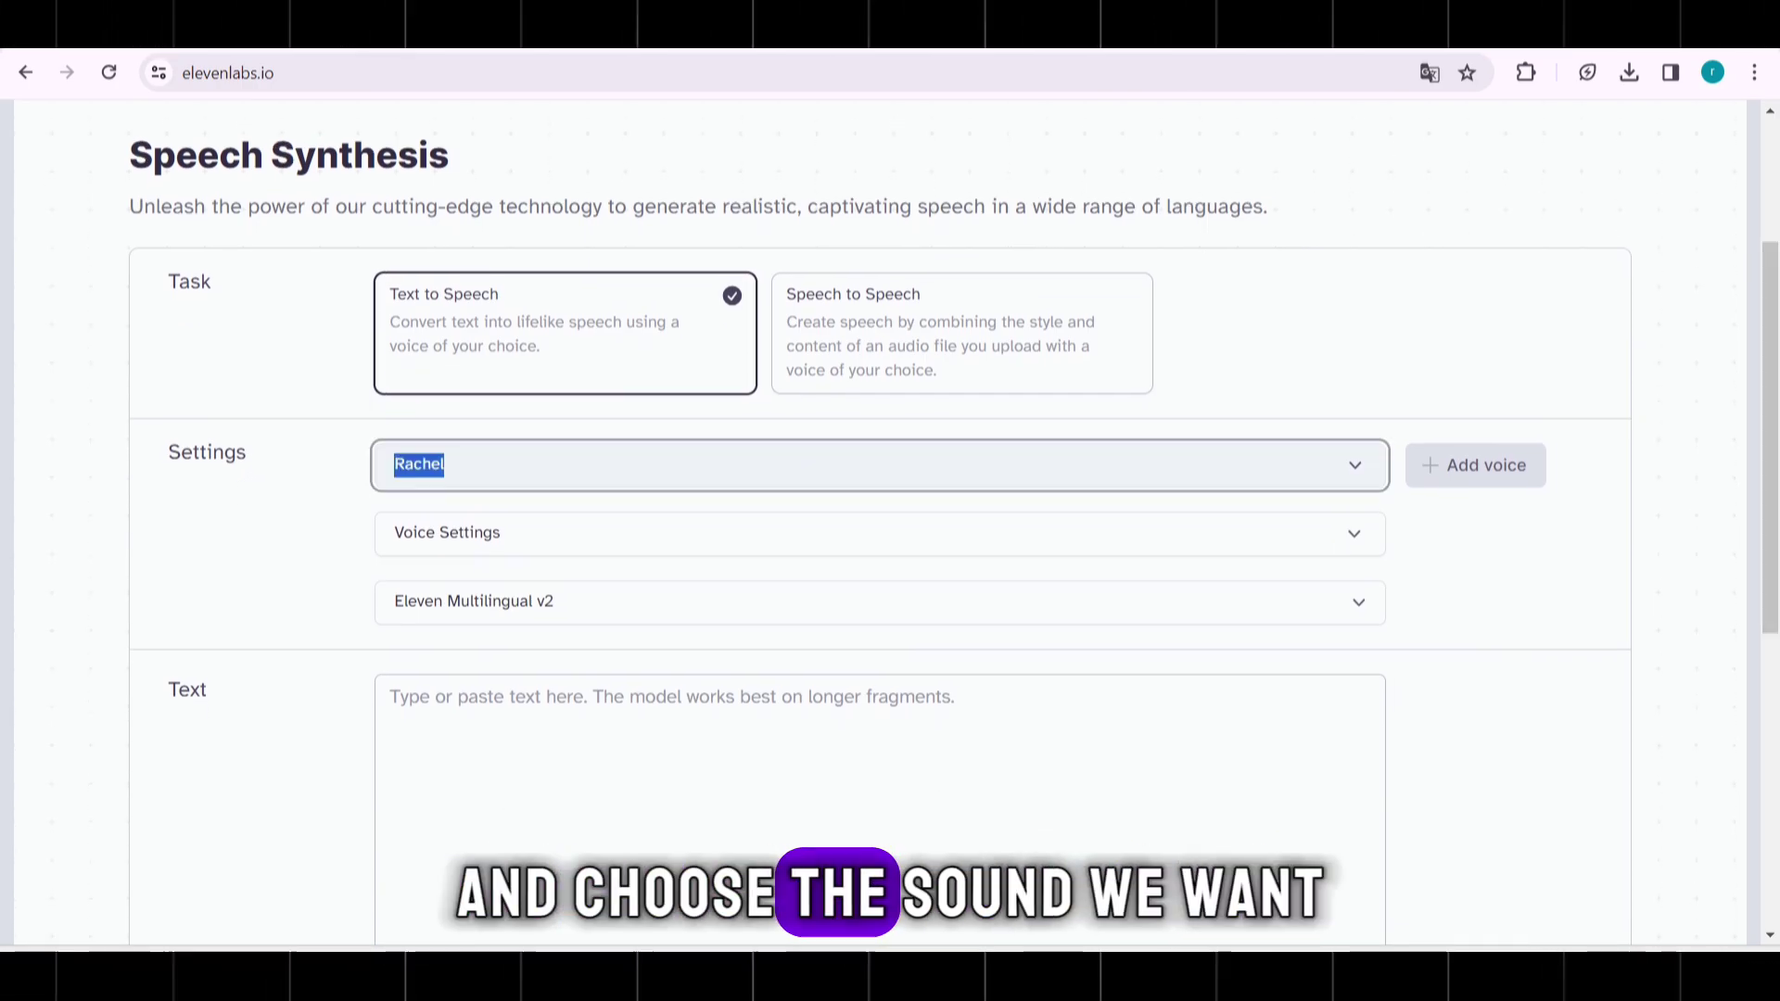
{"action": "left_click", "coordinate": [403, 640]}
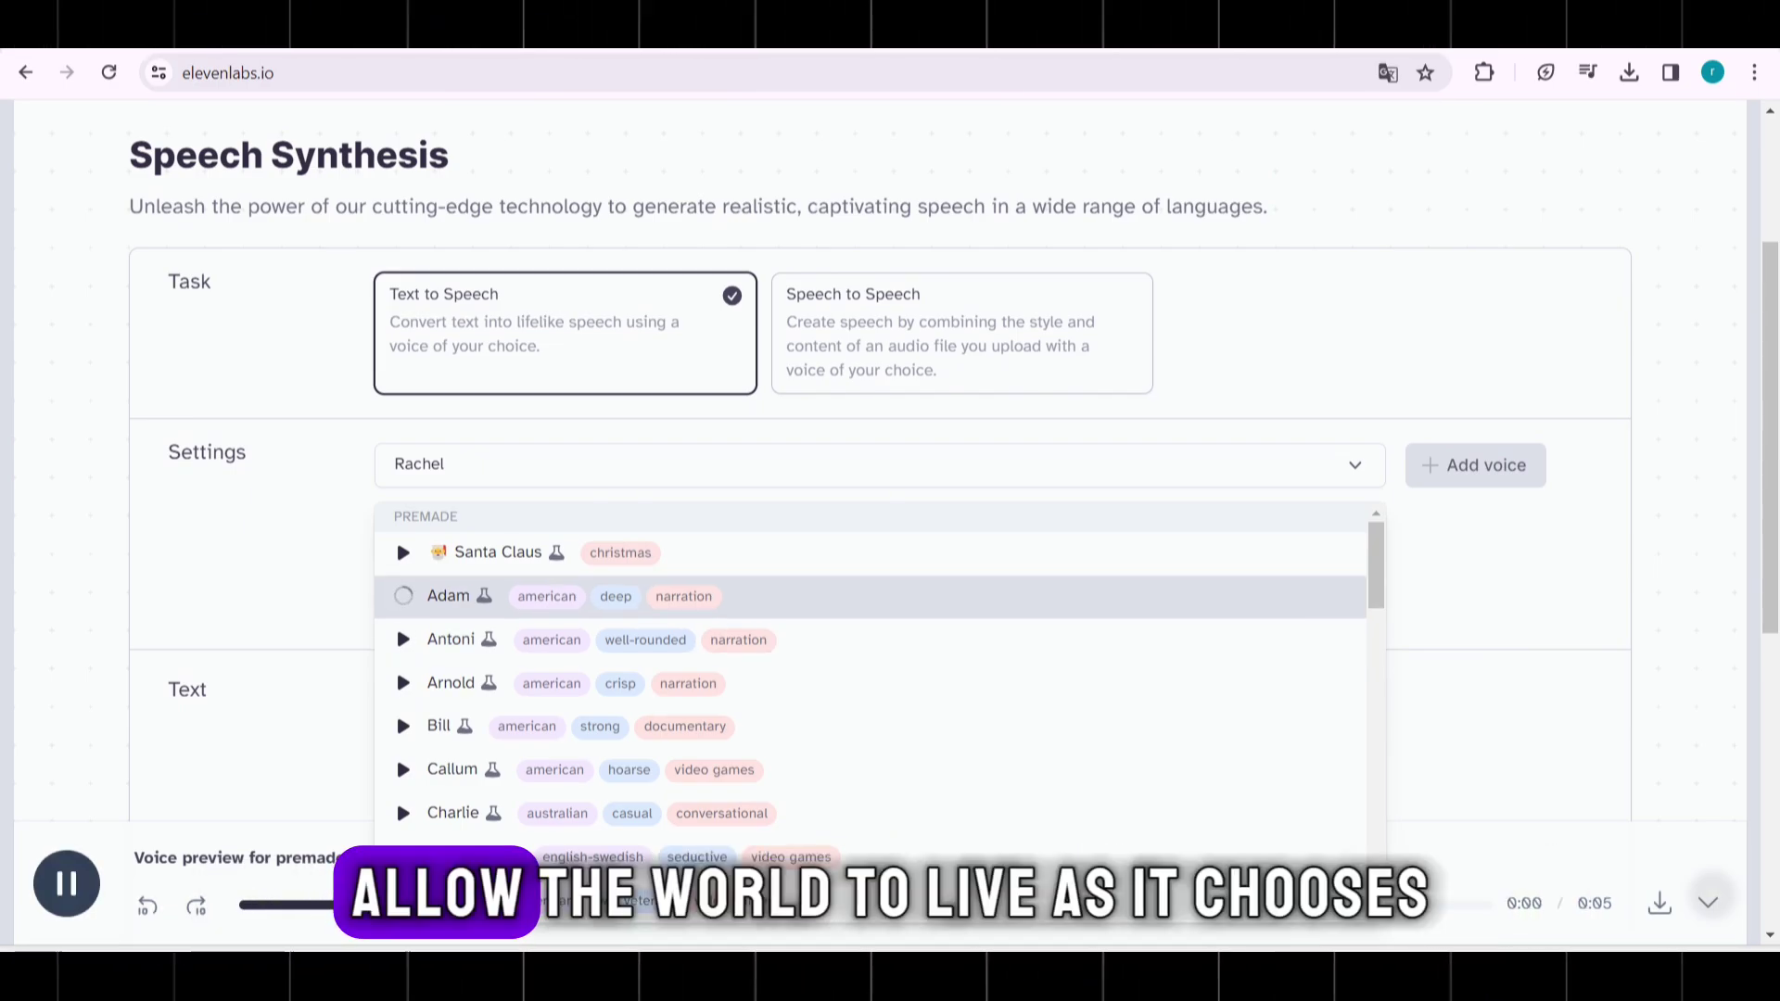
{"action": "left_click", "coordinate": [449, 596]}
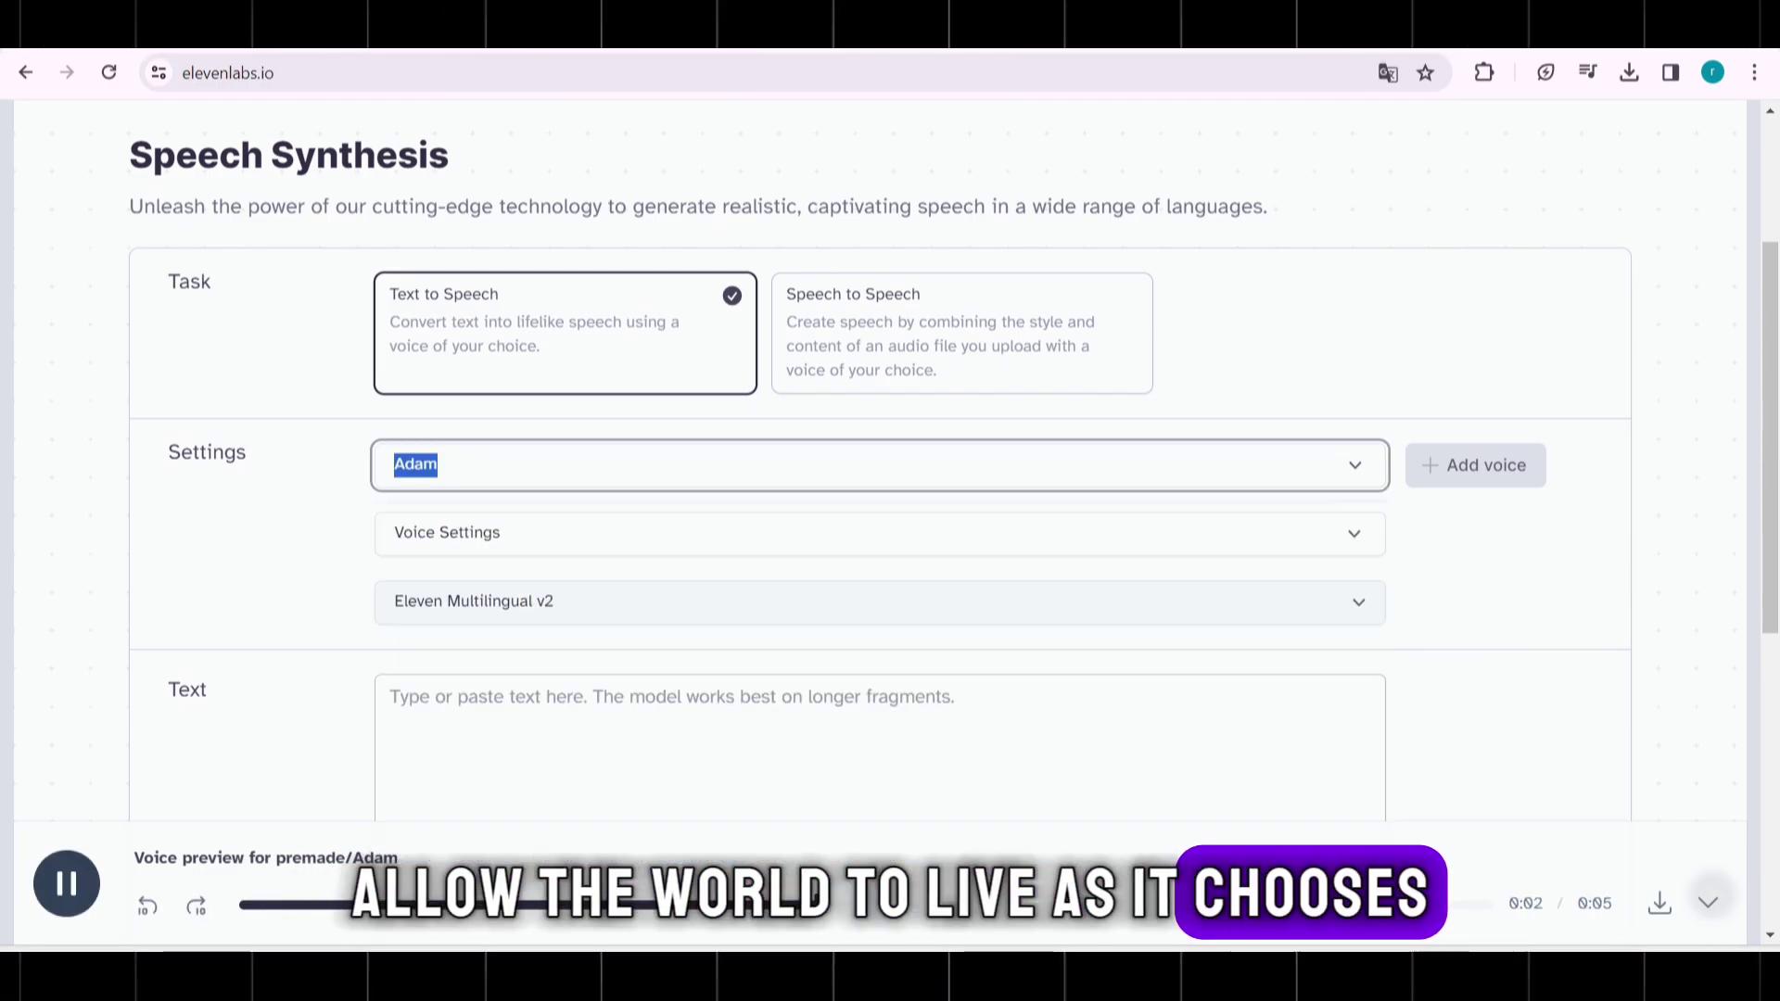
- In Adam's voice settings, raise Stability slightly above the middle and slightly lower Clarity + Similarity Enhancement
{"action": "left_click", "coordinate": [879, 534]}
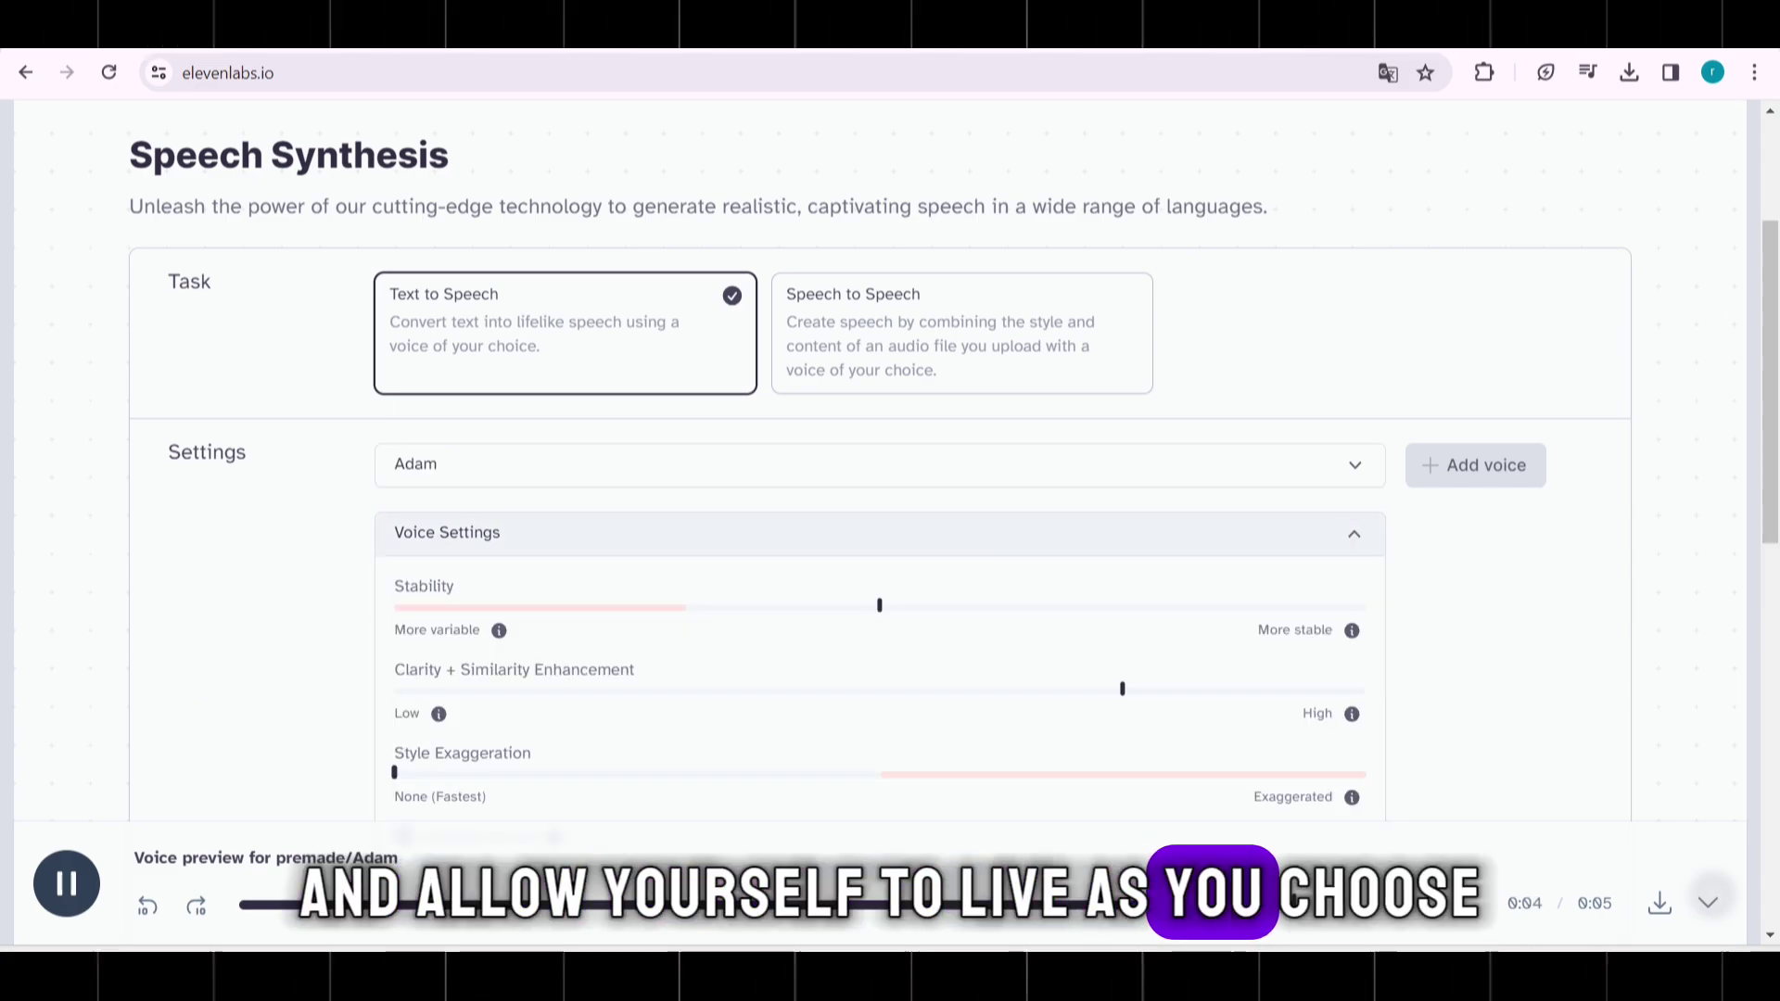
{"action": "mouse_move", "coordinate": [880, 606]}
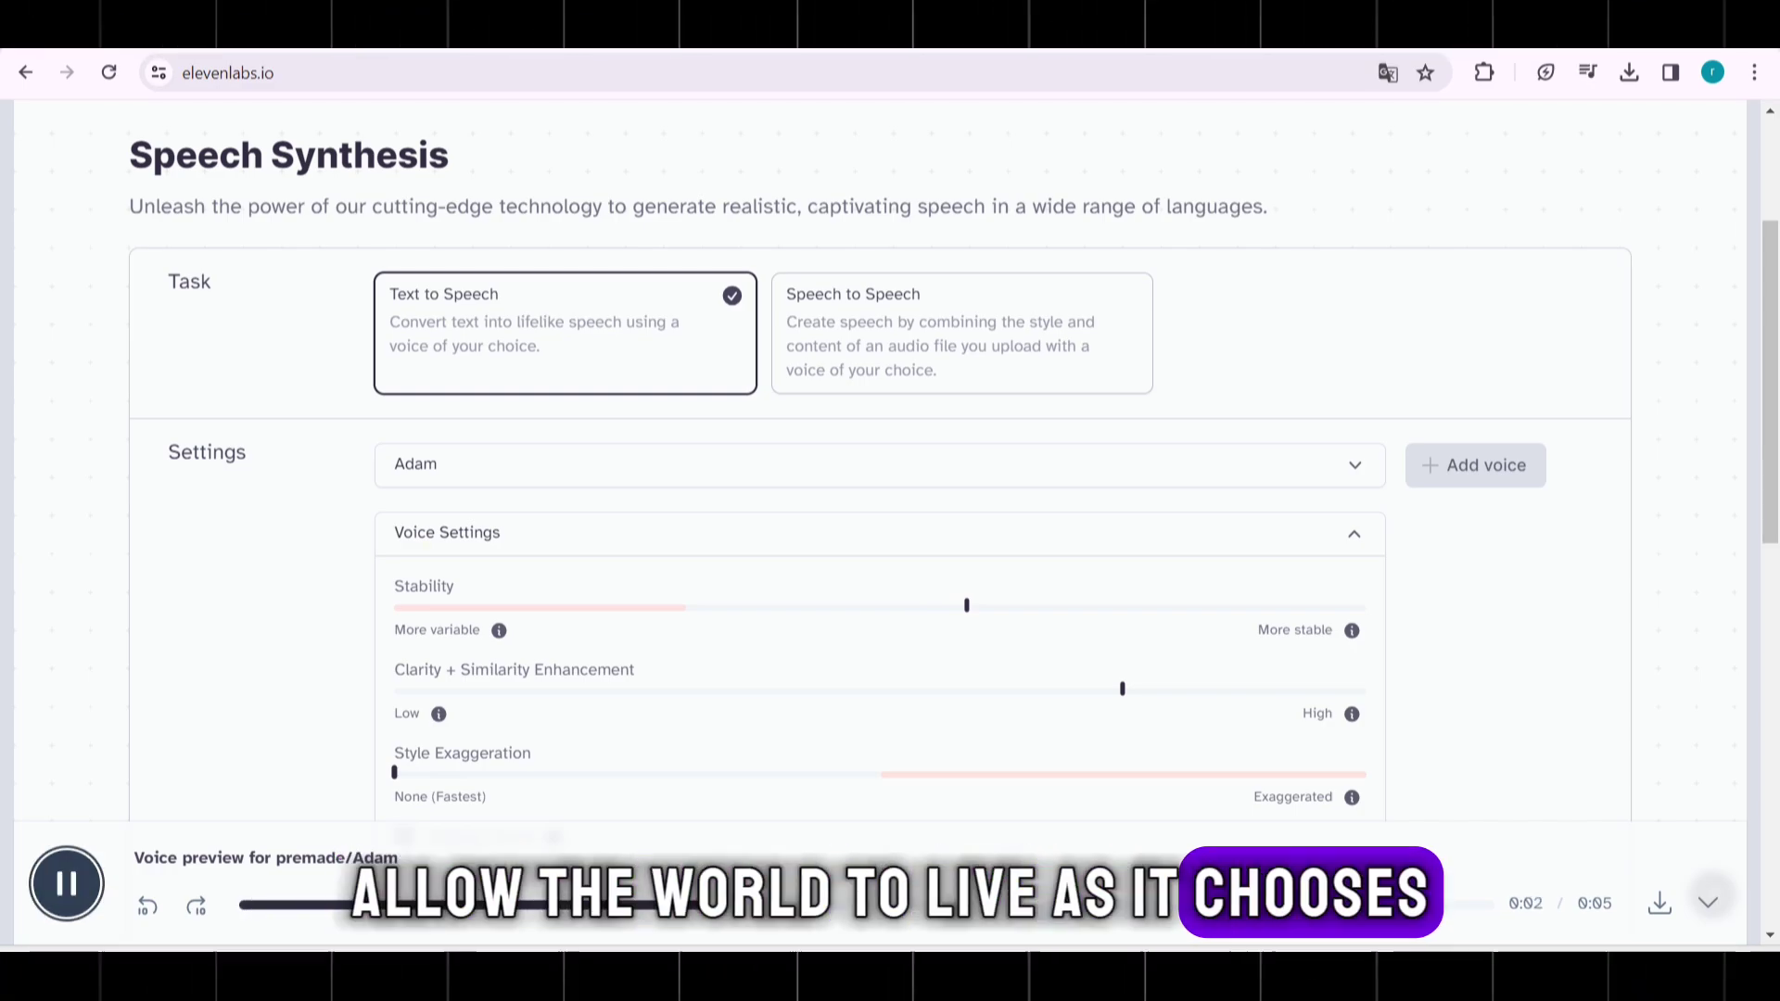
{"action": "left_click_drag", "start_coordinate": [1121, 687], "coordinate": [1081, 688]}
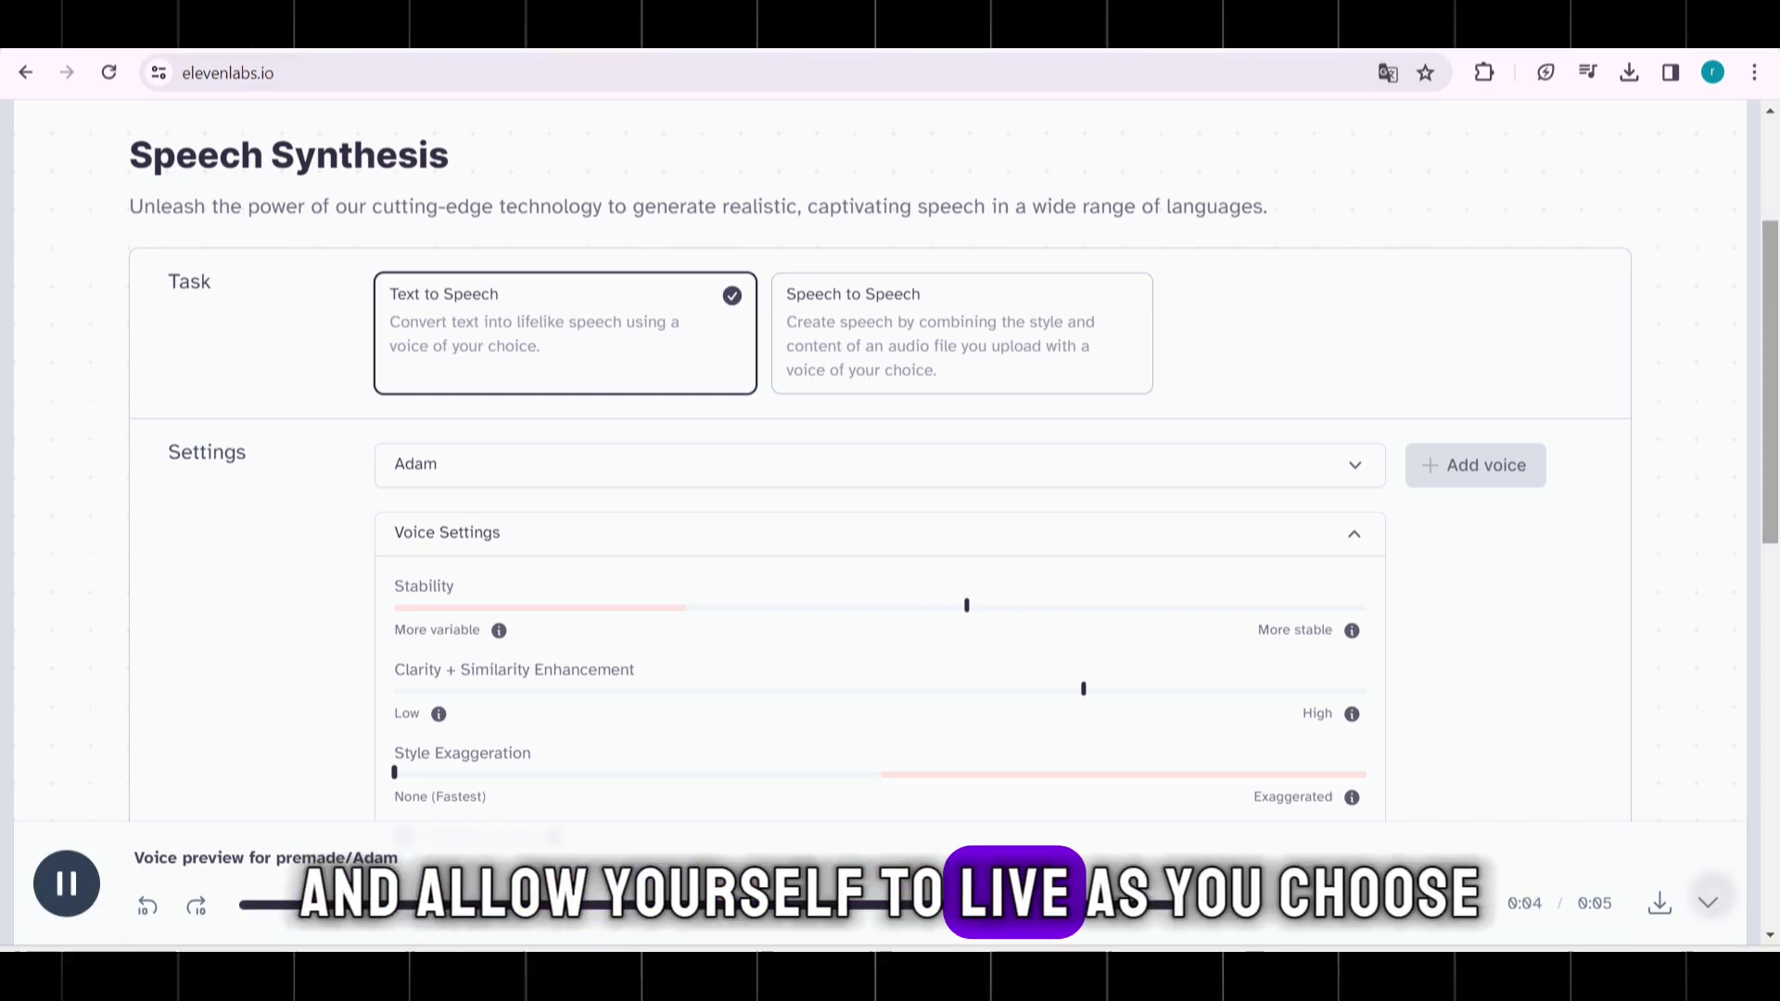
- Enter a short "hi my name is" introduction with the character's name as the text and generate the speech with Adam's voice
{"action": "scroll", "coordinate": [881, 463], "scroll_direction": "down", "scroll_amount": 1}
{"action": "scroll", "coordinate": [880, 464], "scroll_direction": "down", "scroll_amount": 3}
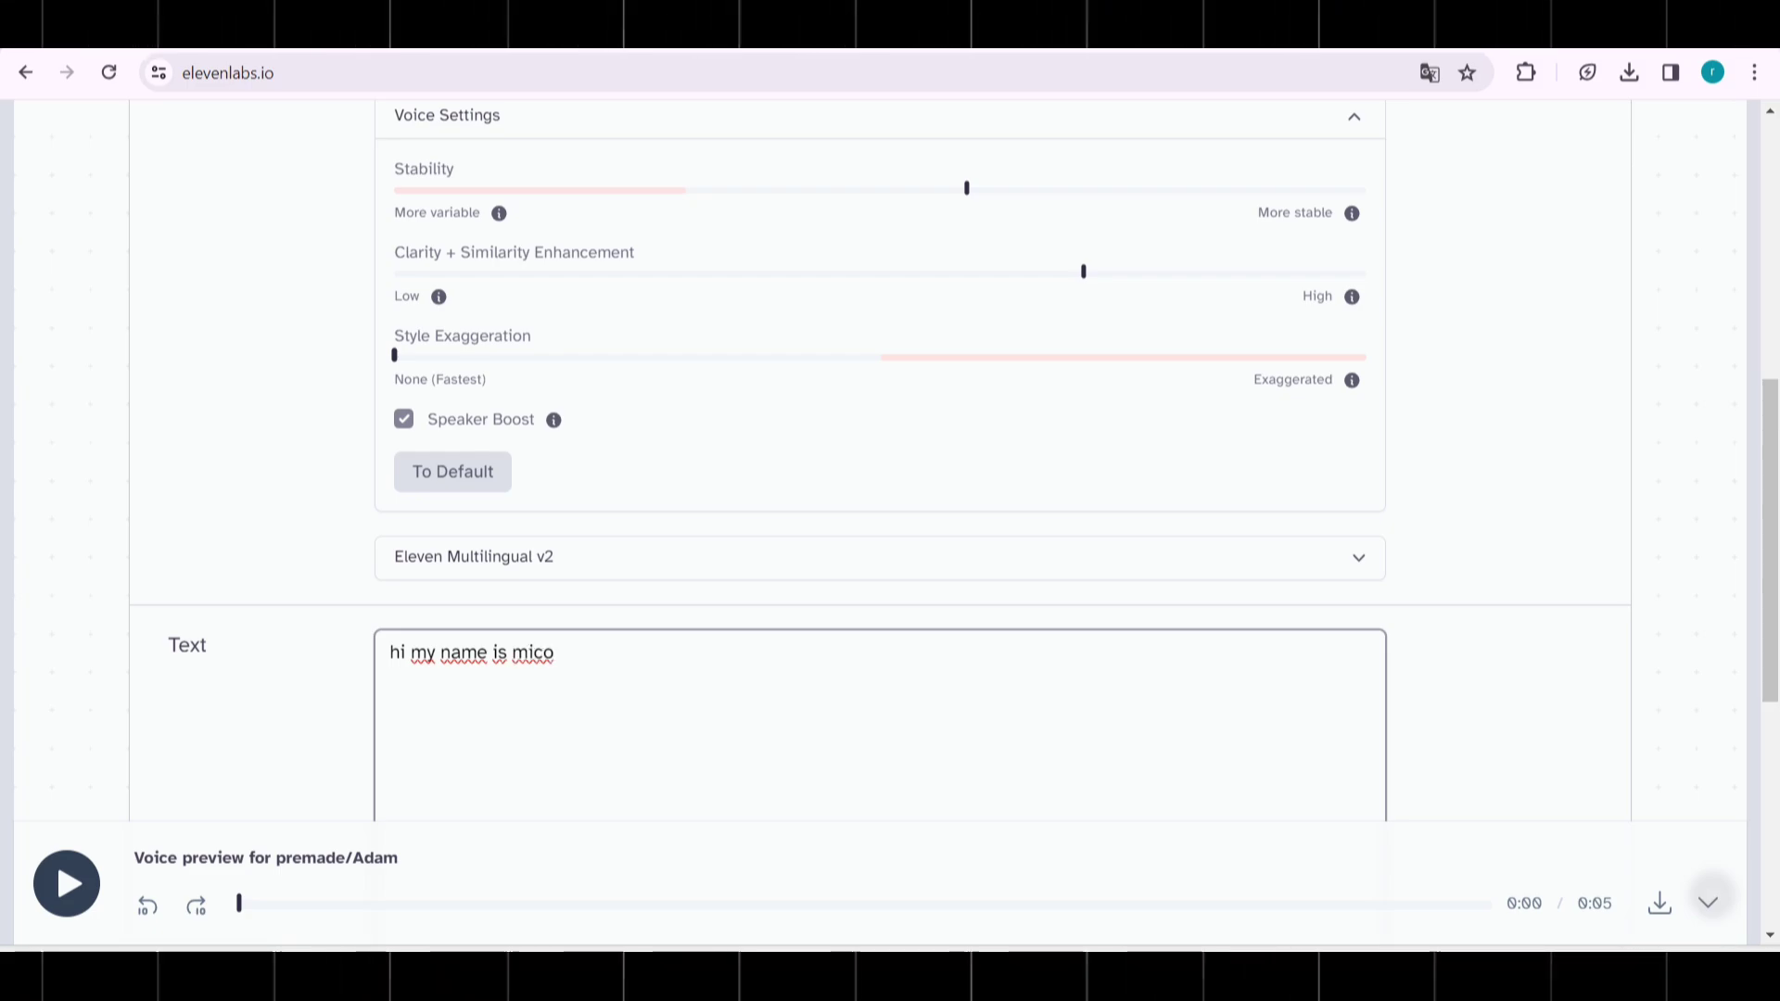
{"action": "scroll", "coordinate": [880, 463], "scroll_direction": "down", "scroll_amount": 4}
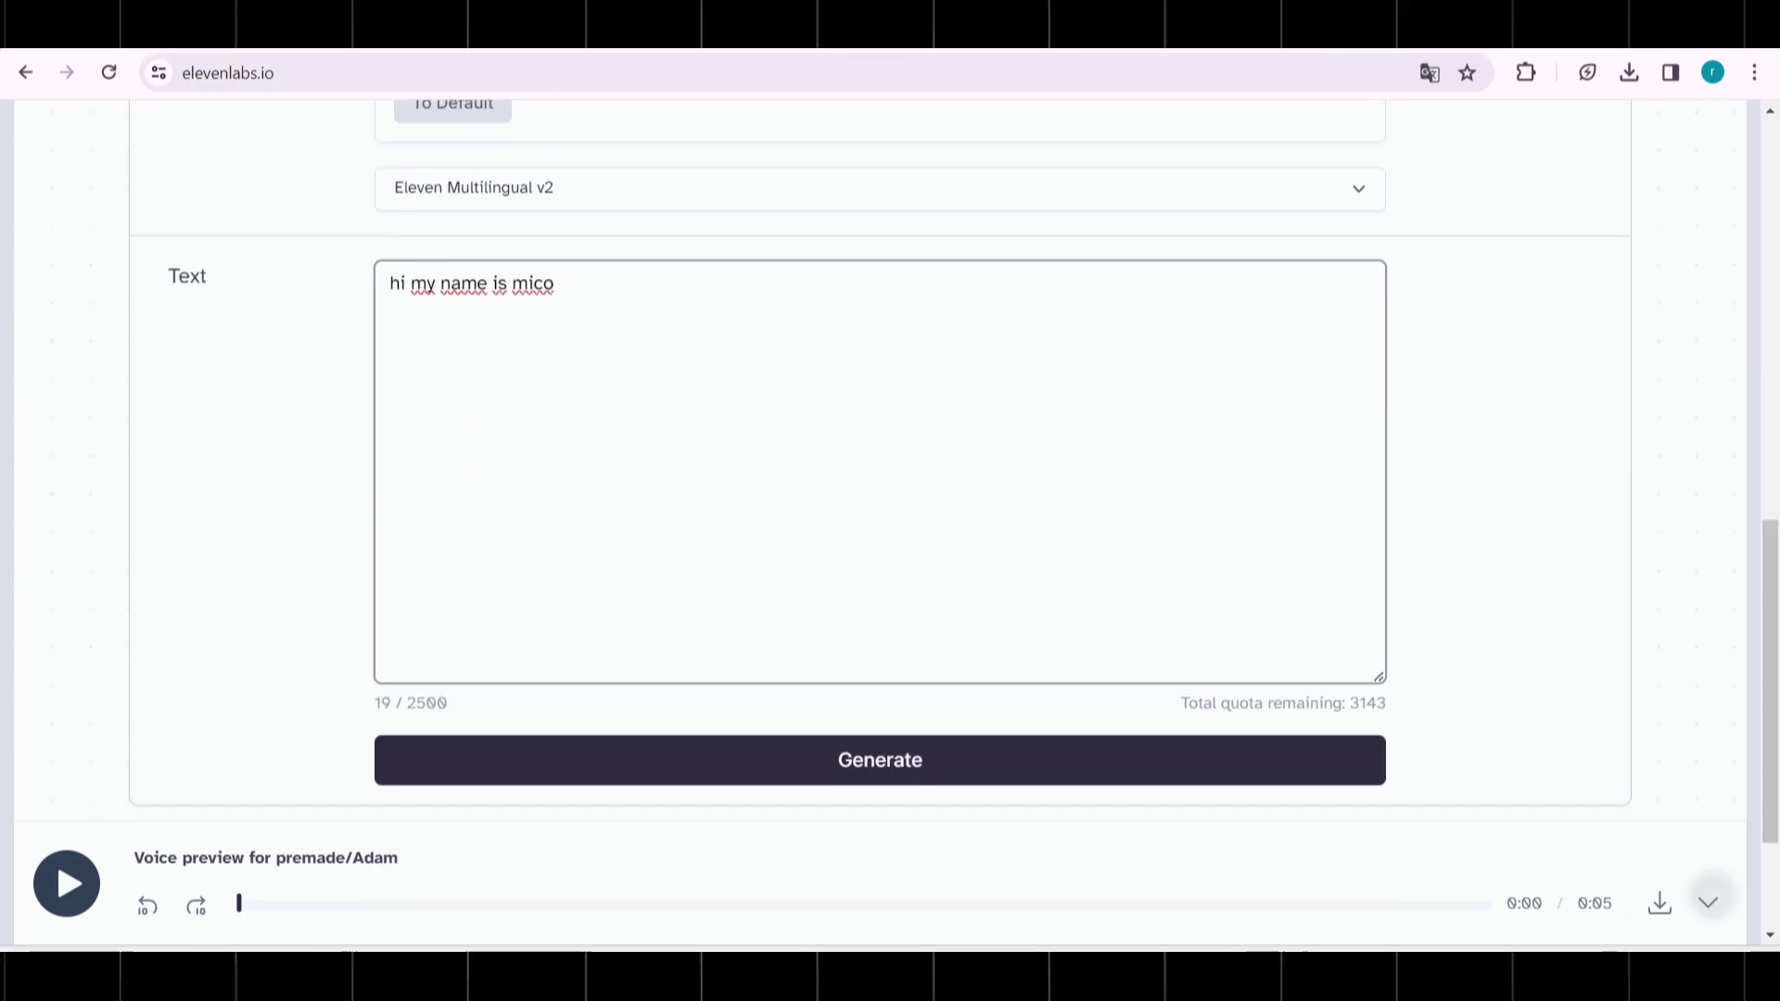
{"action": "left_click", "coordinate": [879, 760]}
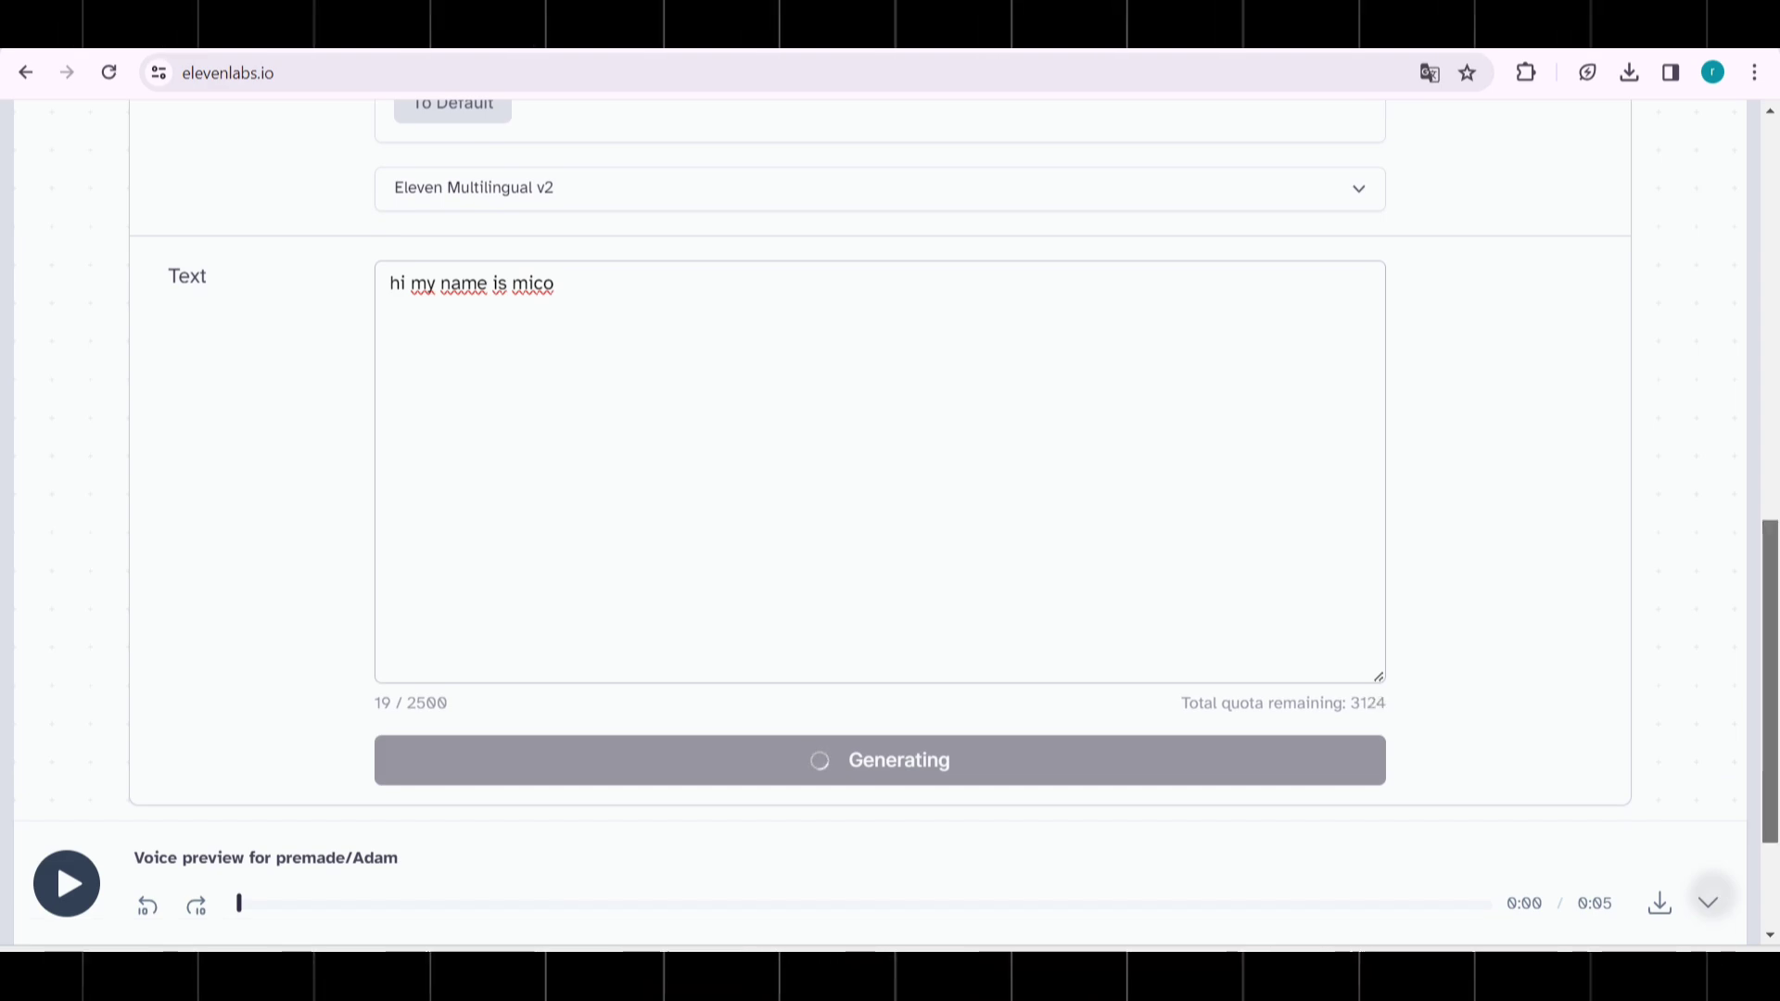
{"action": "scroll", "coordinate": [881, 464], "scroll_direction": "up", "scroll_amount": 5}
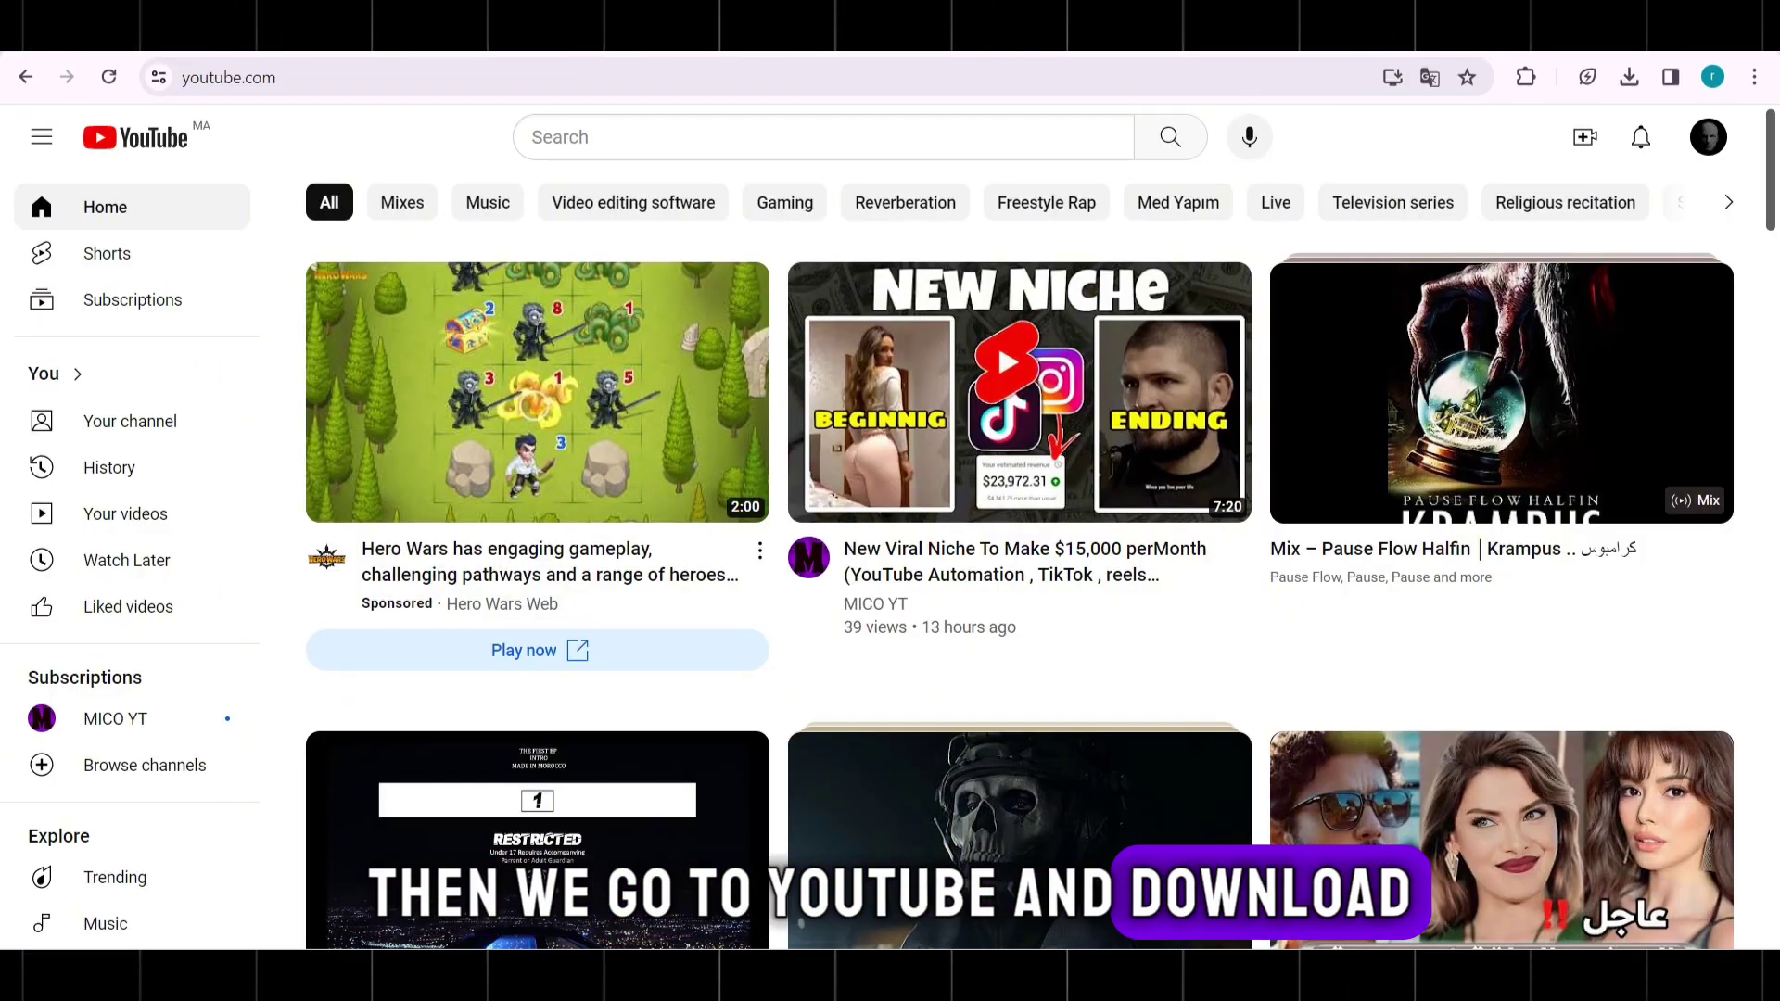
- Search YouTube for "laughing mouth green screen" and browse the results for a mouth animation that suits the character
{"action": "left_click", "coordinate": [804, 137]}
{"action": "type", "text": "laughing "}
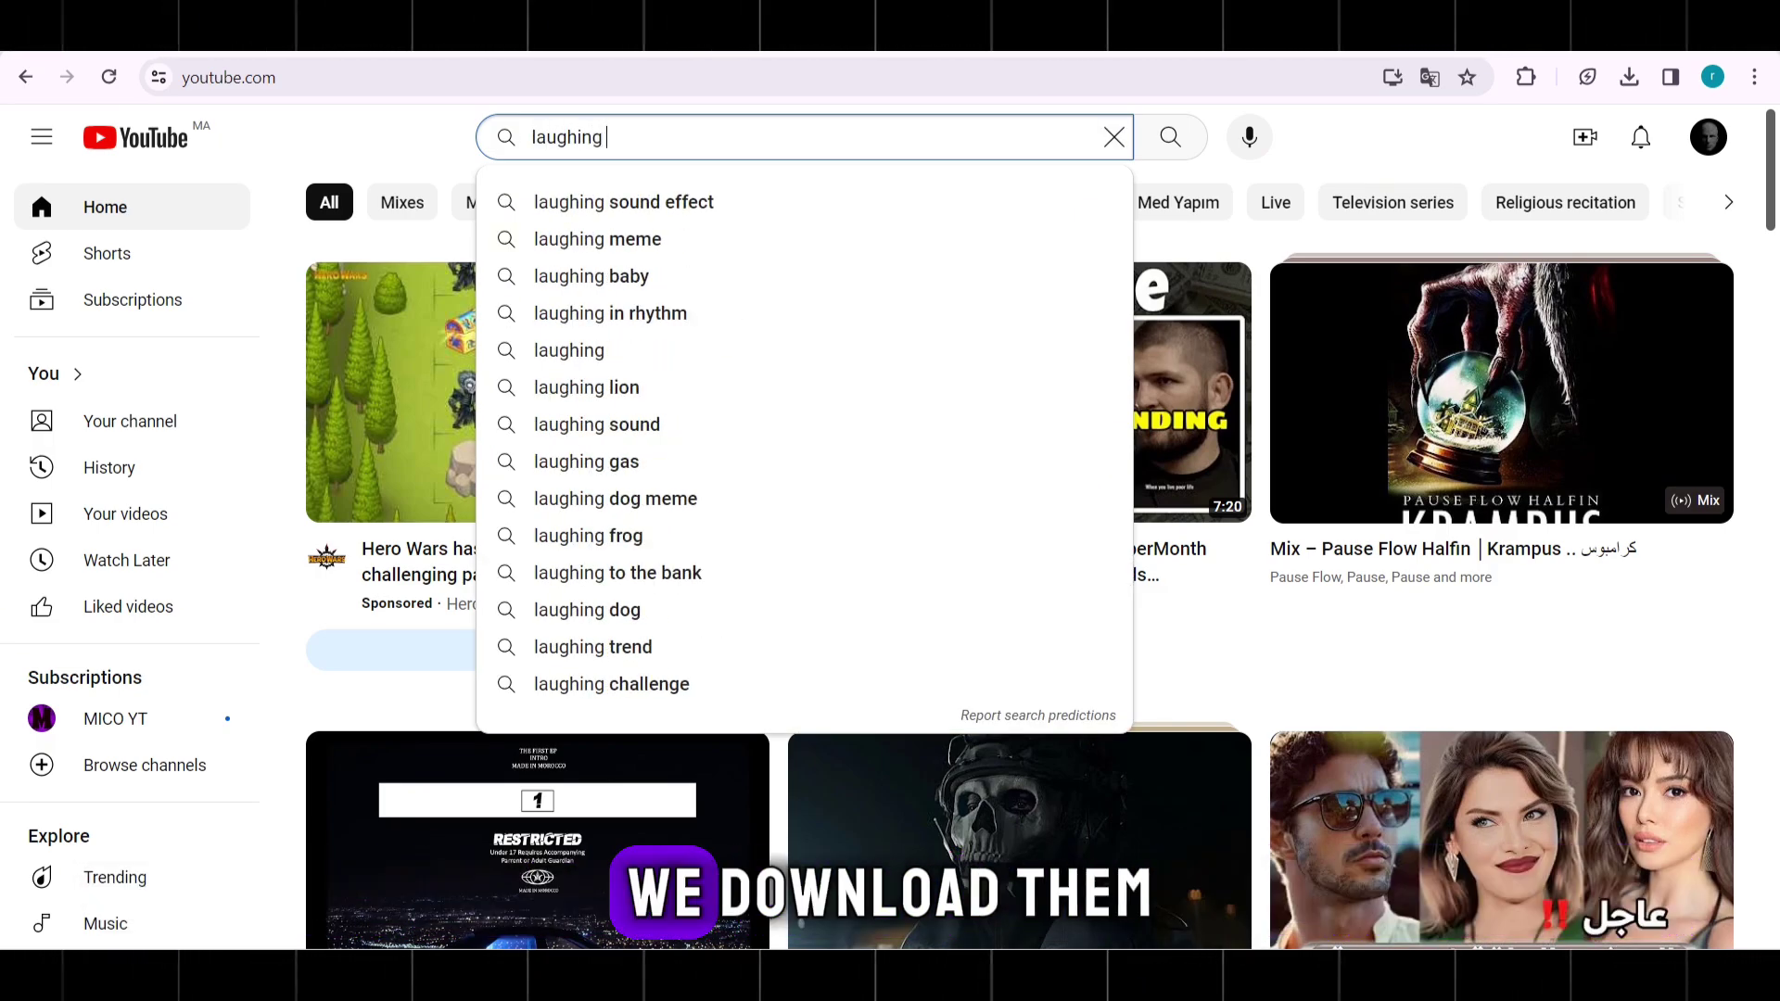
{"action": "type", "text": "mouth g"}
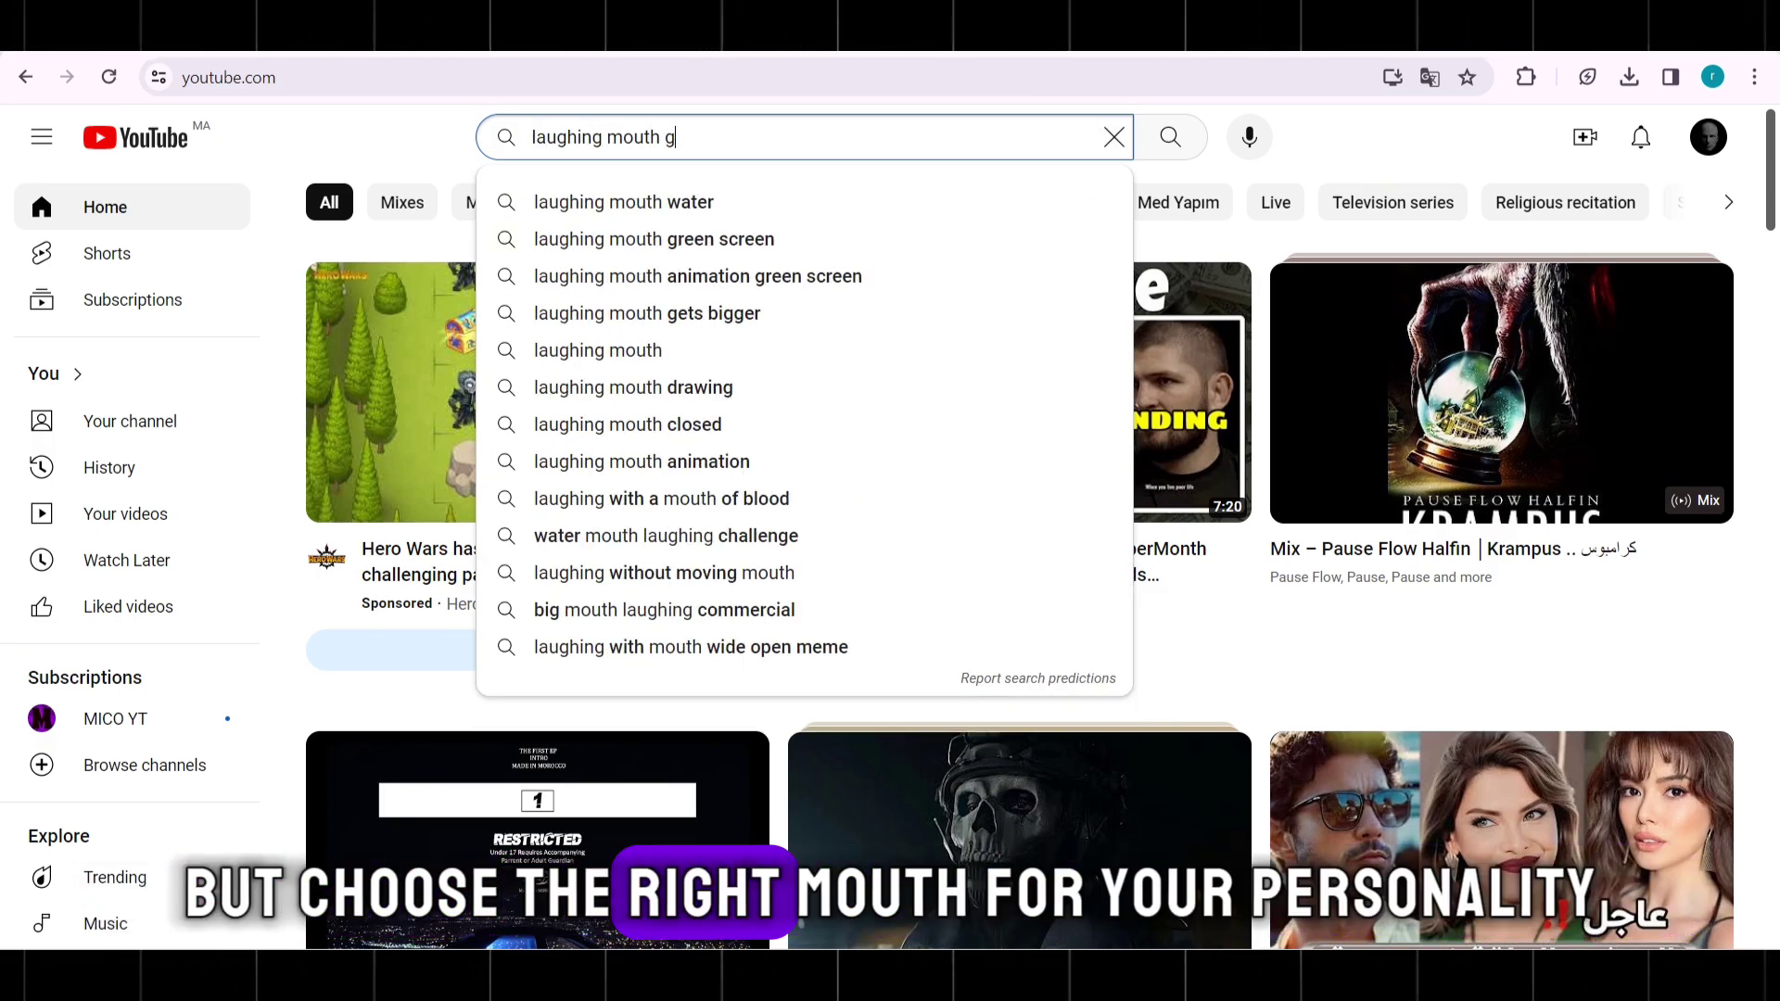
{"action": "type", "text": "reen"}
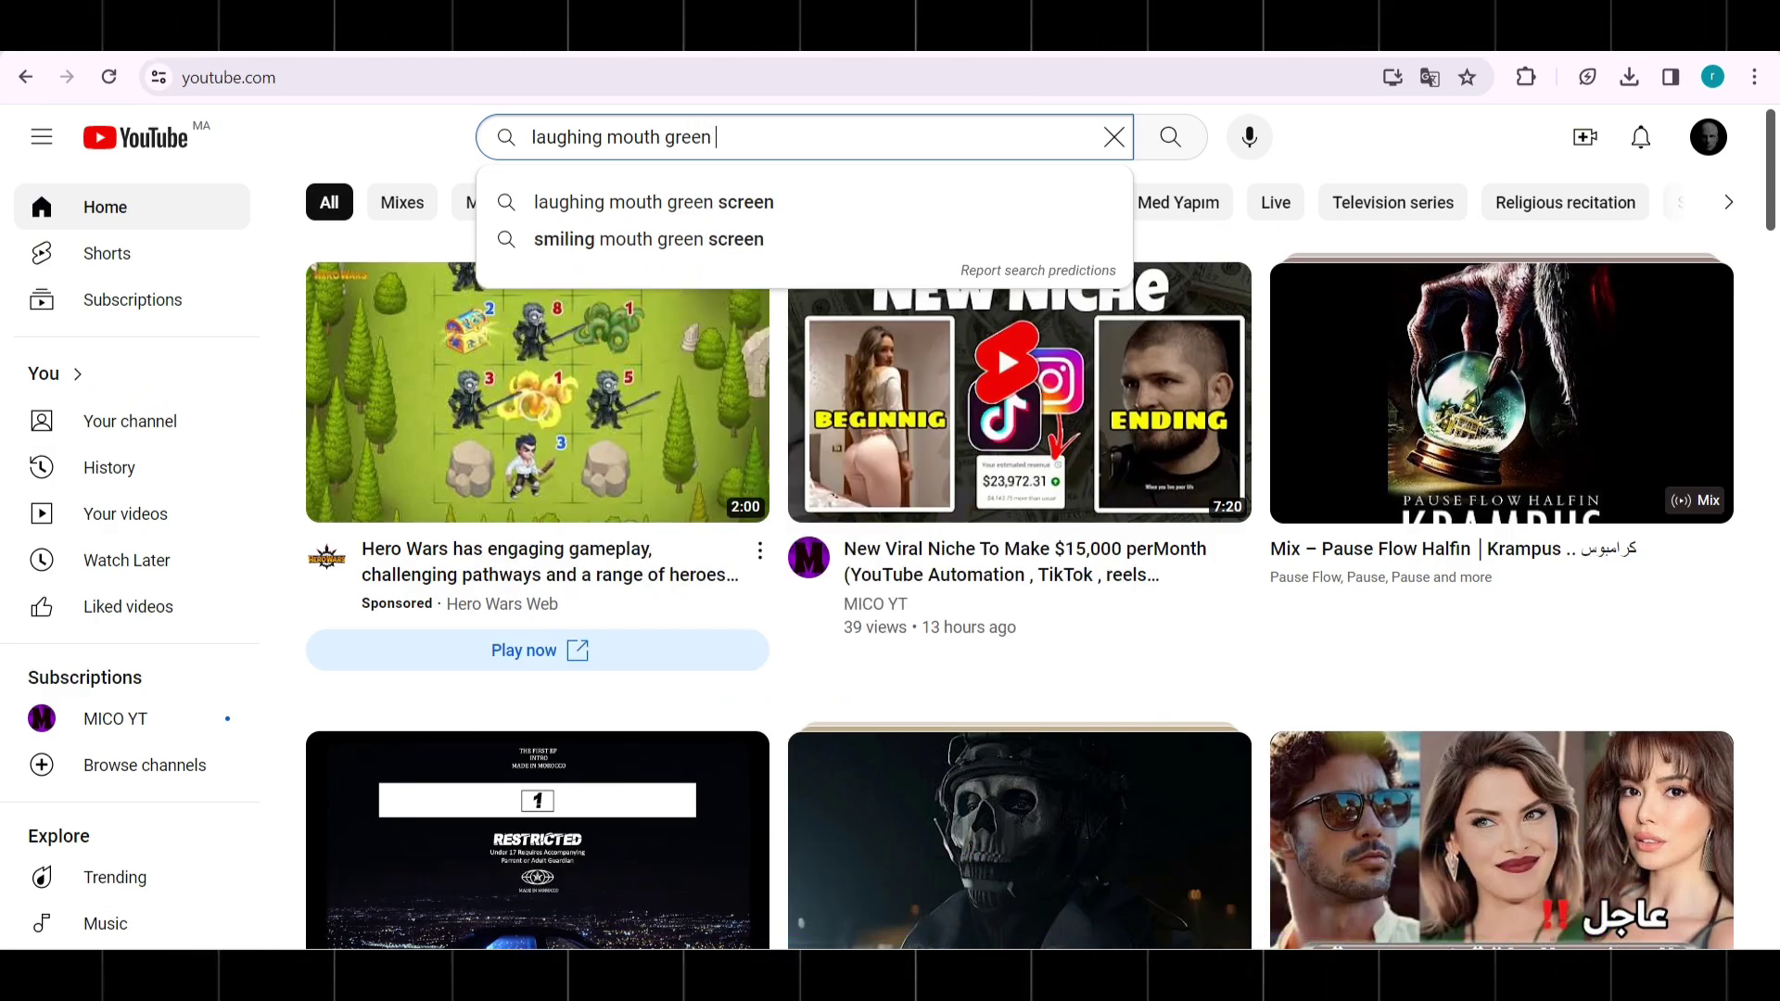
{"action": "left_click", "coordinate": [904, 203]}
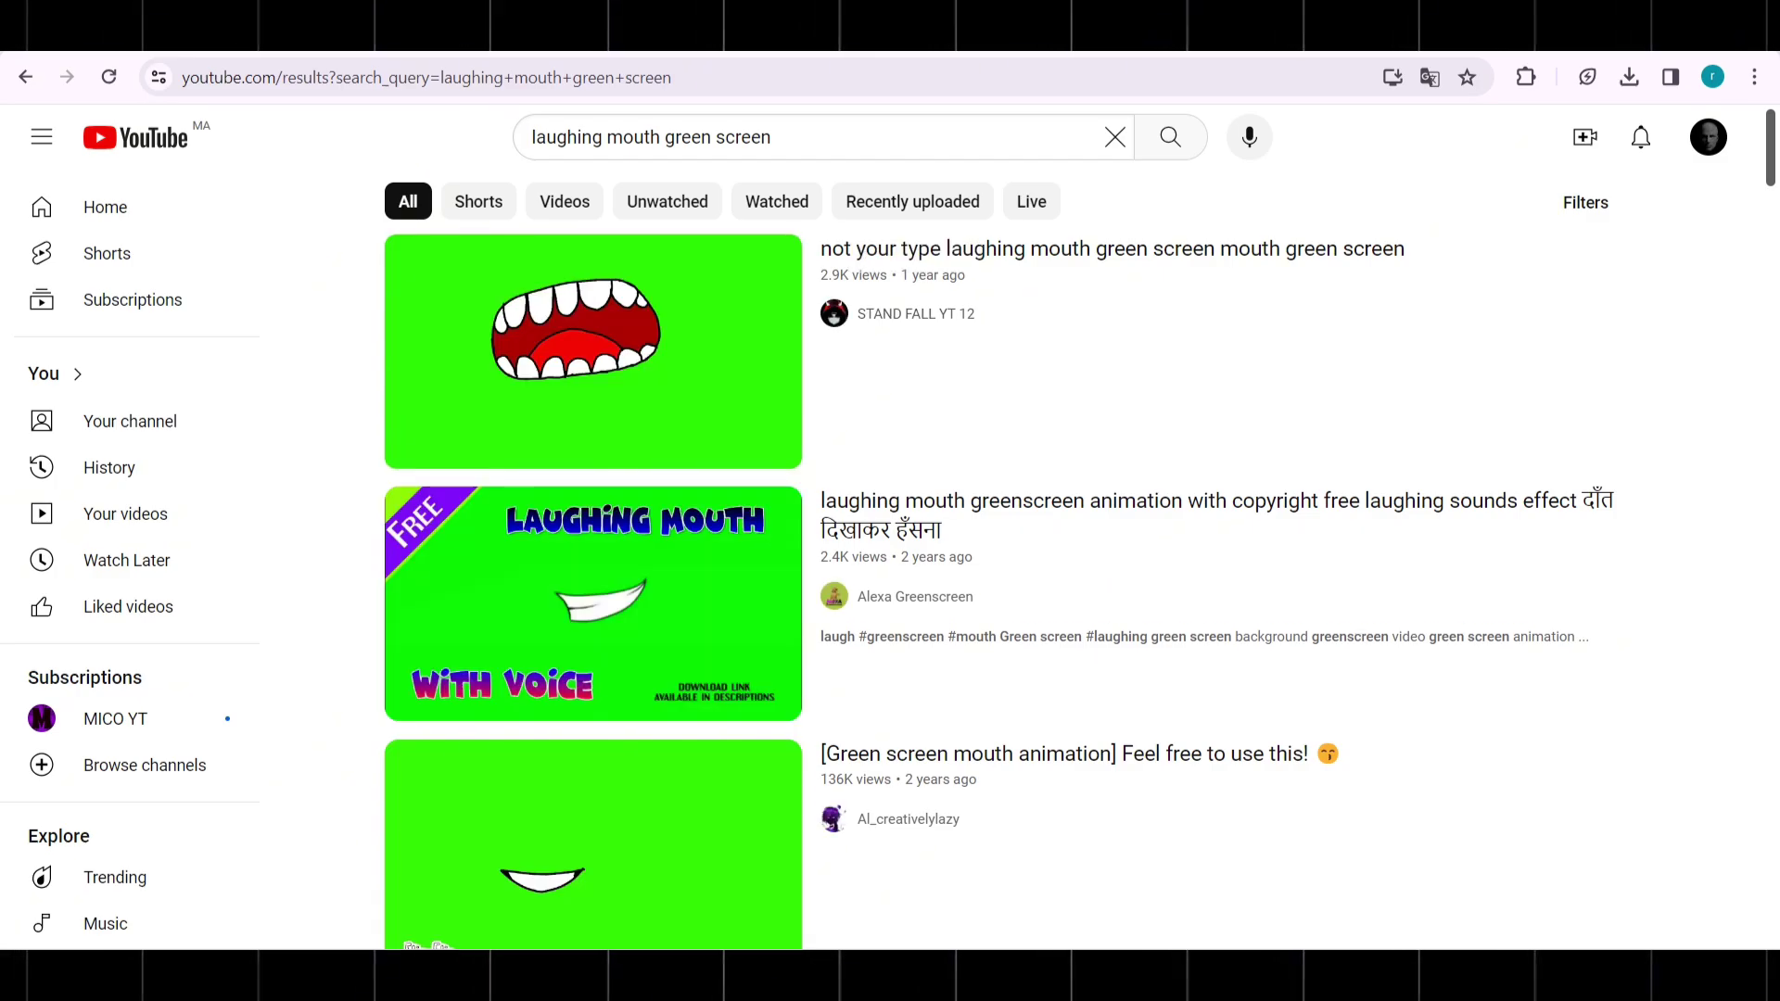
{"action": "scroll", "coordinate": [1052, 556], "scroll_direction": "down", "scroll_amount": 10}
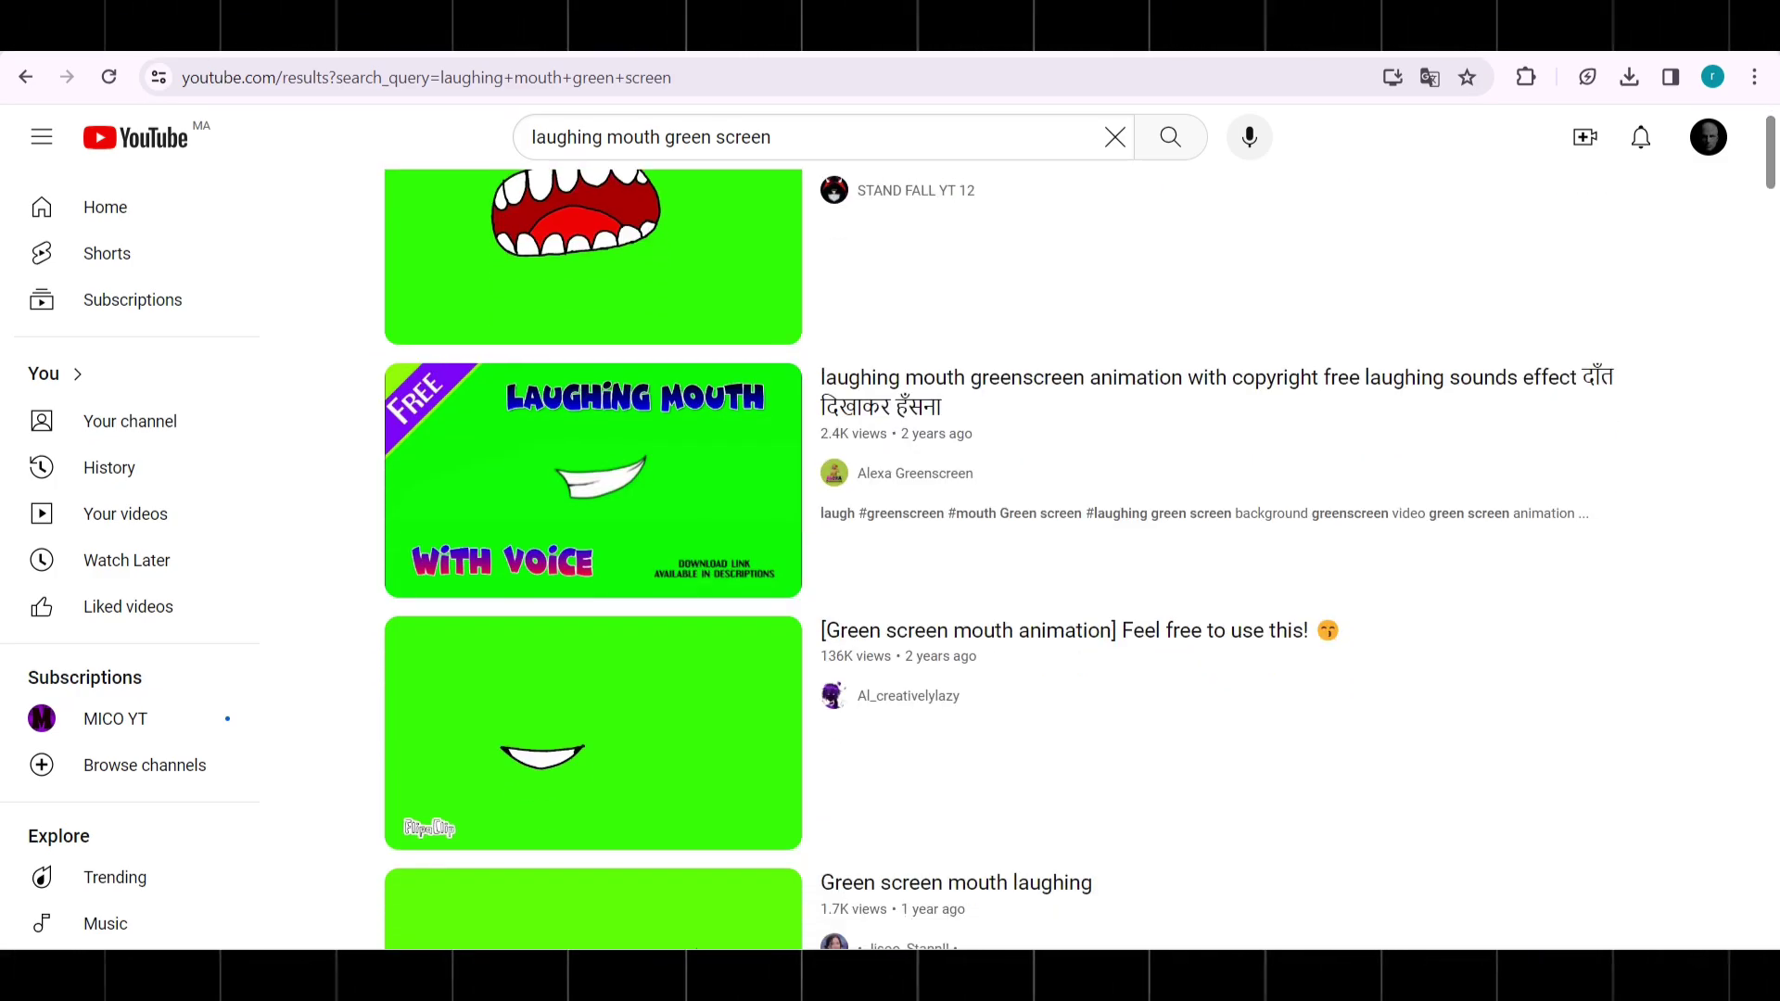
{"action": "scroll", "coordinate": [1052, 556], "scroll_direction": "down", "scroll_amount": 2}
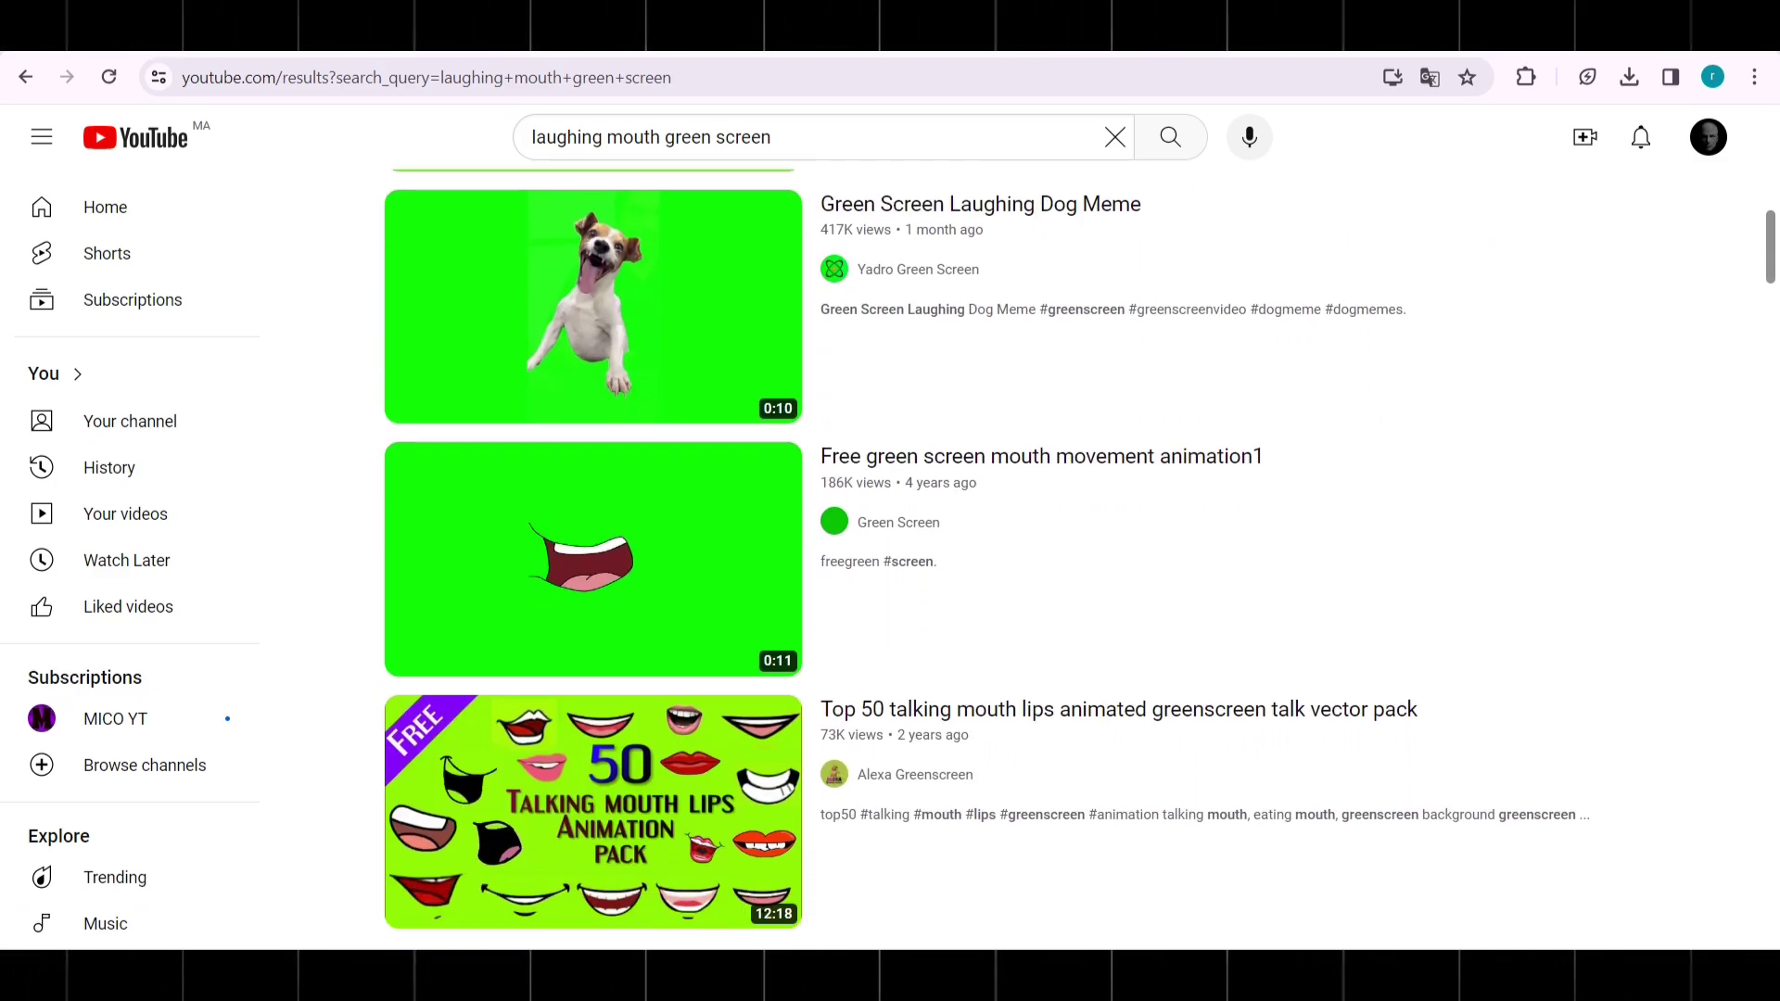
{"action": "scroll", "coordinate": [1052, 556], "scroll_direction": "up", "scroll_amount": 12}
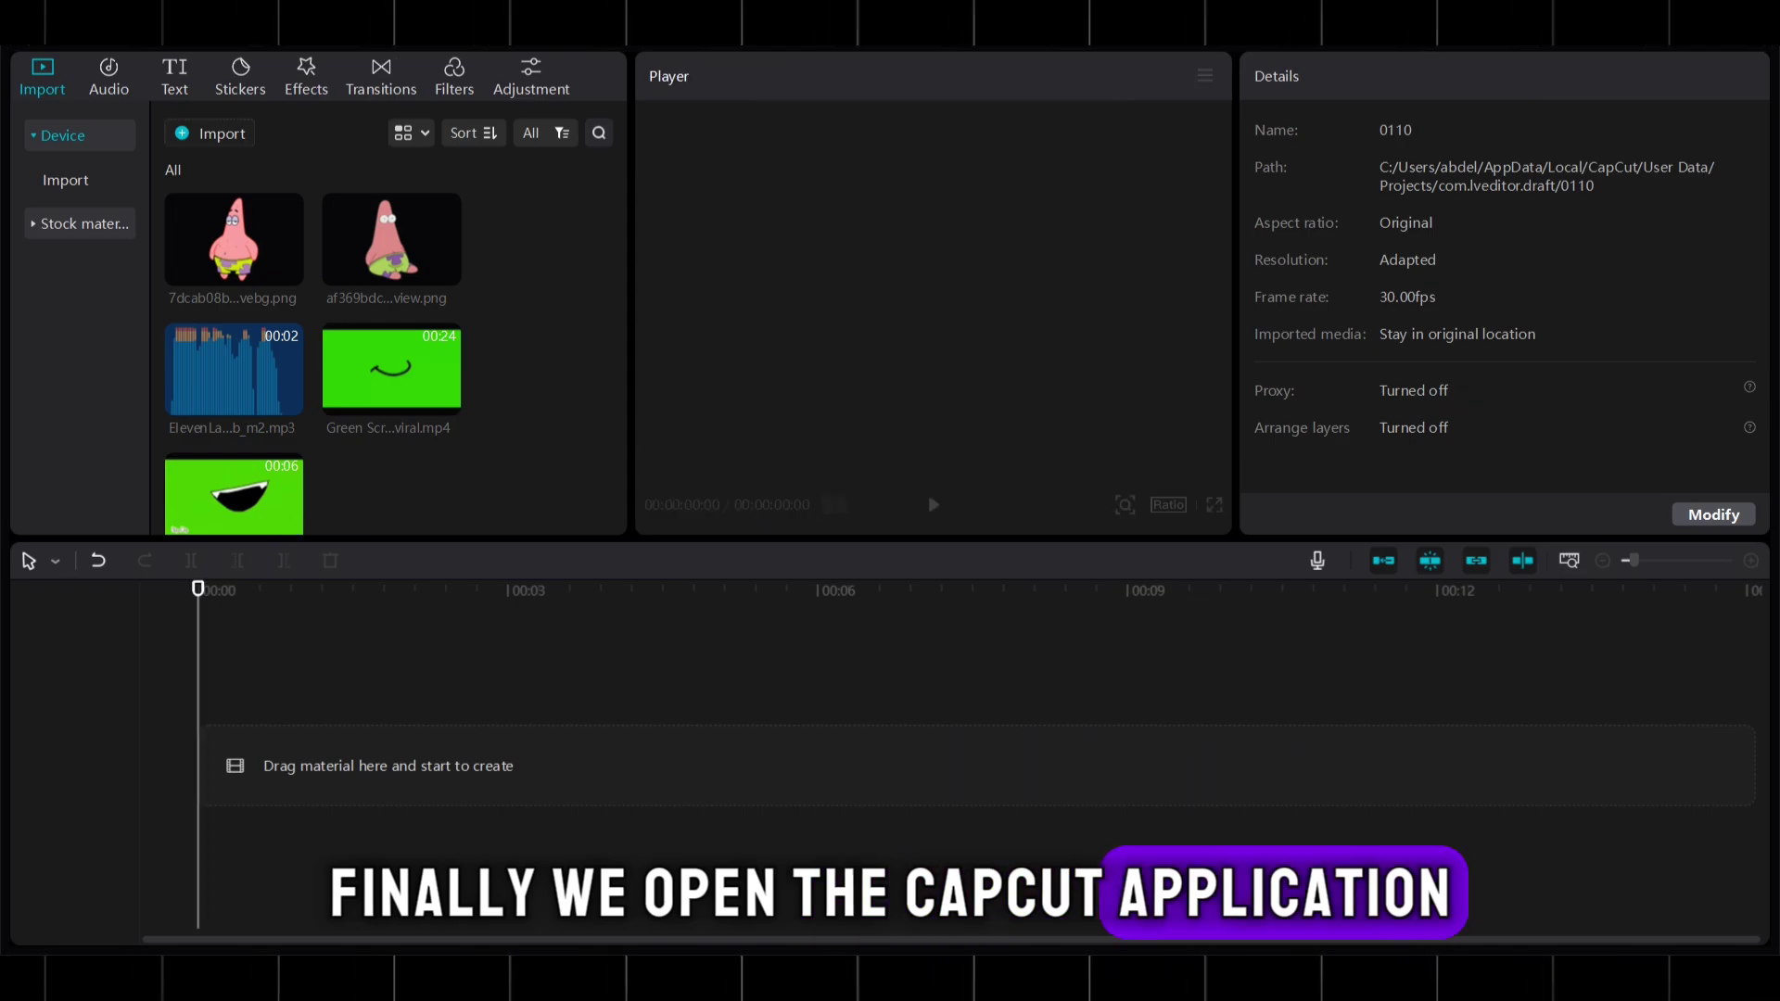
- In CapCut, add the standing Patrick image to the timeline and place the laughing-mouth green screen video on a track above it
{"action": "left_click", "coordinate": [287, 270]}
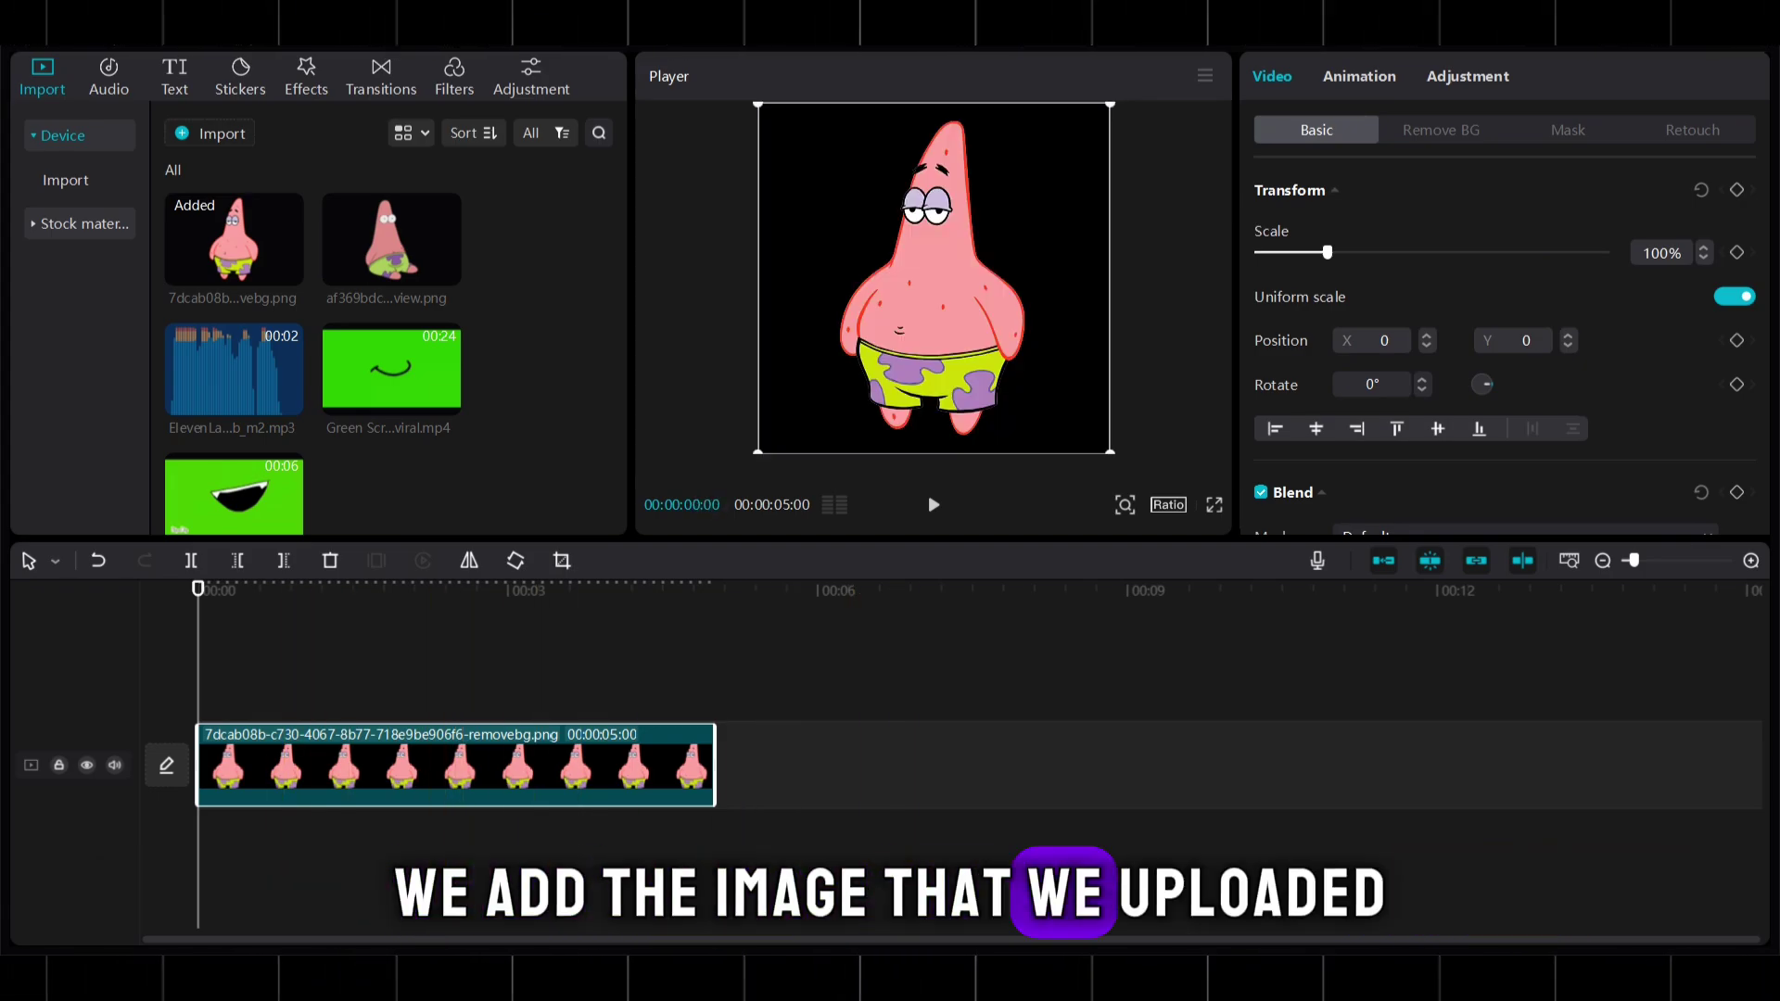
{"action": "mouse_move", "coordinate": [273, 500]}
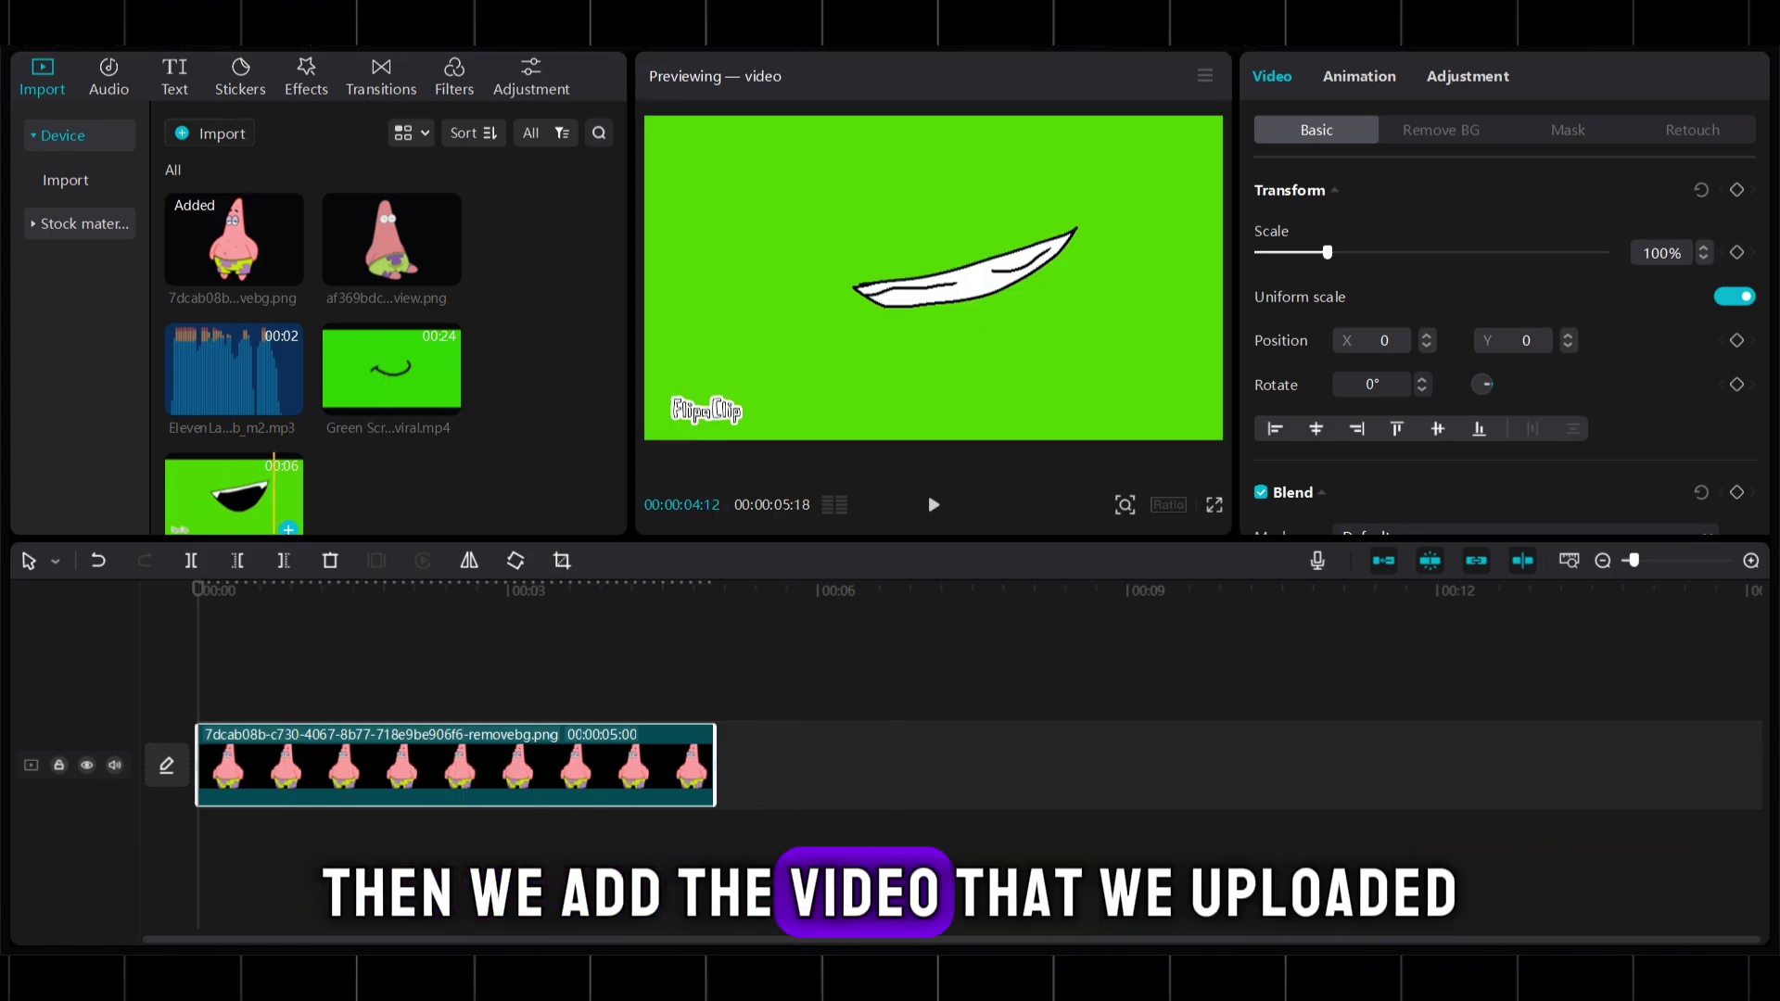
{"action": "mouse_move", "coordinate": [391, 370]}
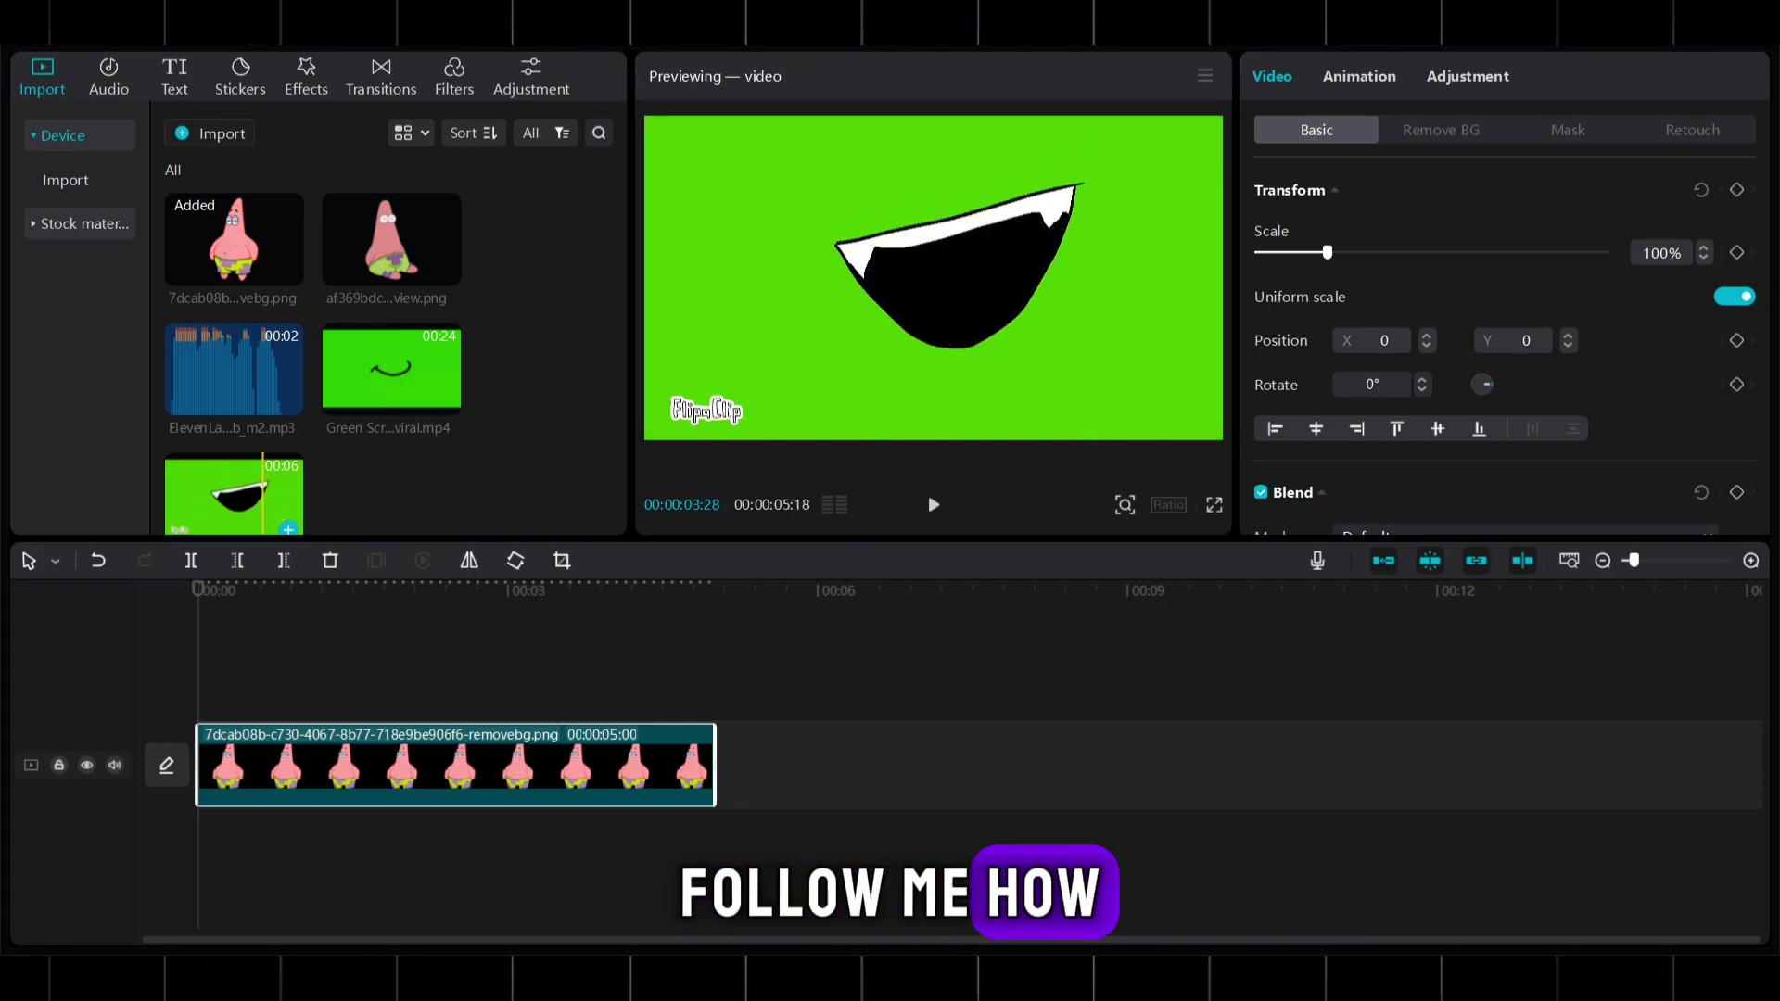
{"action": "left_click_drag", "start_coordinate": [264, 500], "coordinate": [207, 842]}
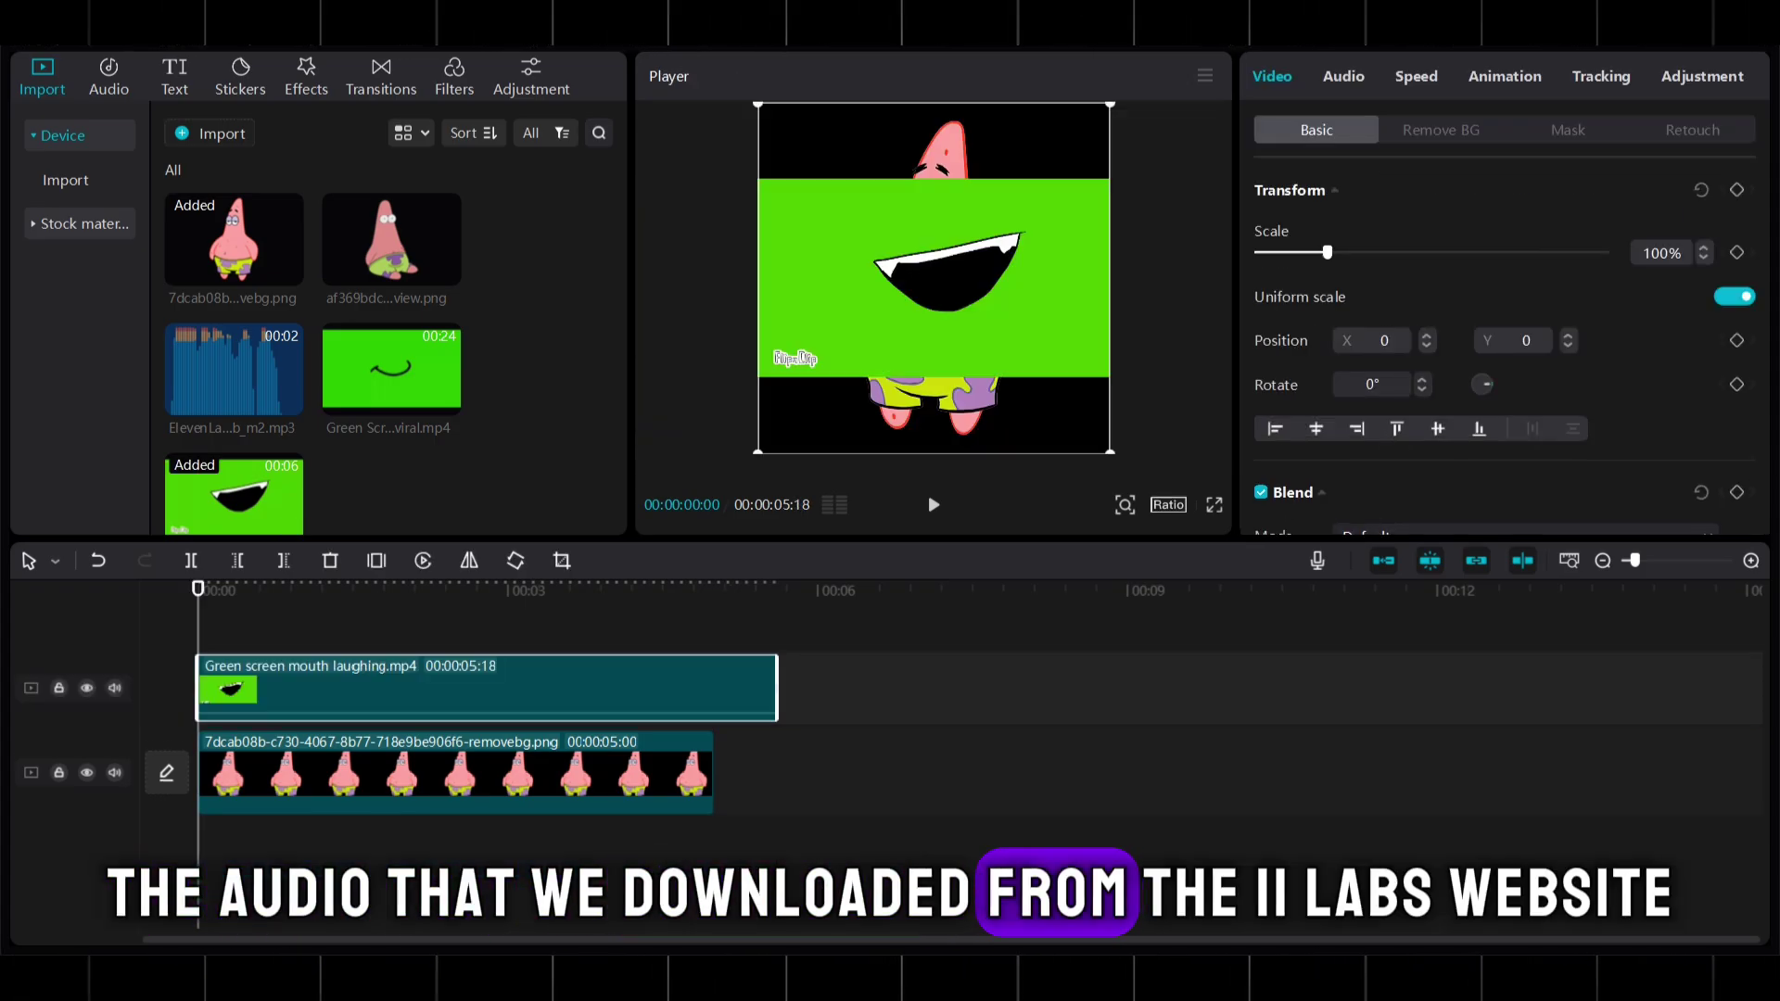
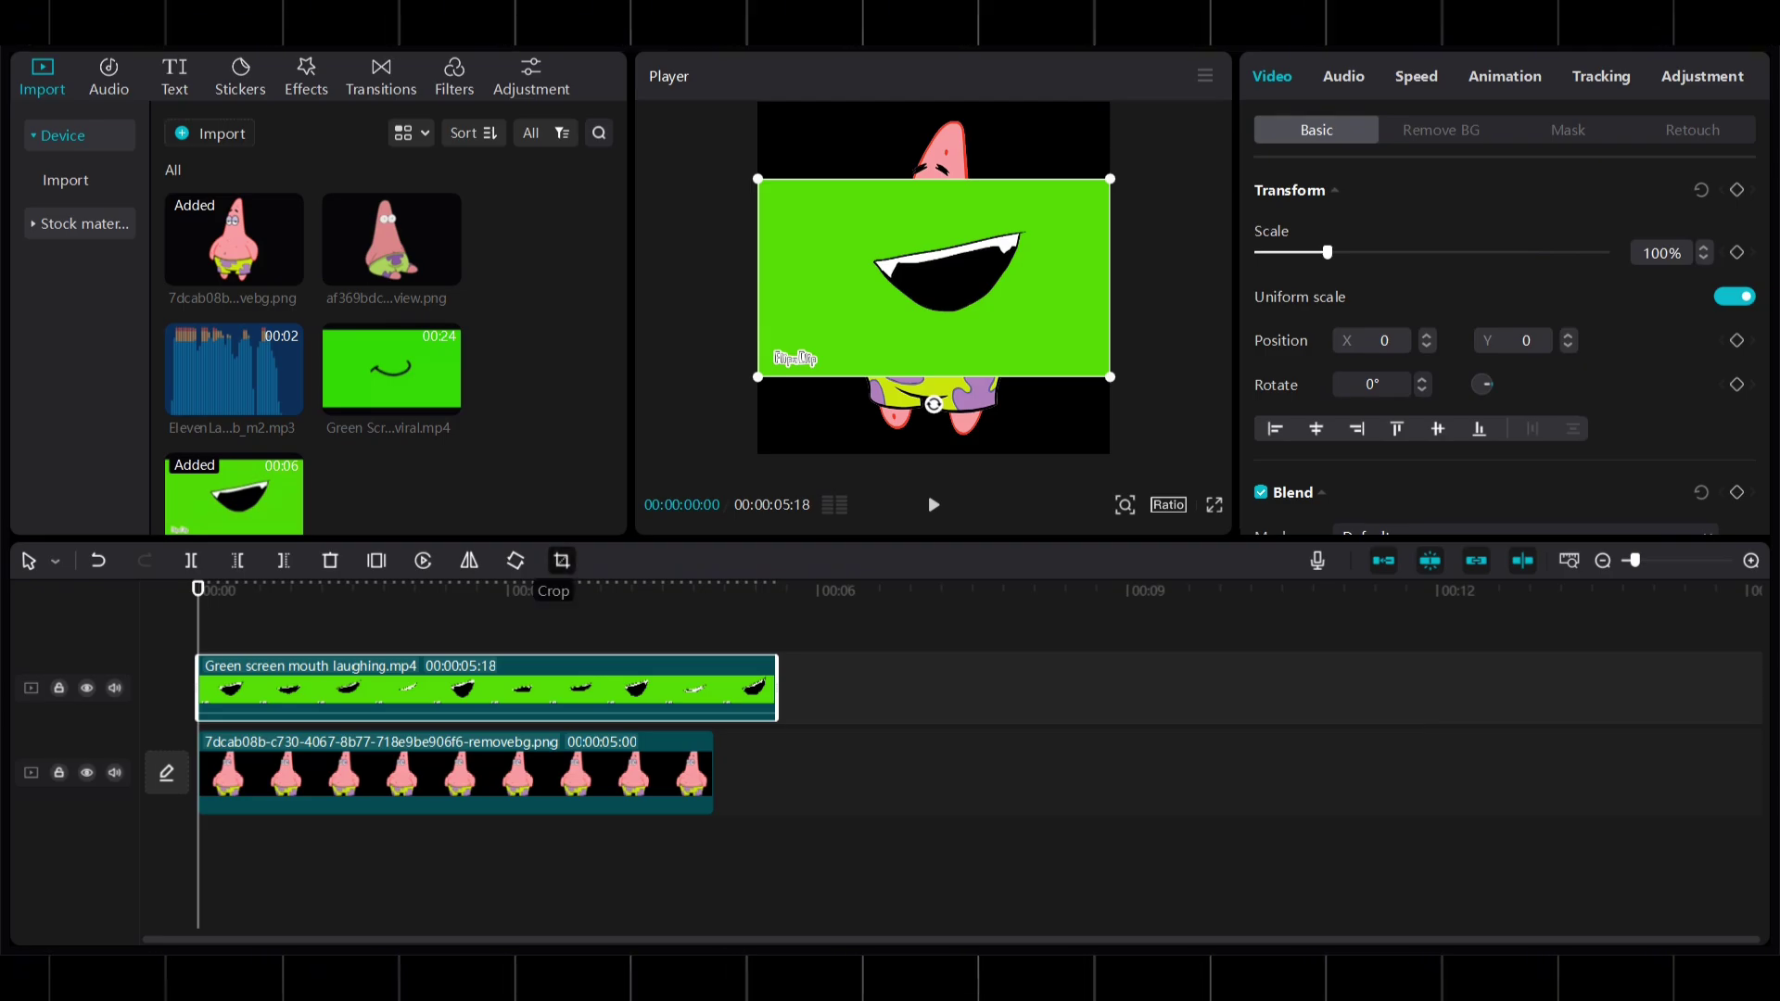
- Crop both sides of the laughing-mouth video close to the mouth, cutting away the FlipaClip watermark
{"action": "left_click", "coordinate": [562, 560]}
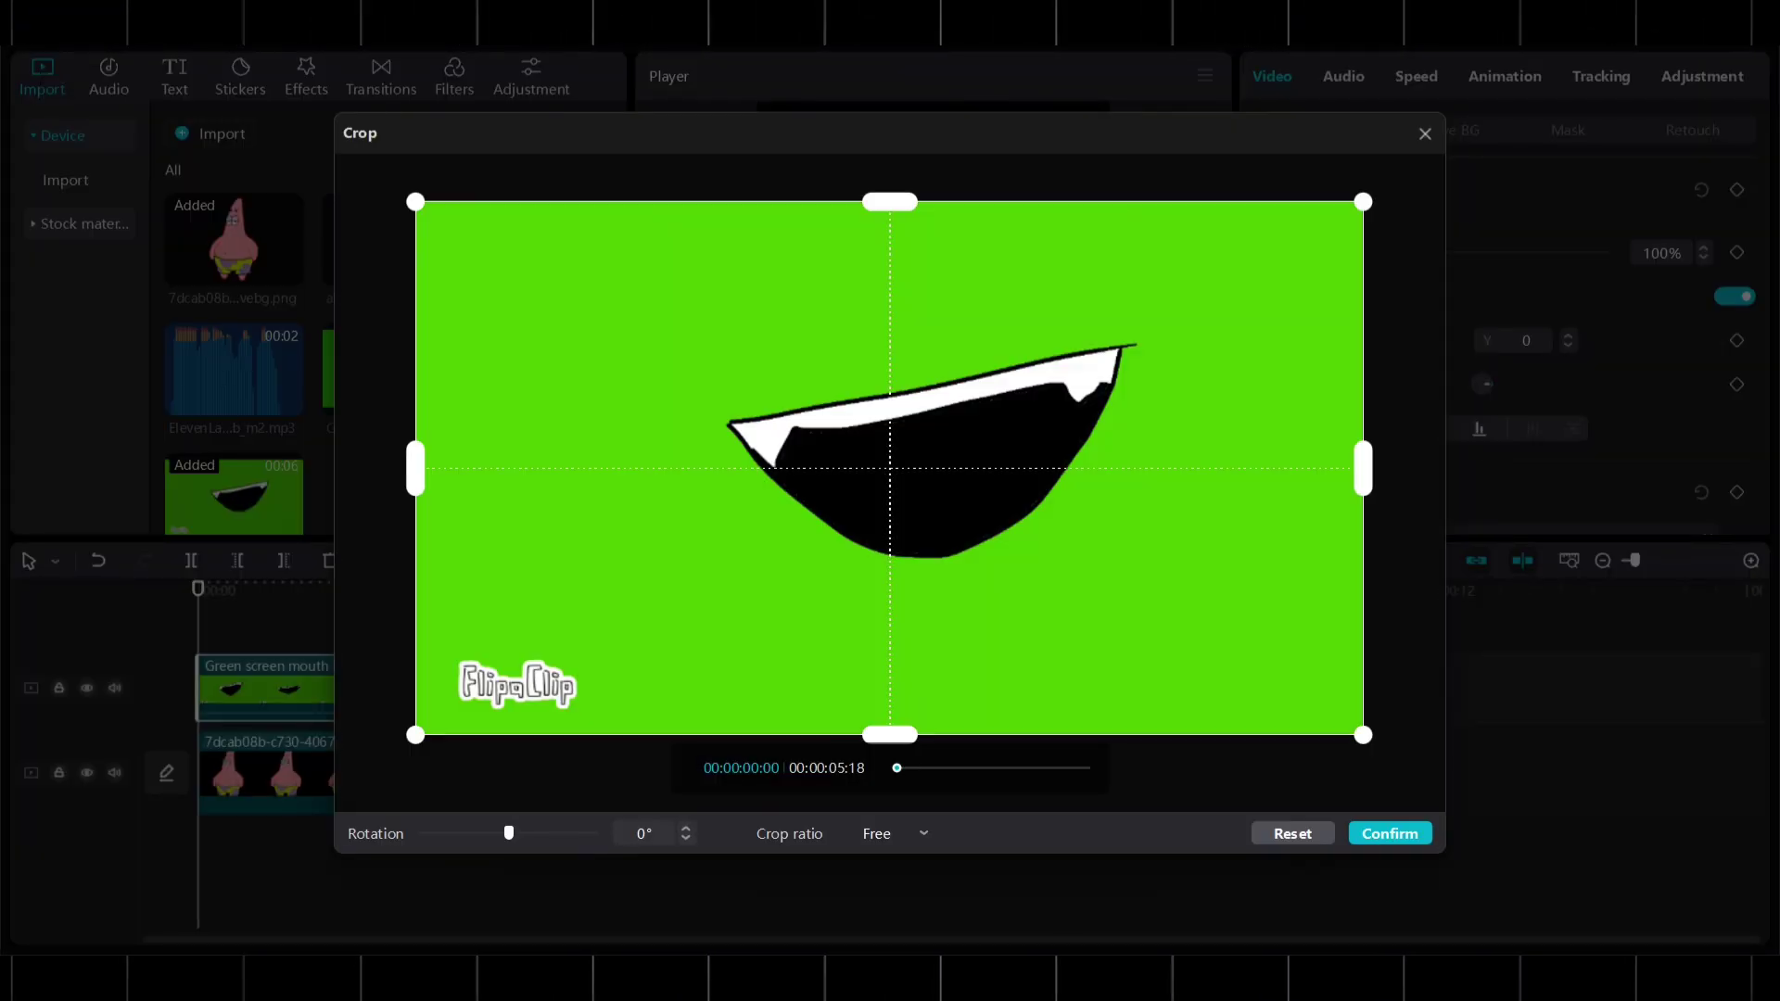
{"action": "left_click_drag", "start_coordinate": [416, 468], "coordinate": [615, 468]}
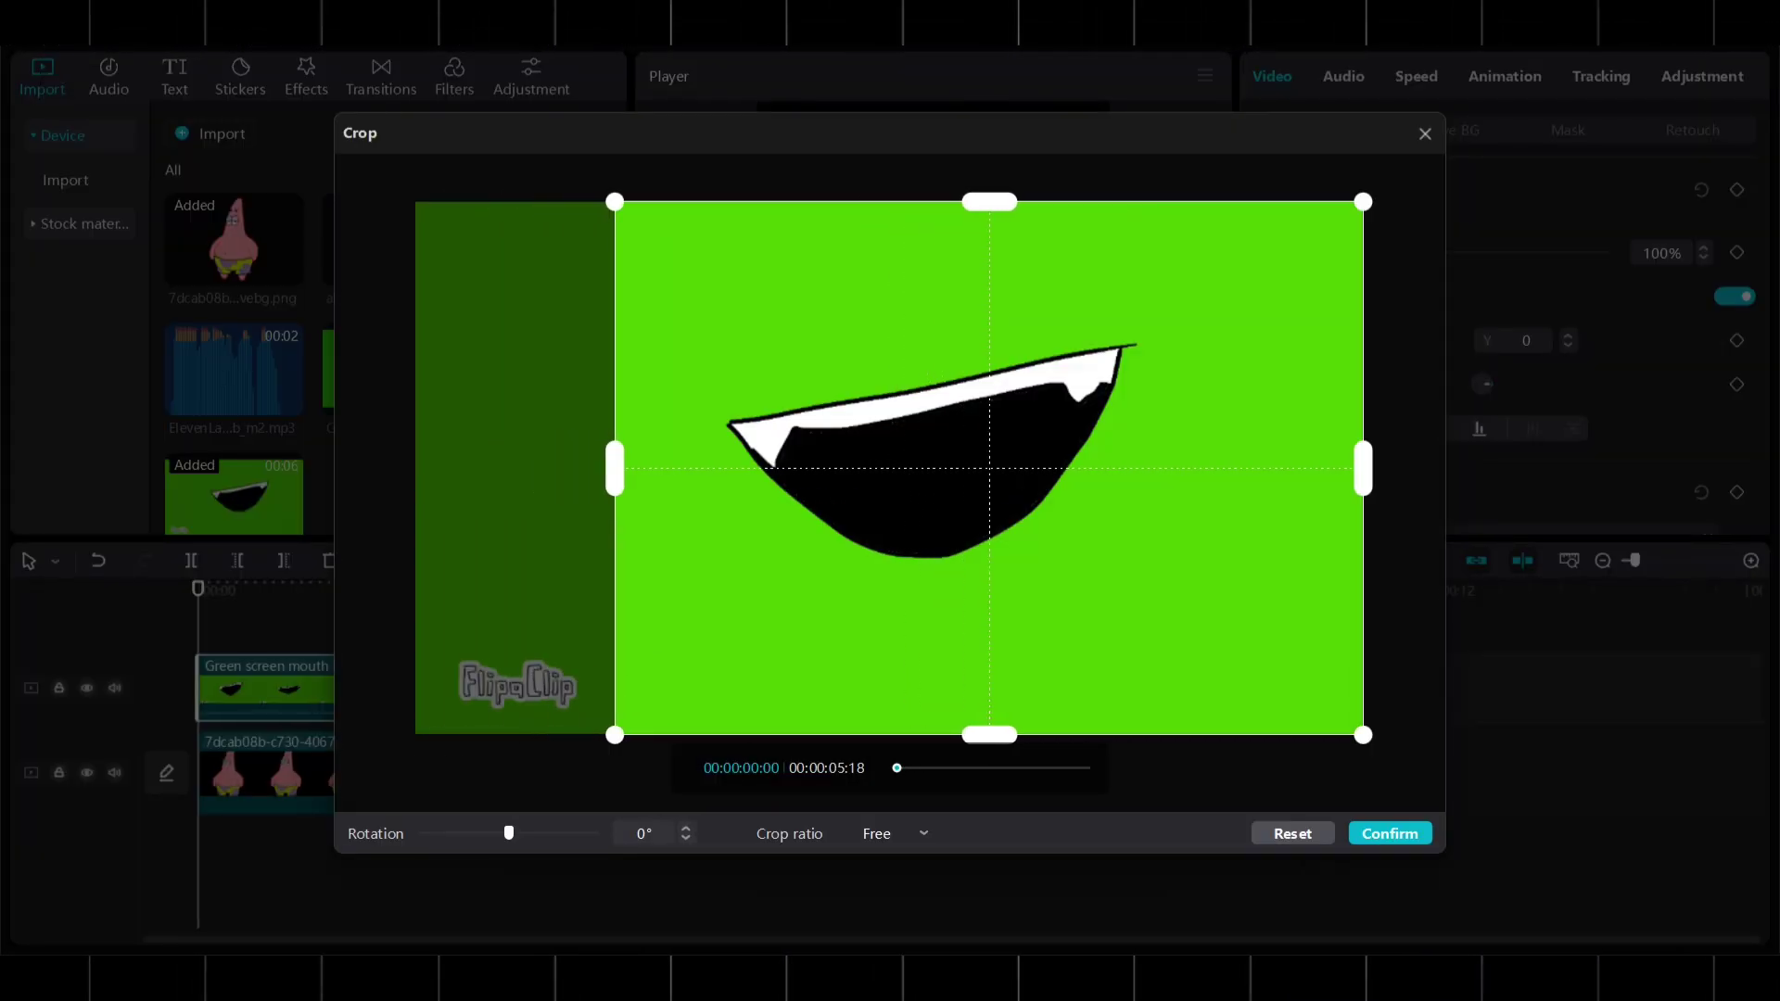
{"action": "left_click_drag", "start_coordinate": [1363, 468], "coordinate": [1195, 468]}
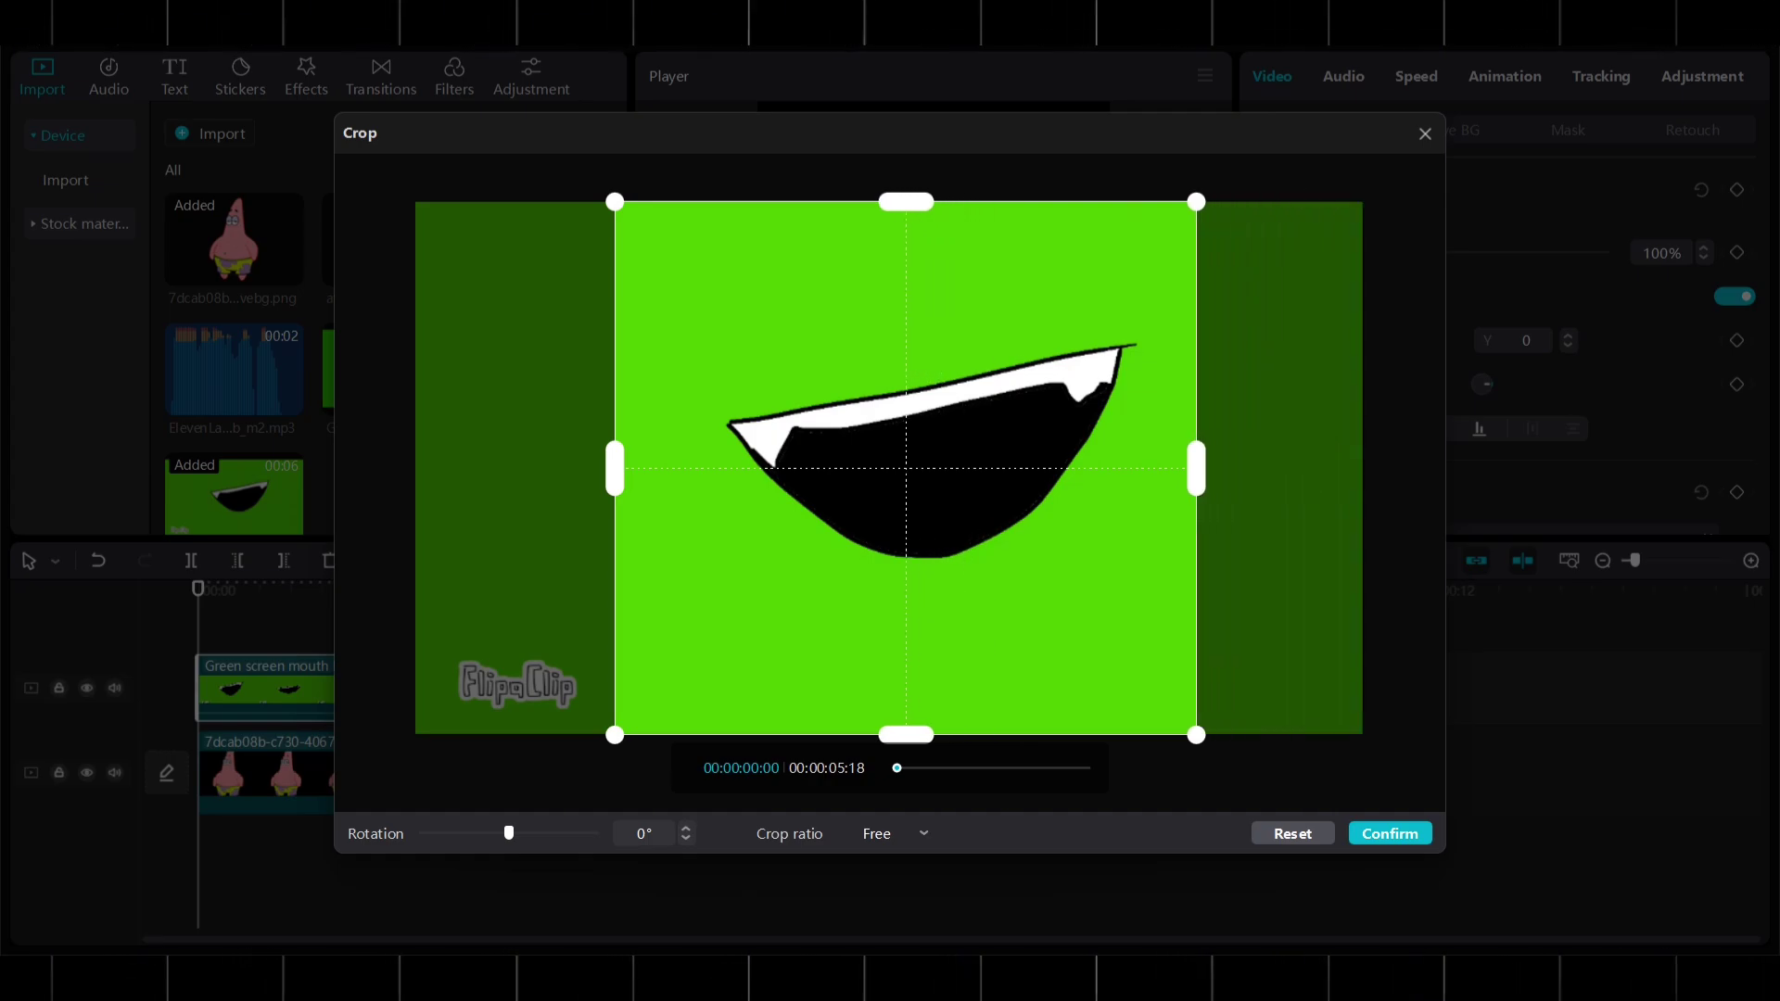
{"action": "left_click", "coordinate": [1389, 834]}
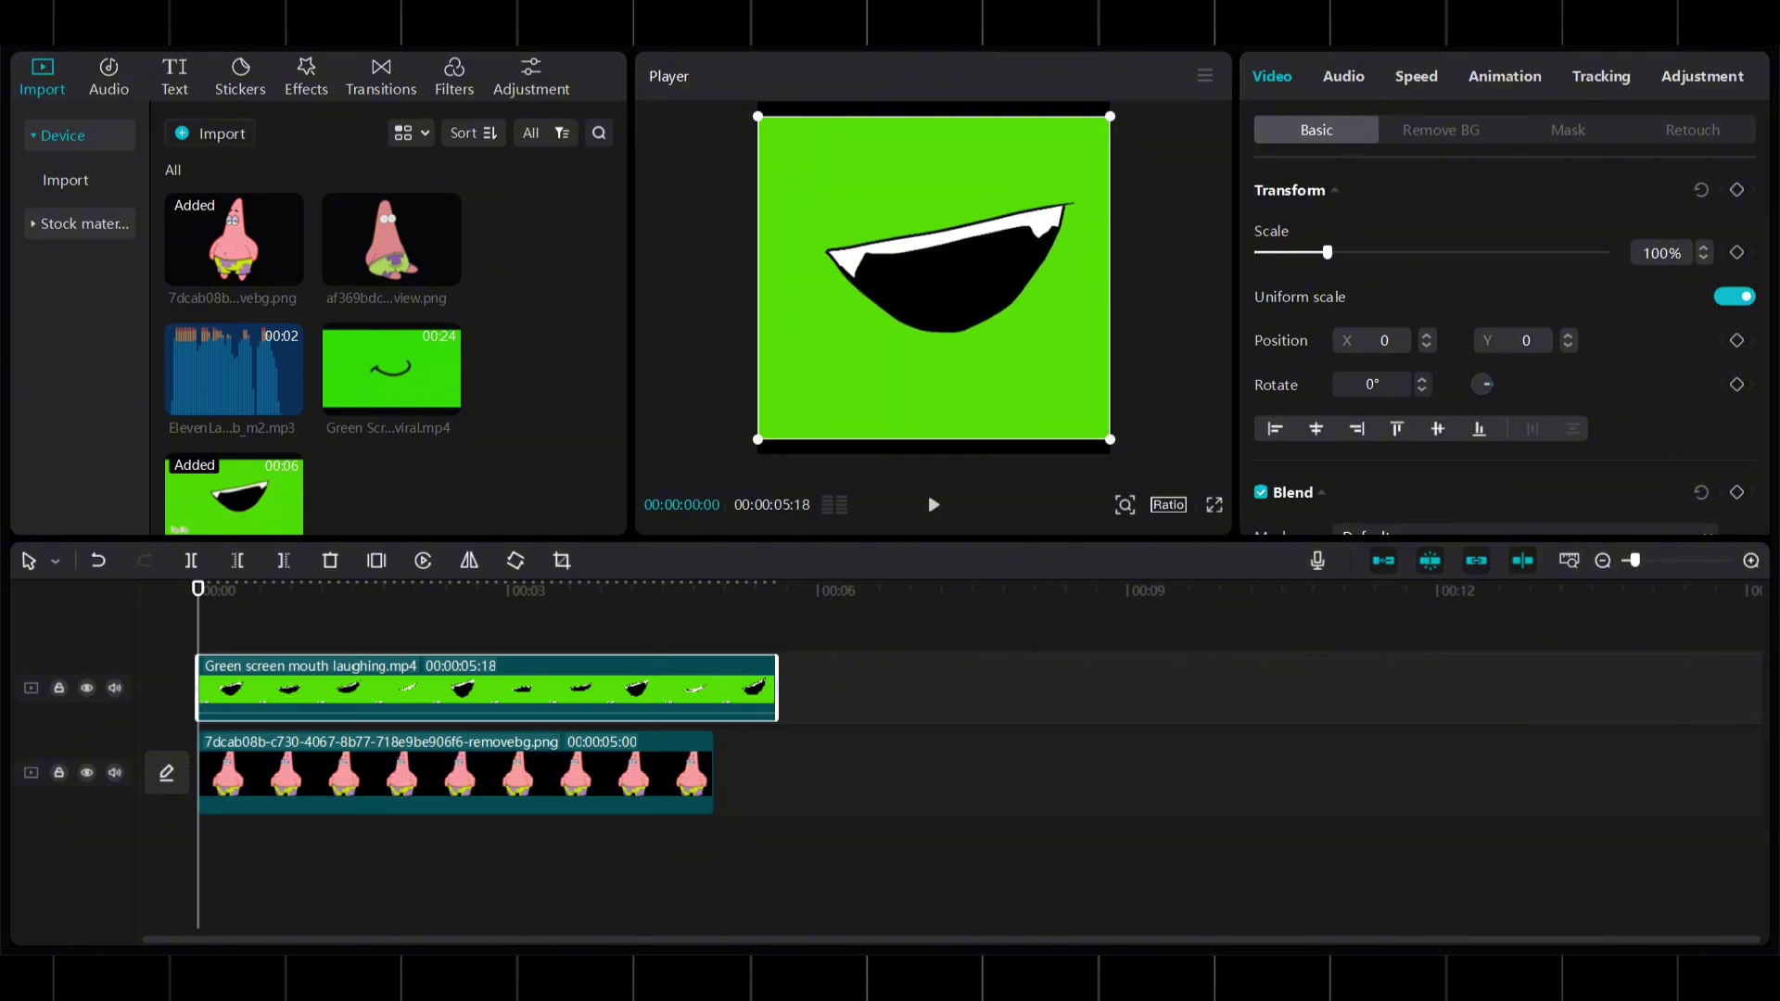
- Remove the mouth video's green background with Chroma key, picking the green and using Intensity 9 and Shadow 32
{"action": "left_click", "coordinate": [1441, 130]}
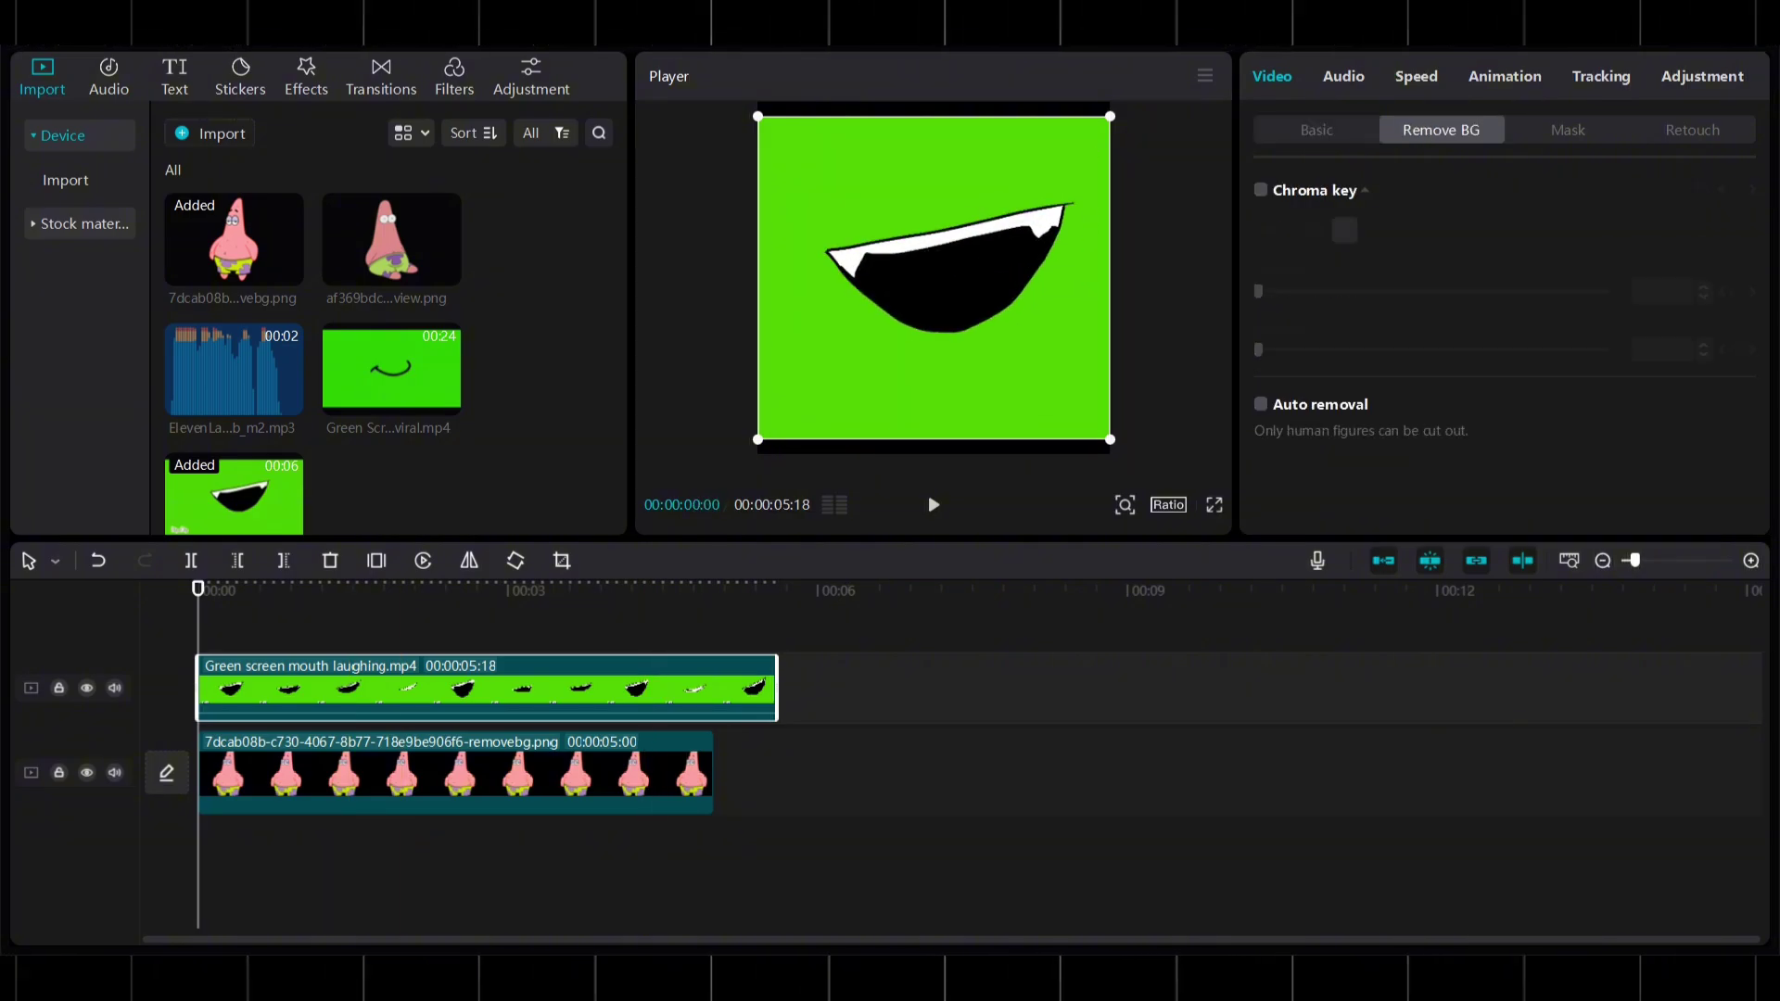
{"action": "left_click", "coordinate": [1260, 189]}
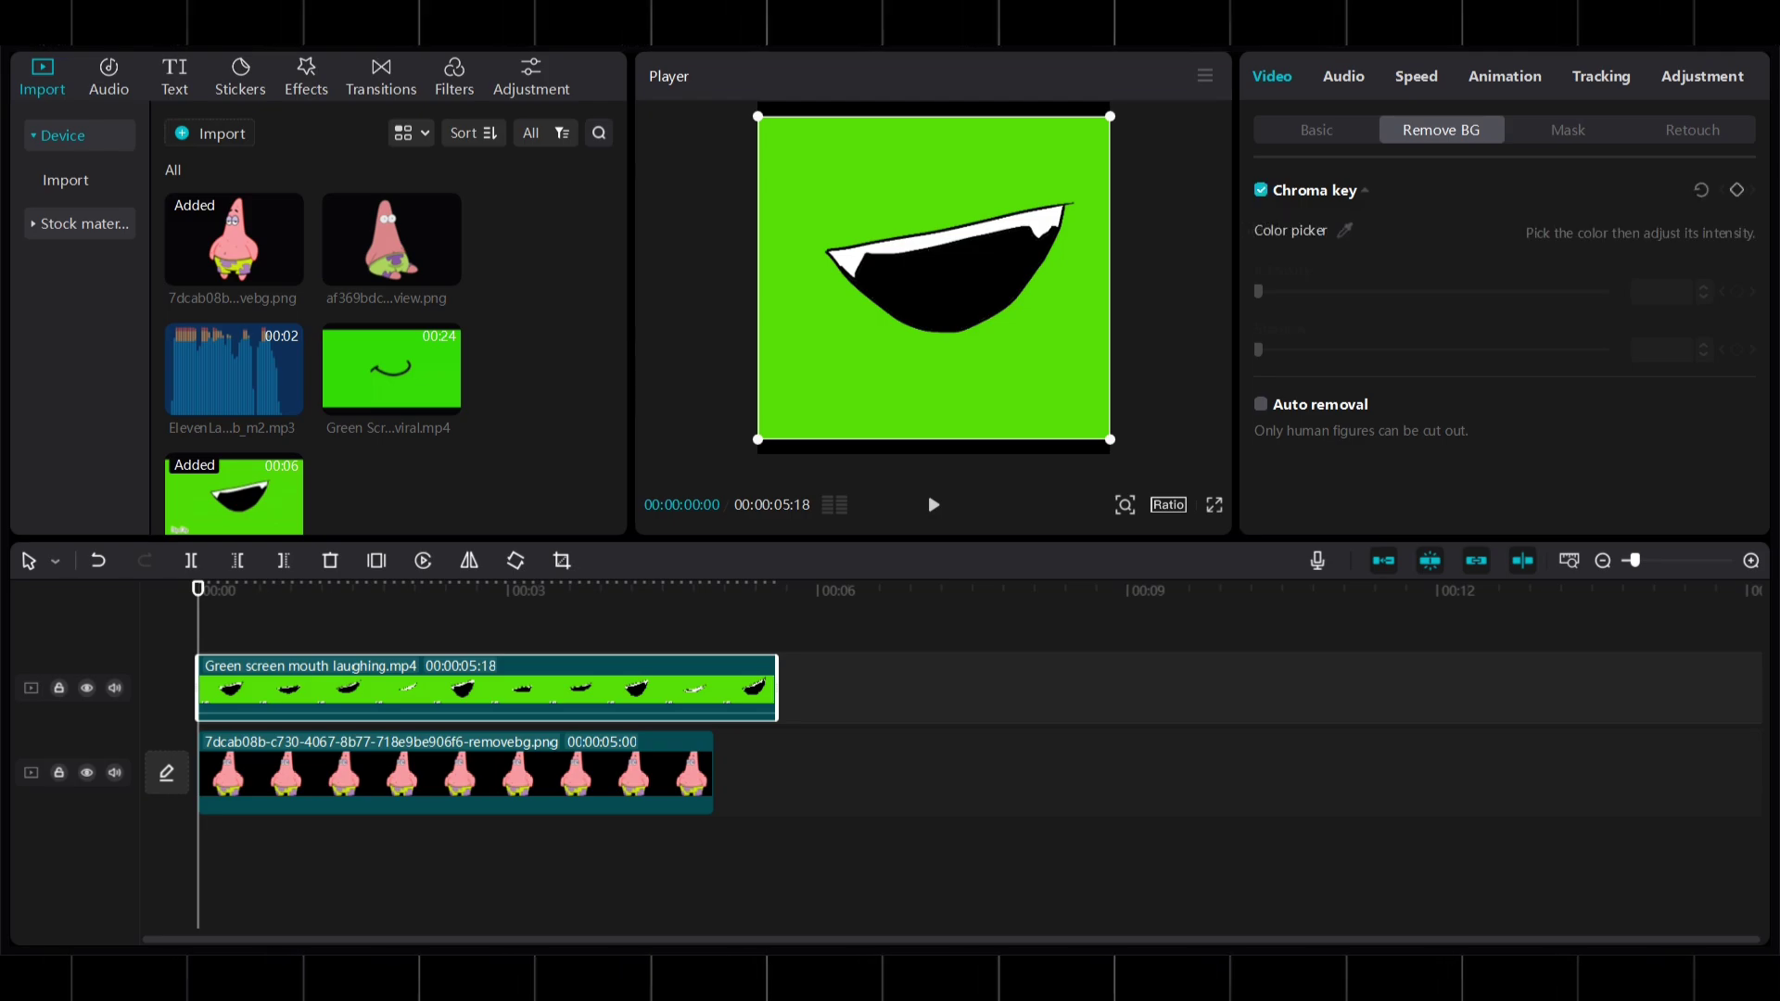
{"action": "left_click", "coordinate": [1076, 153]}
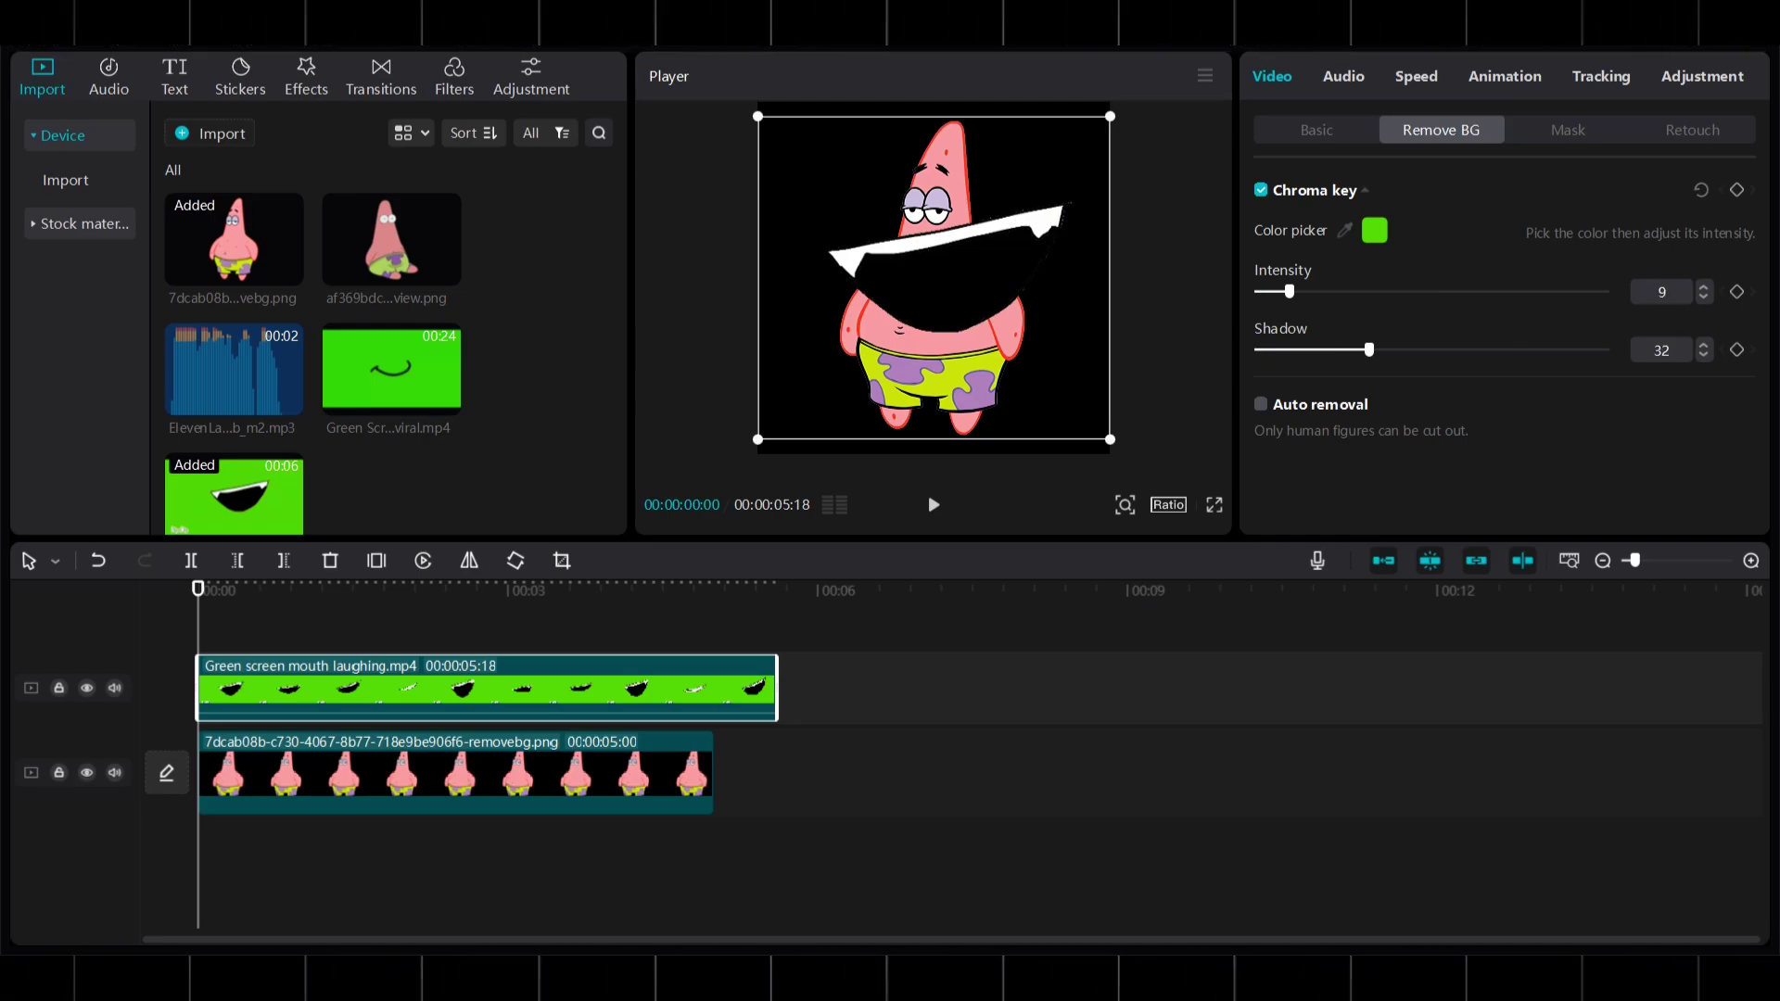
- Shrink the mouth overlay, position it on Patrick's face below the eyes, and rotate it slightly to fit
{"action": "left_click_drag", "start_coordinate": [1120, 439], "coordinate": [958, 280]}
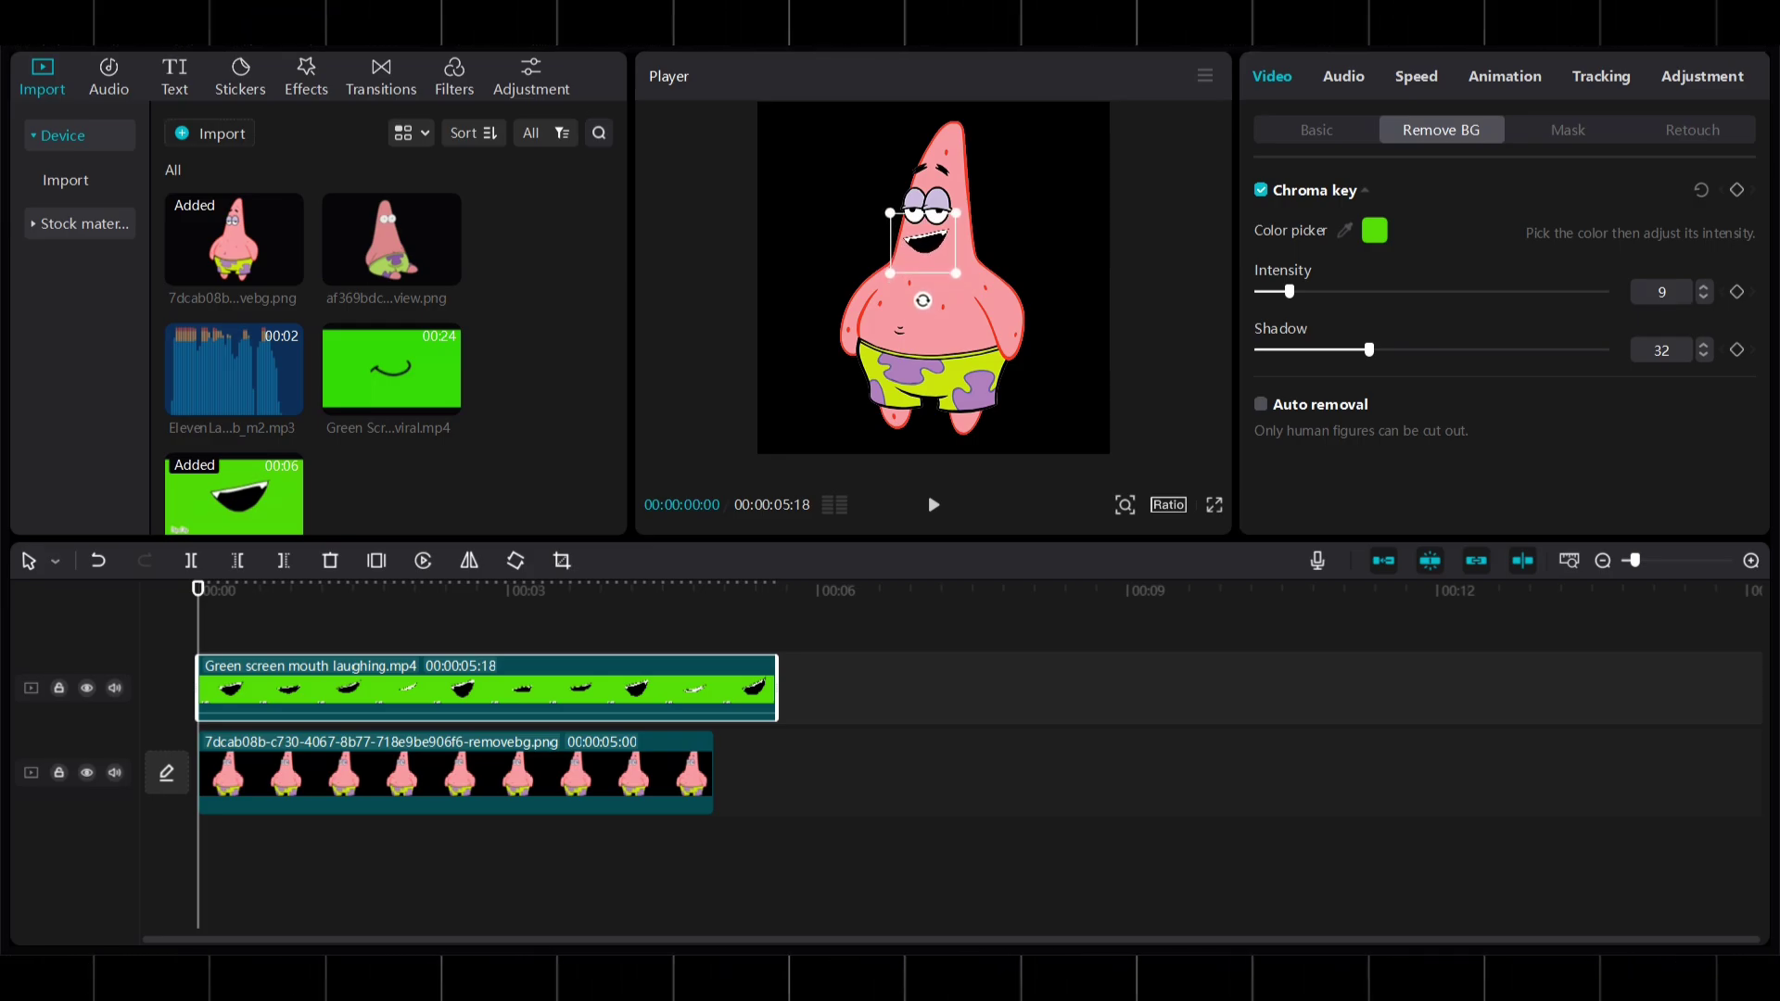
{"action": "left_click_drag", "start_coordinate": [923, 300], "coordinate": [905, 298]}
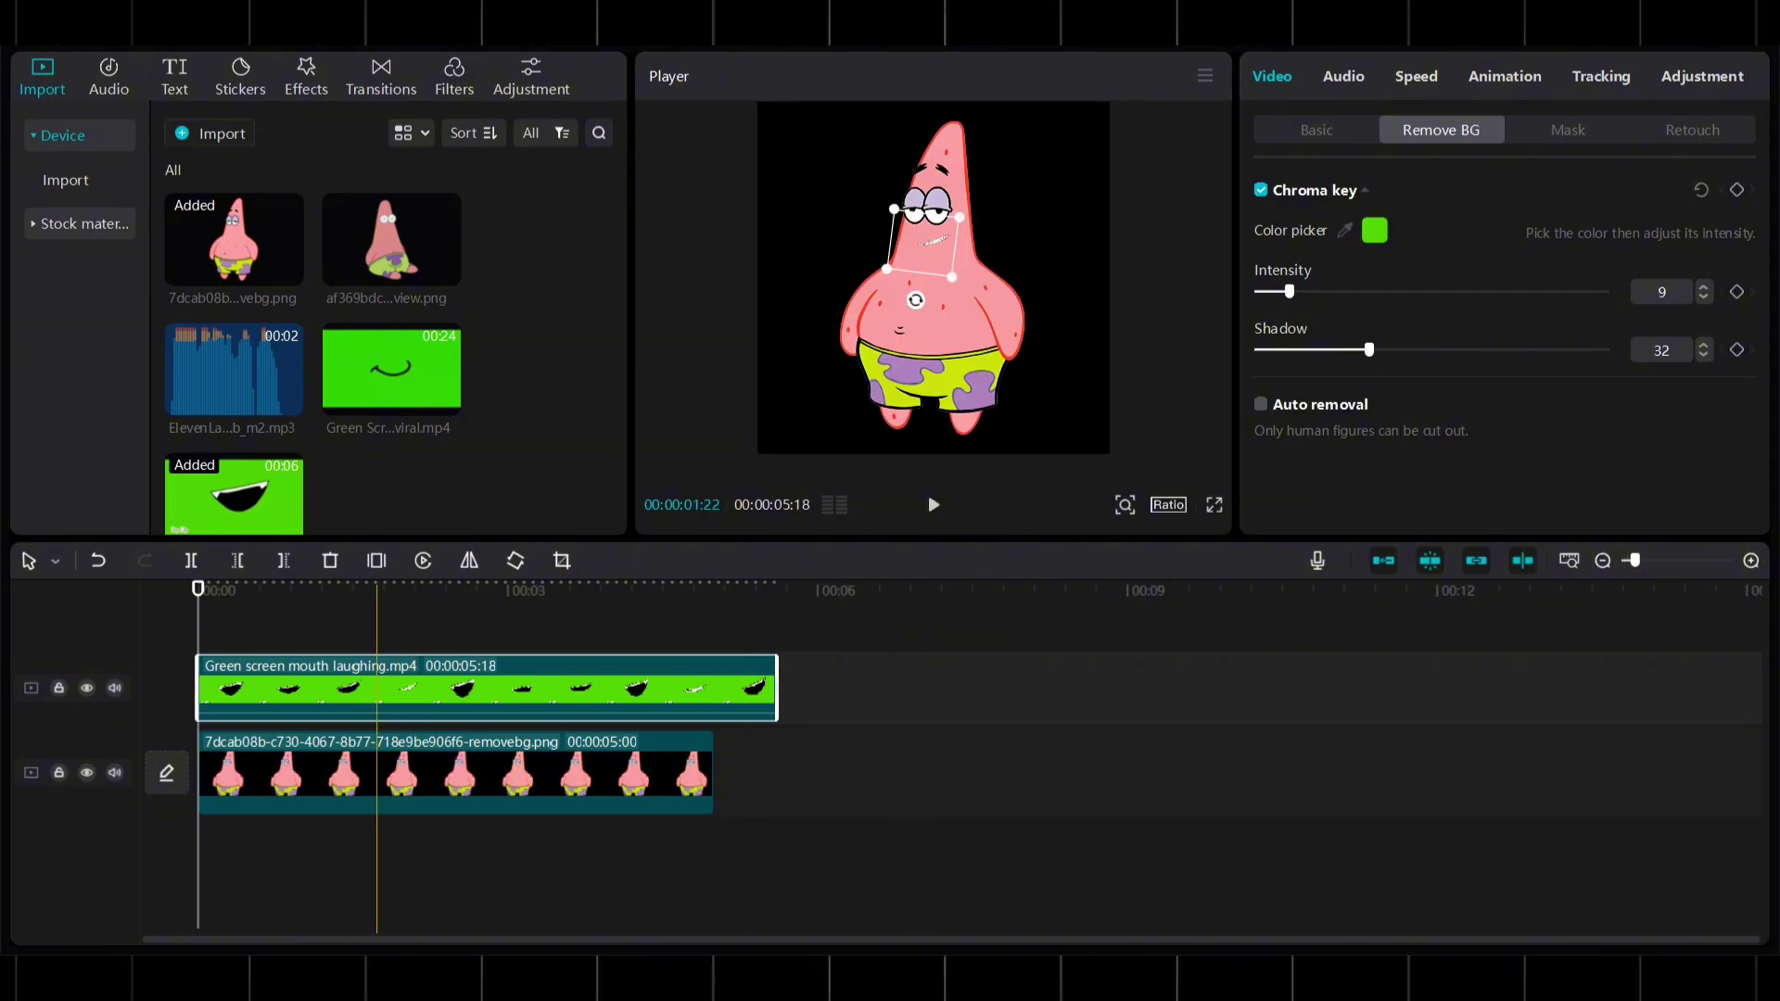
{"action": "left_click", "coordinate": [377, 870]}
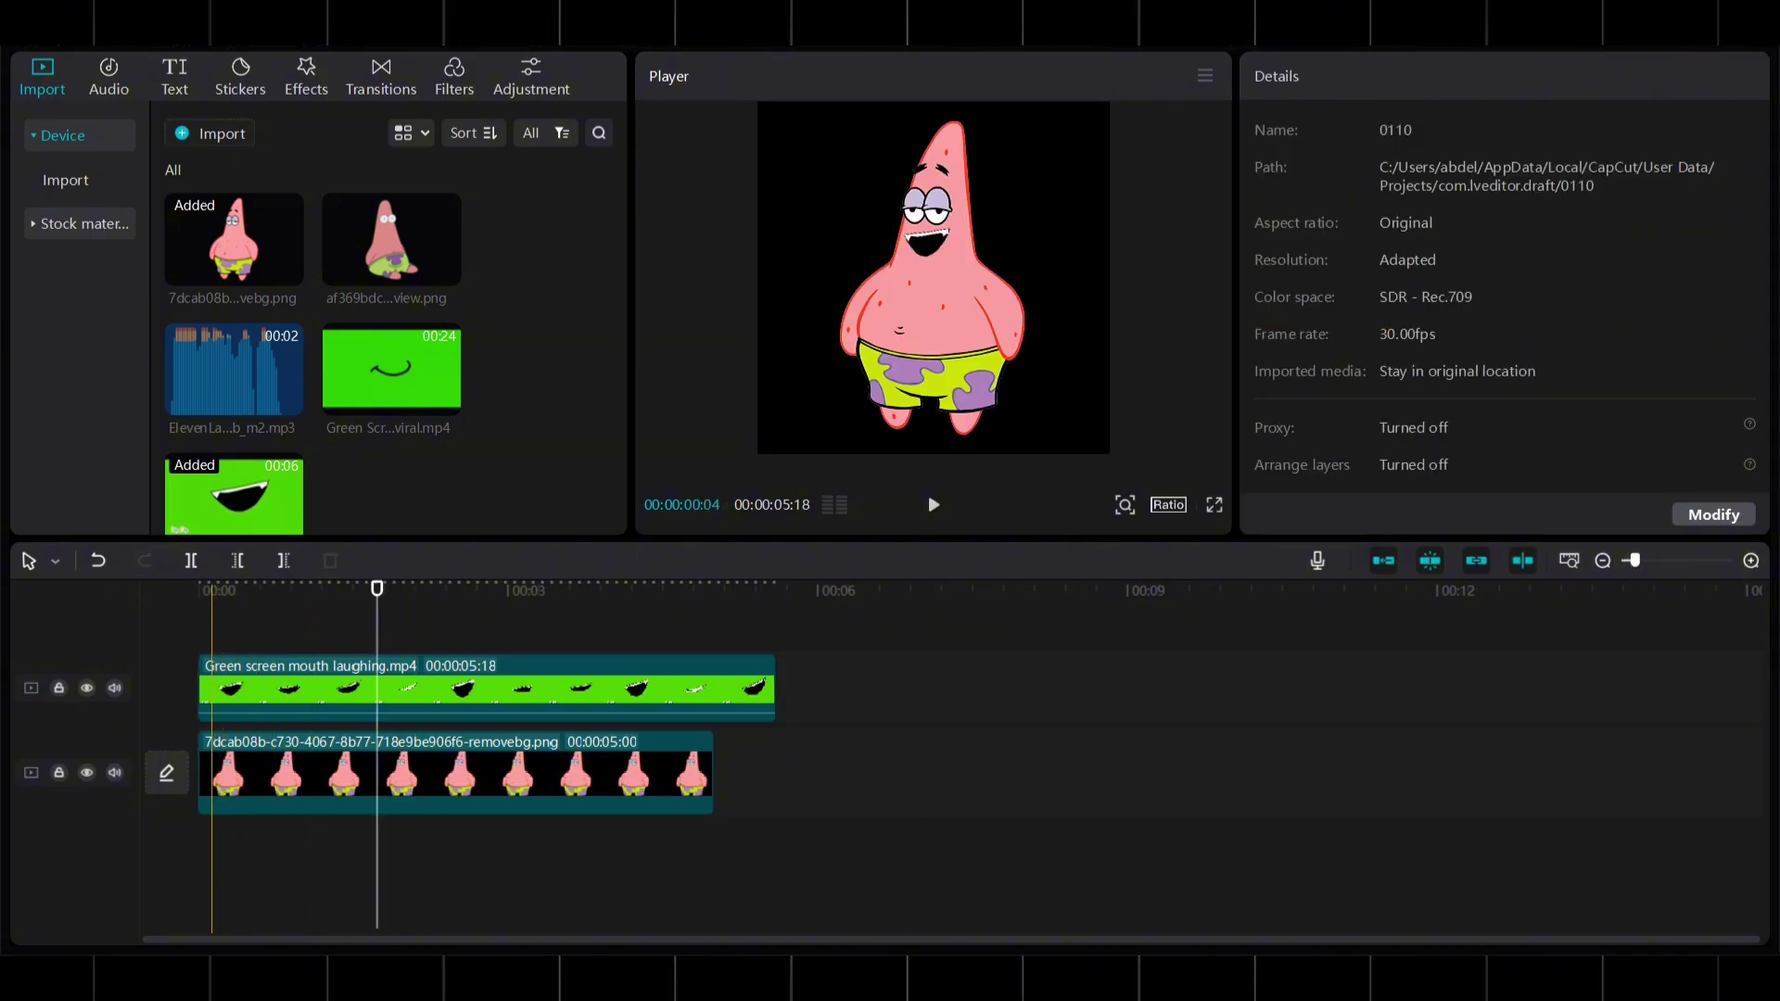
- Add the ElevenLabs voice-over to the timeline, starting at 00:00:00:00 beneath the Patrick image
{"action": "left_click", "coordinate": [212, 871]}
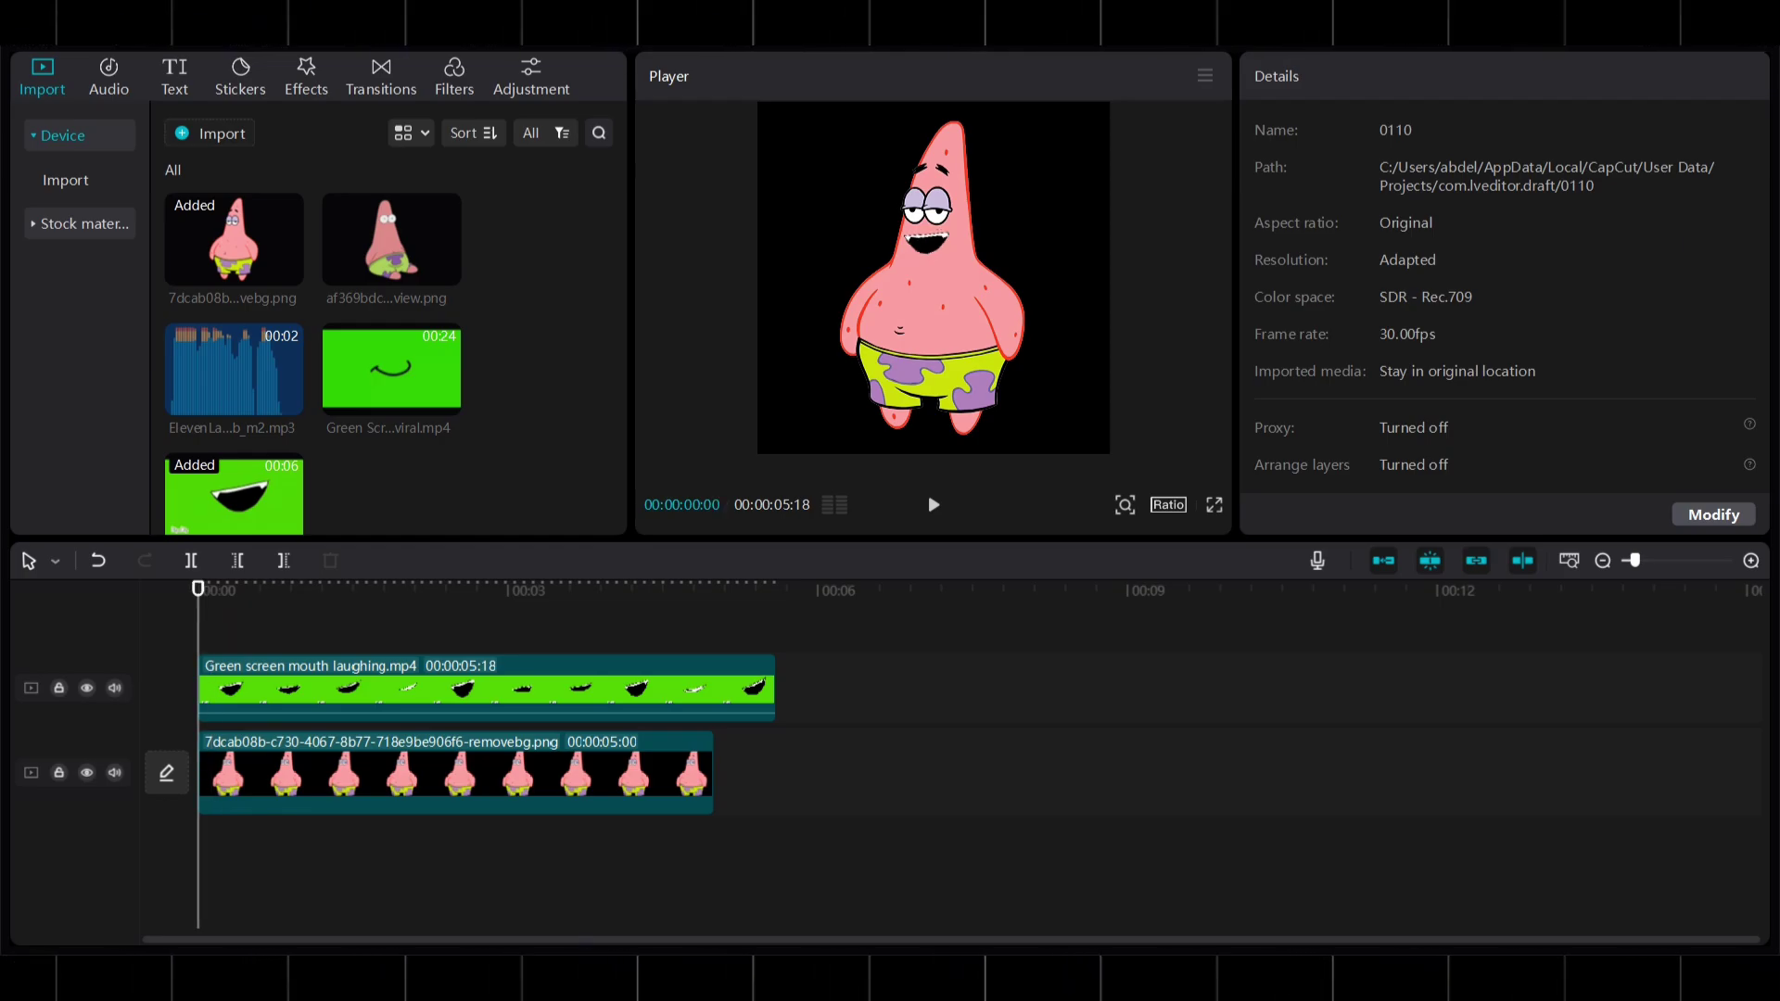
{"action": "left_click", "coordinate": [288, 401]}
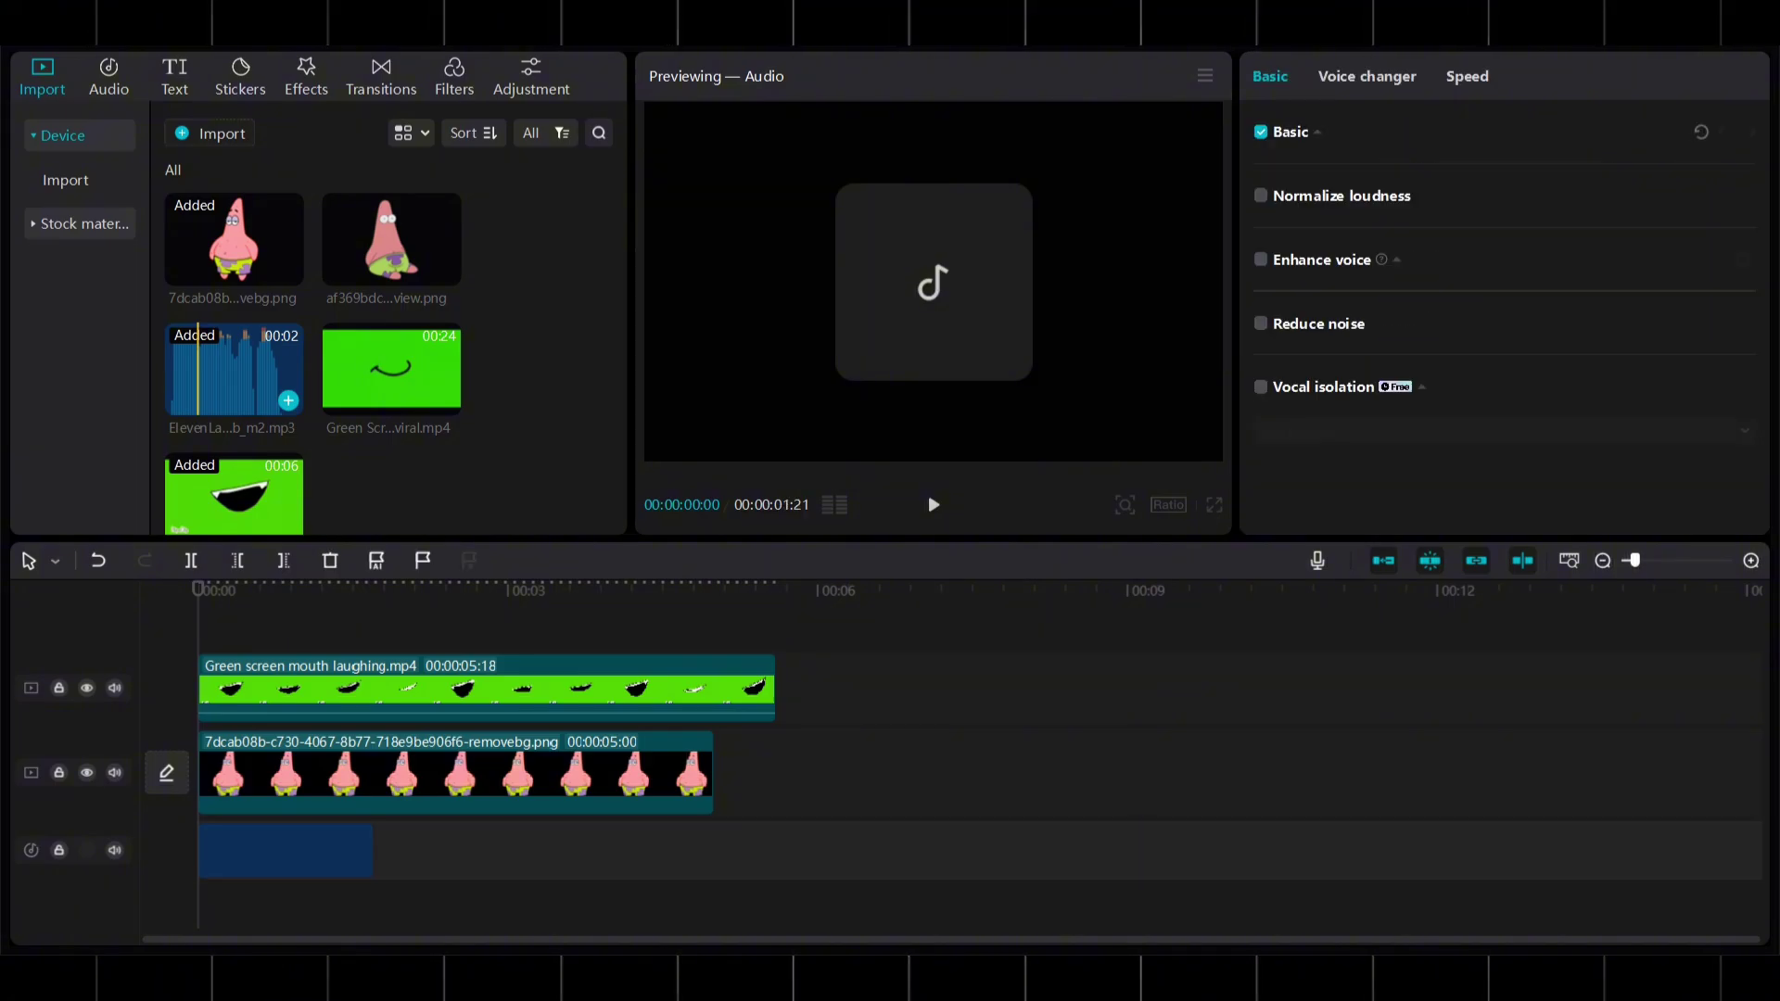
- Split the laughing-mouth clip at 00:00:05:07
{"action": "left_click_drag", "start_coordinate": [197, 589], "coordinate": [738, 587]}
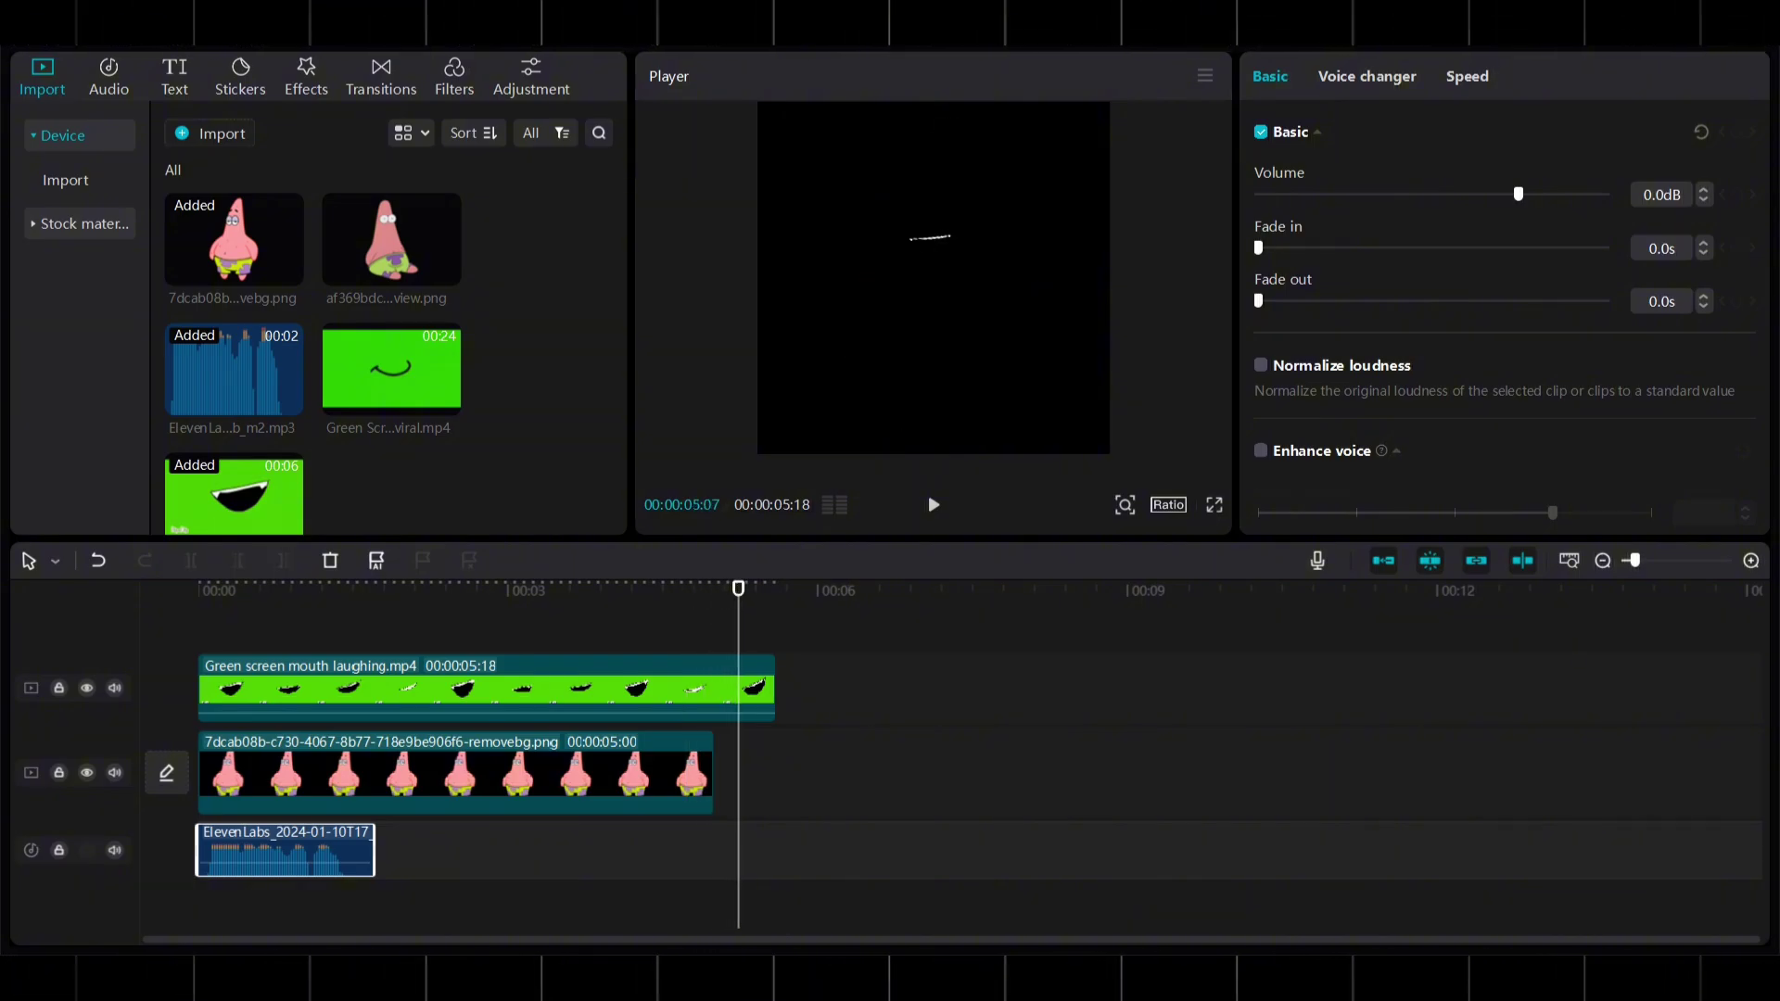
{"action": "left_click", "coordinate": [926, 243]}
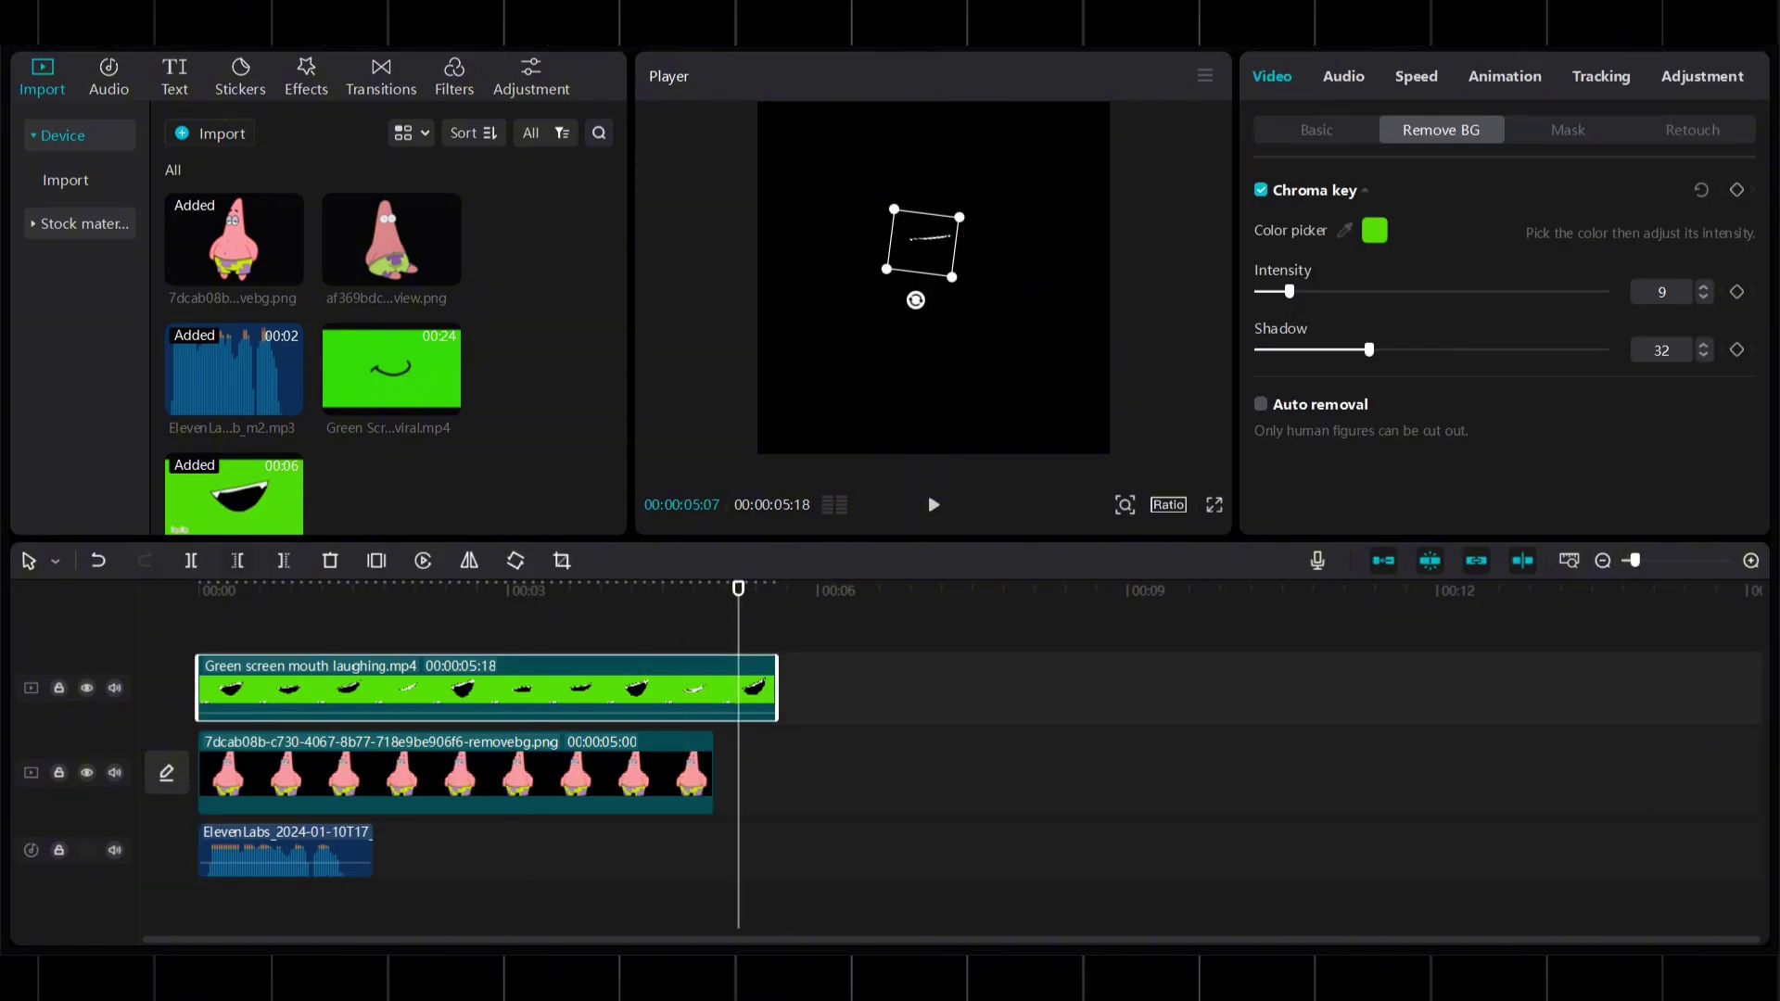
{"action": "left_click", "coordinate": [190, 560]}
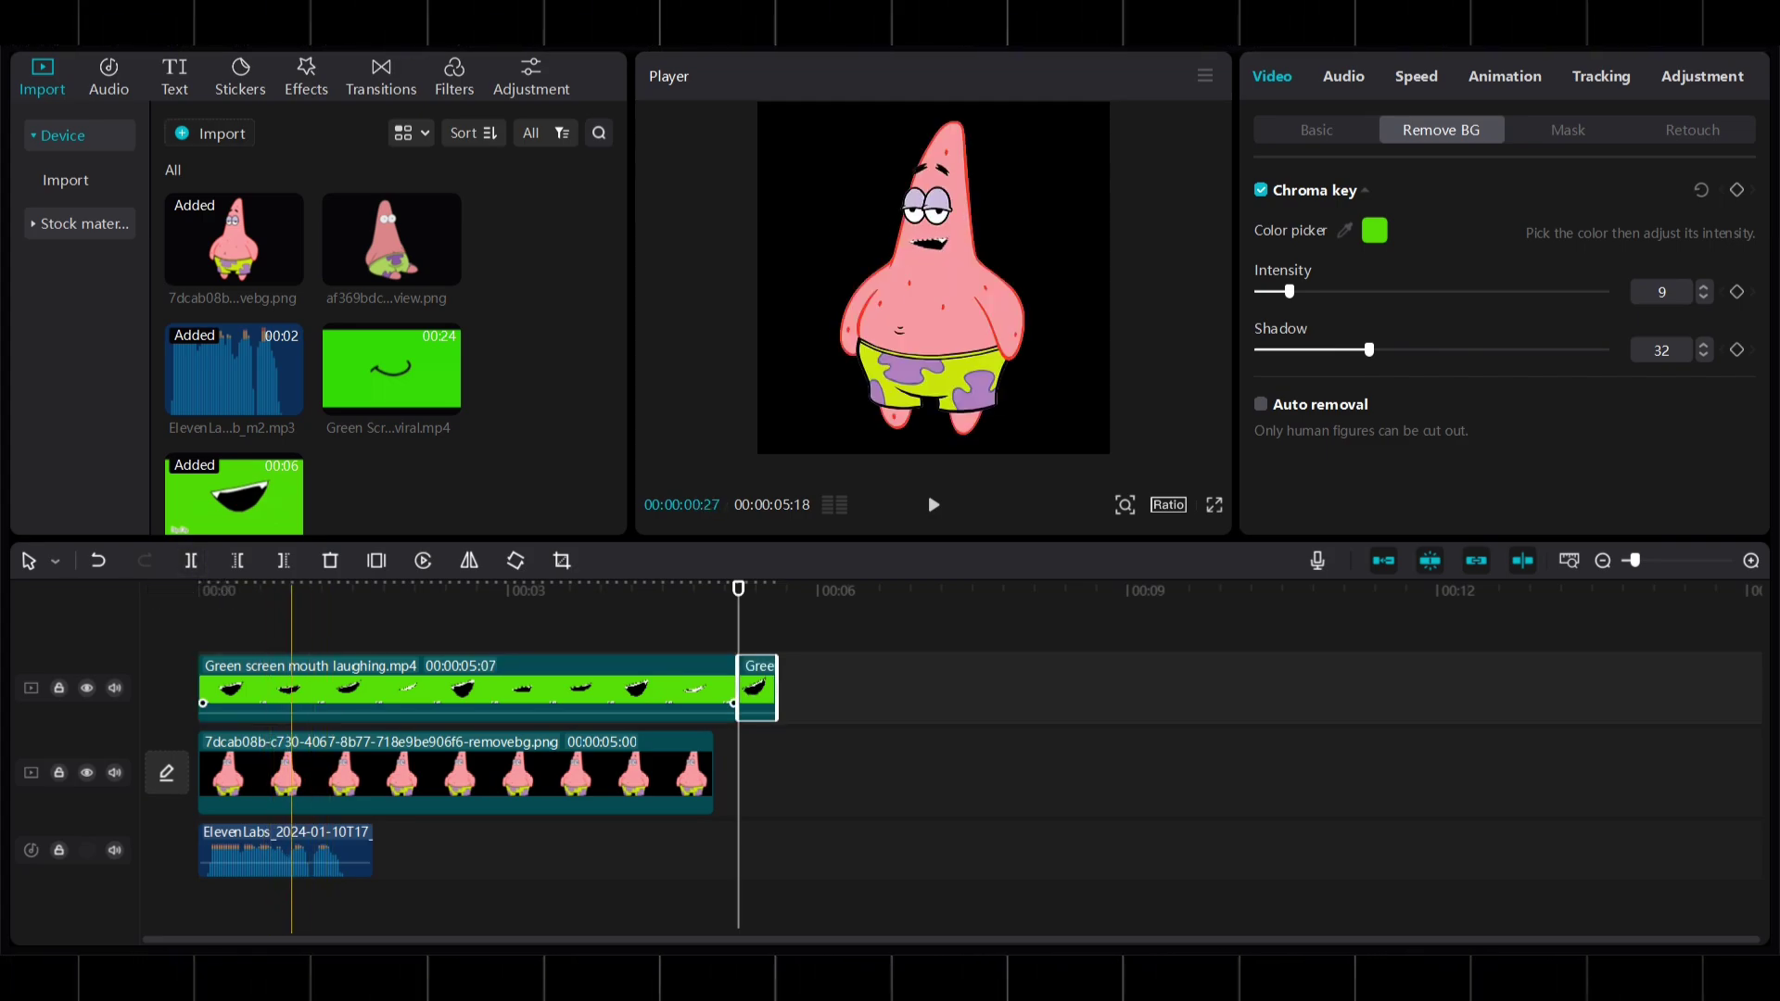
- Trim the first laughing-mouth segment at 00:00:01:05, removing everything after that point in the segment
{"action": "left_click", "coordinate": [295, 691]}
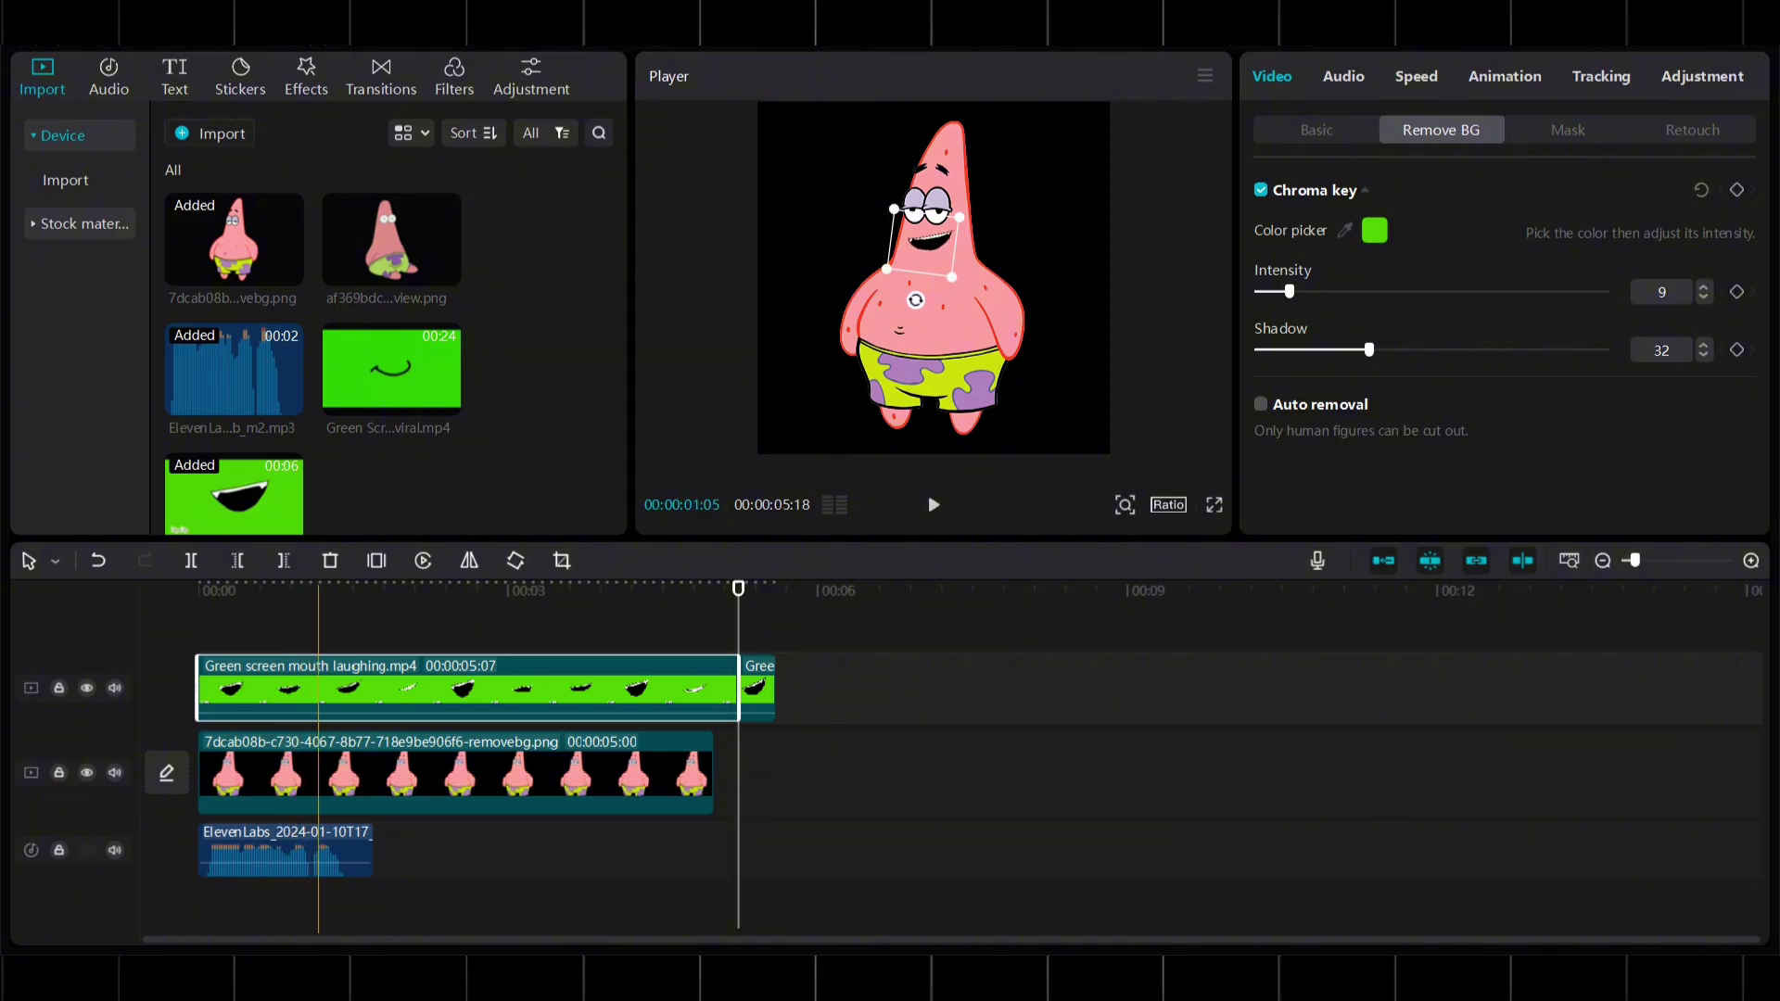
{"action": "left_click", "coordinate": [318, 631]}
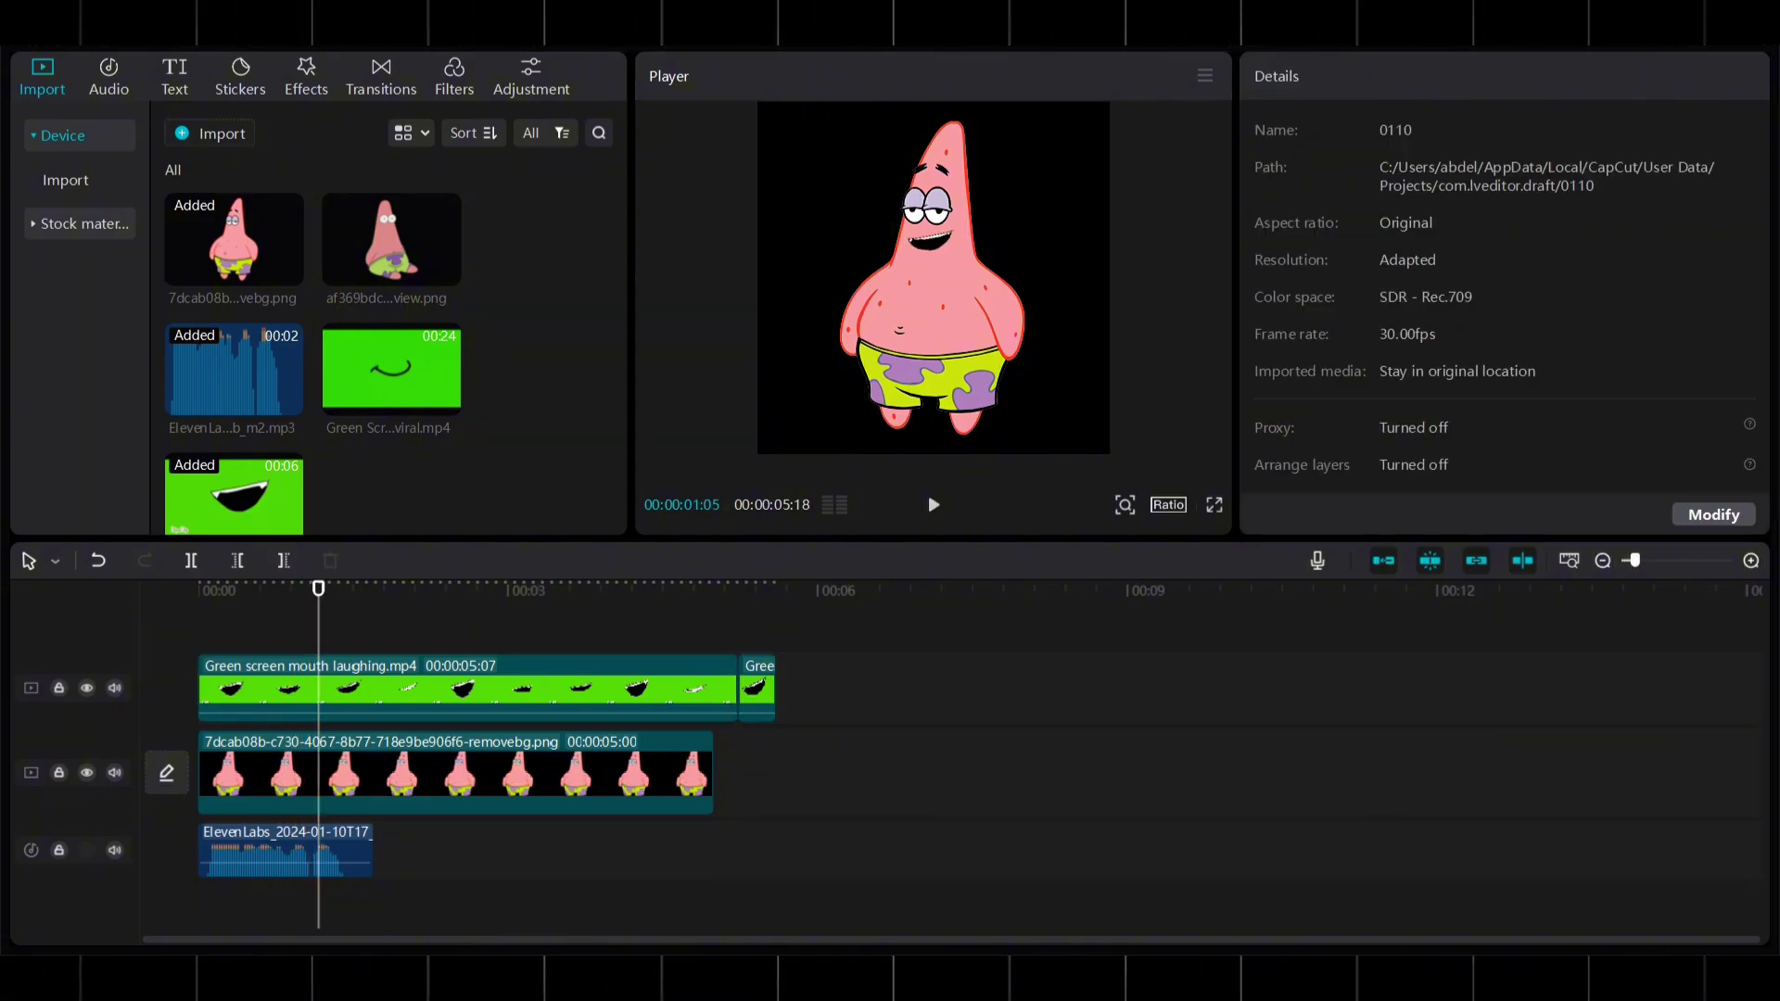
{"action": "left_click", "coordinate": [278, 691]}
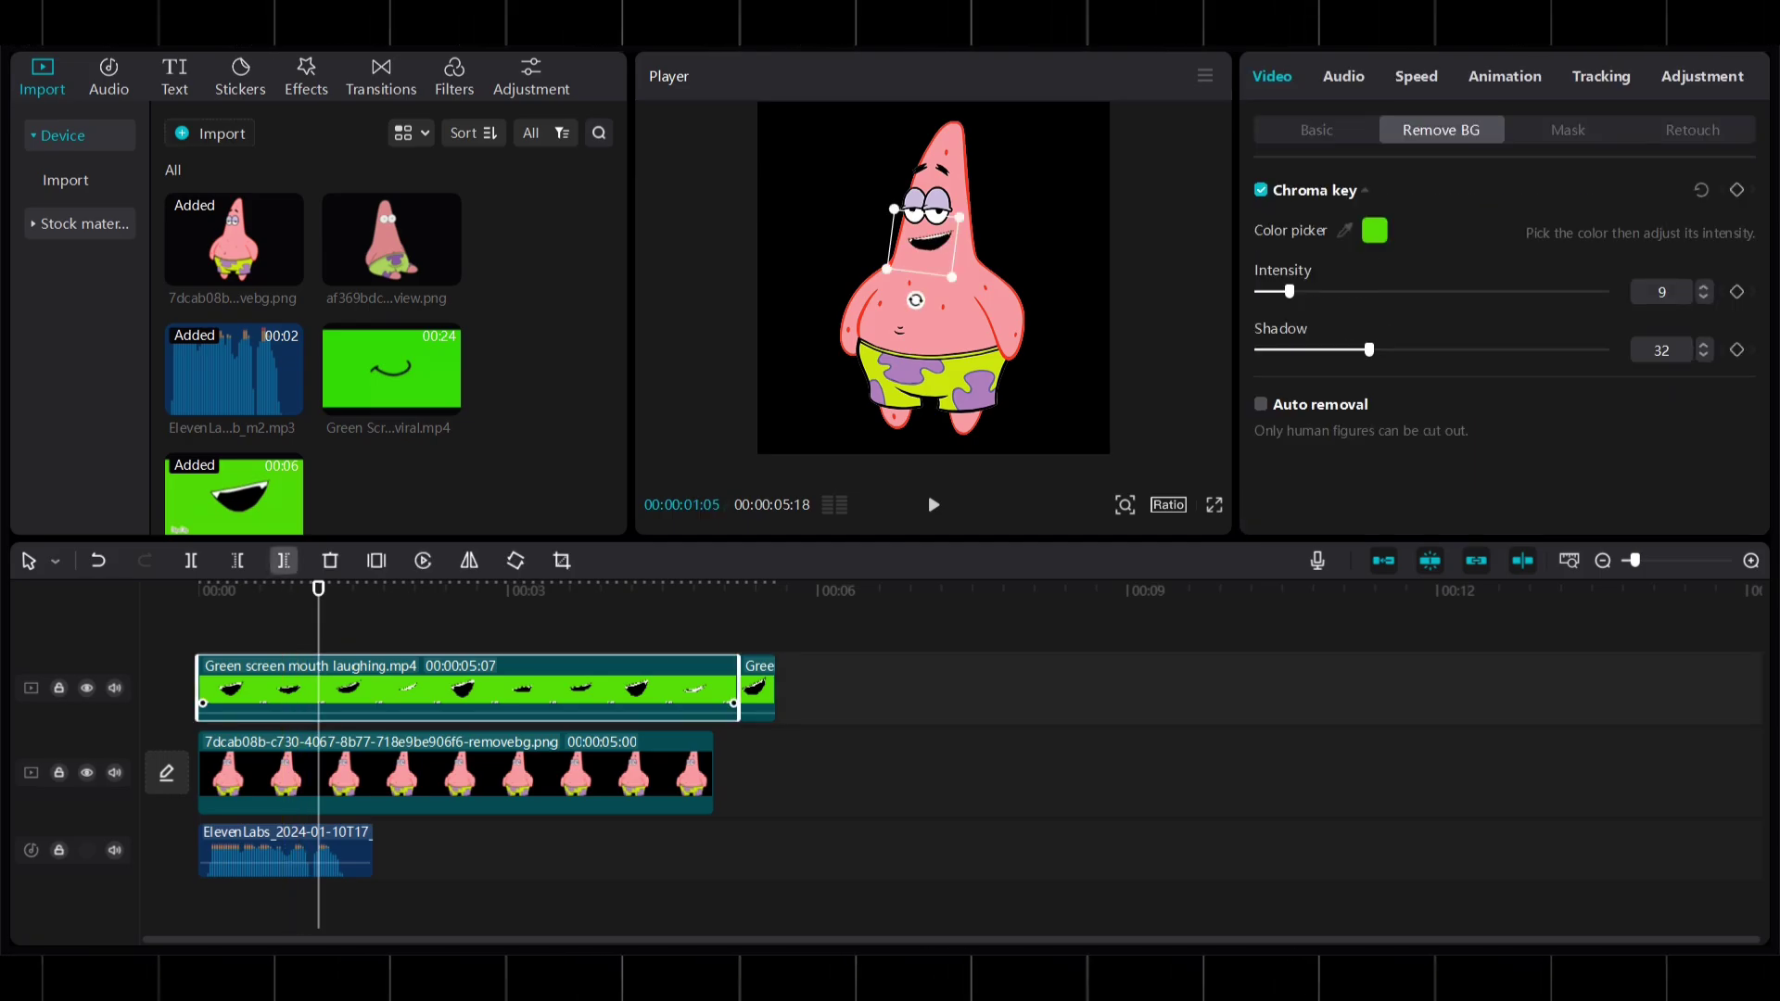
{"action": "left_click", "coordinate": [284, 561]}
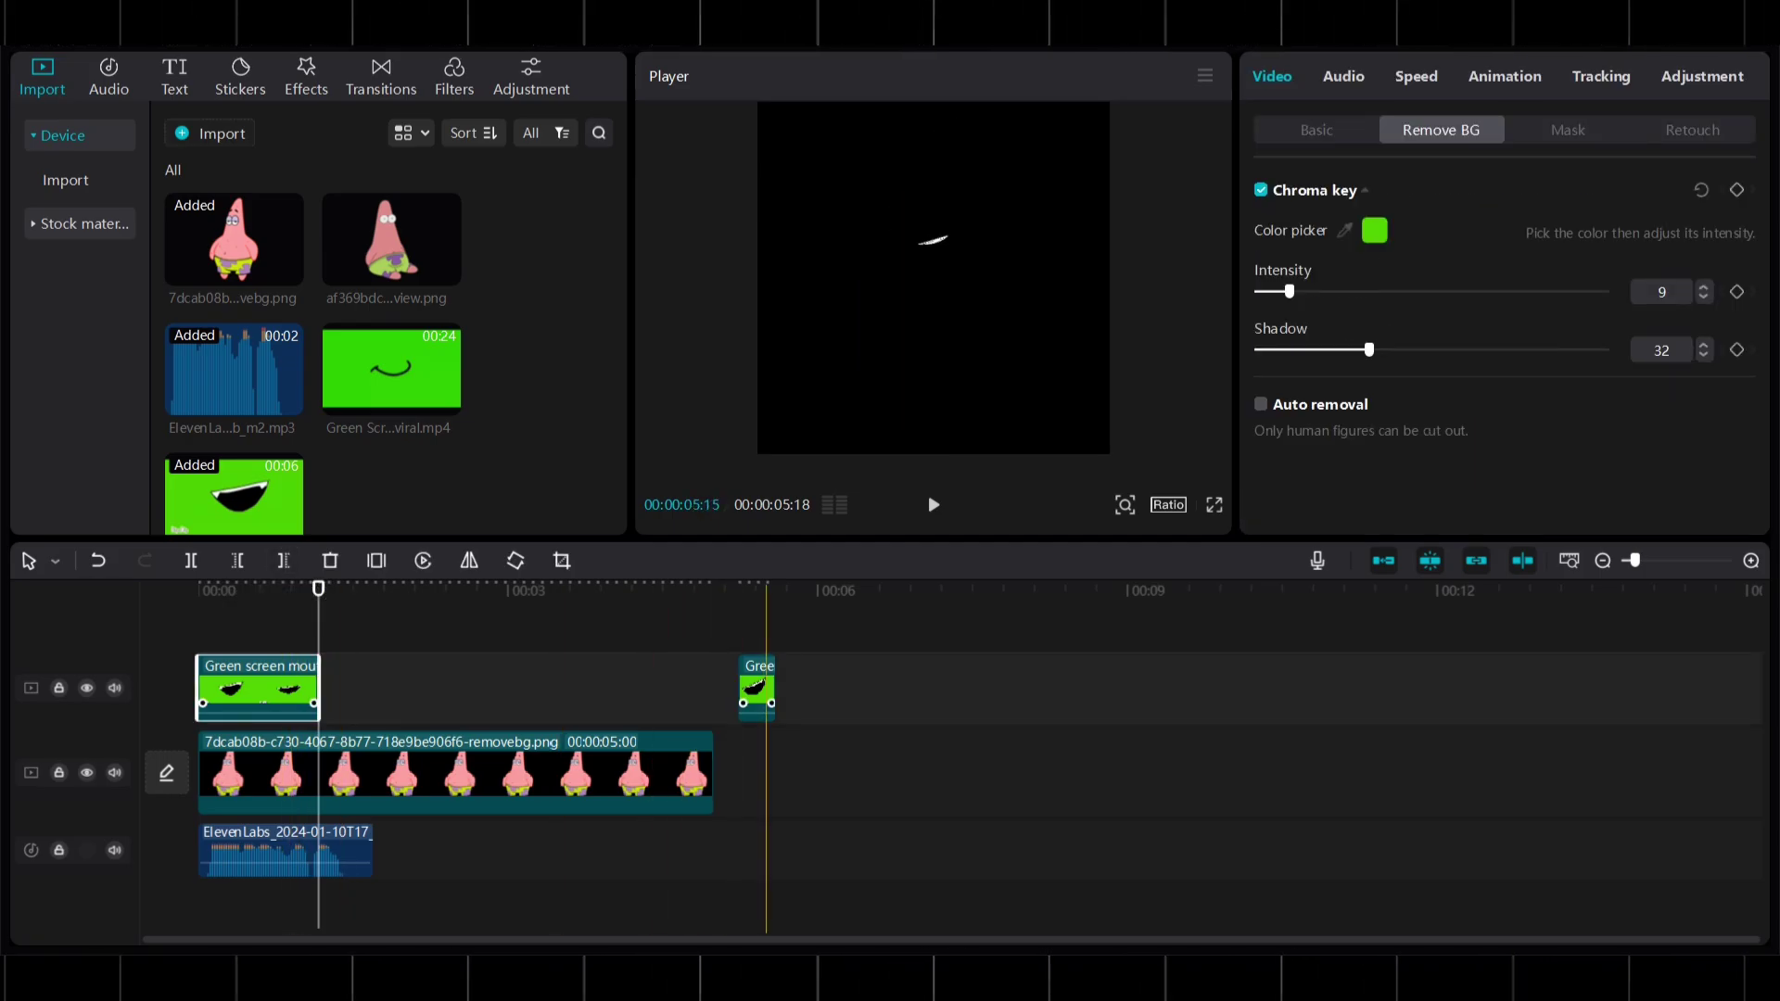
- Move the short remaining laughing-mouth segment directly behind the first one on the overlay track and play the result from the start
{"action": "left_click_drag", "start_coordinate": [758, 691], "coordinate": [337, 687]}
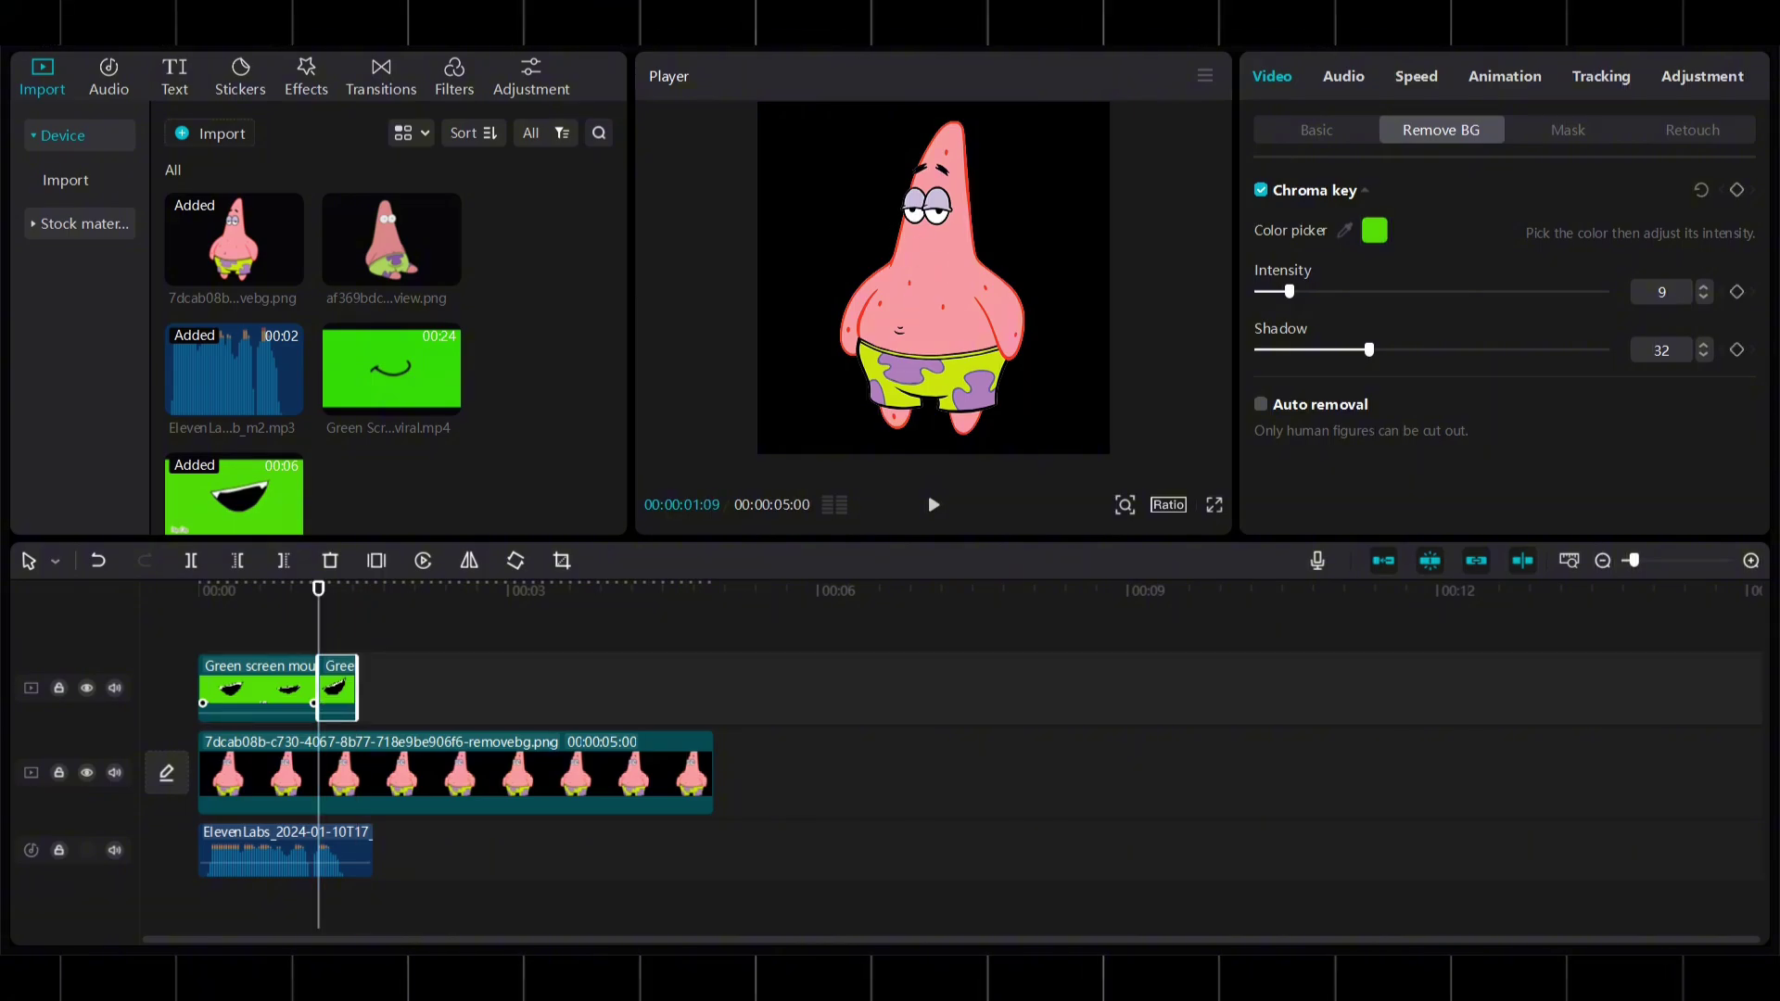
{"action": "left_click_drag", "start_coordinate": [318, 589], "coordinate": [98, 561]}
{"action": "key", "text": "space"}
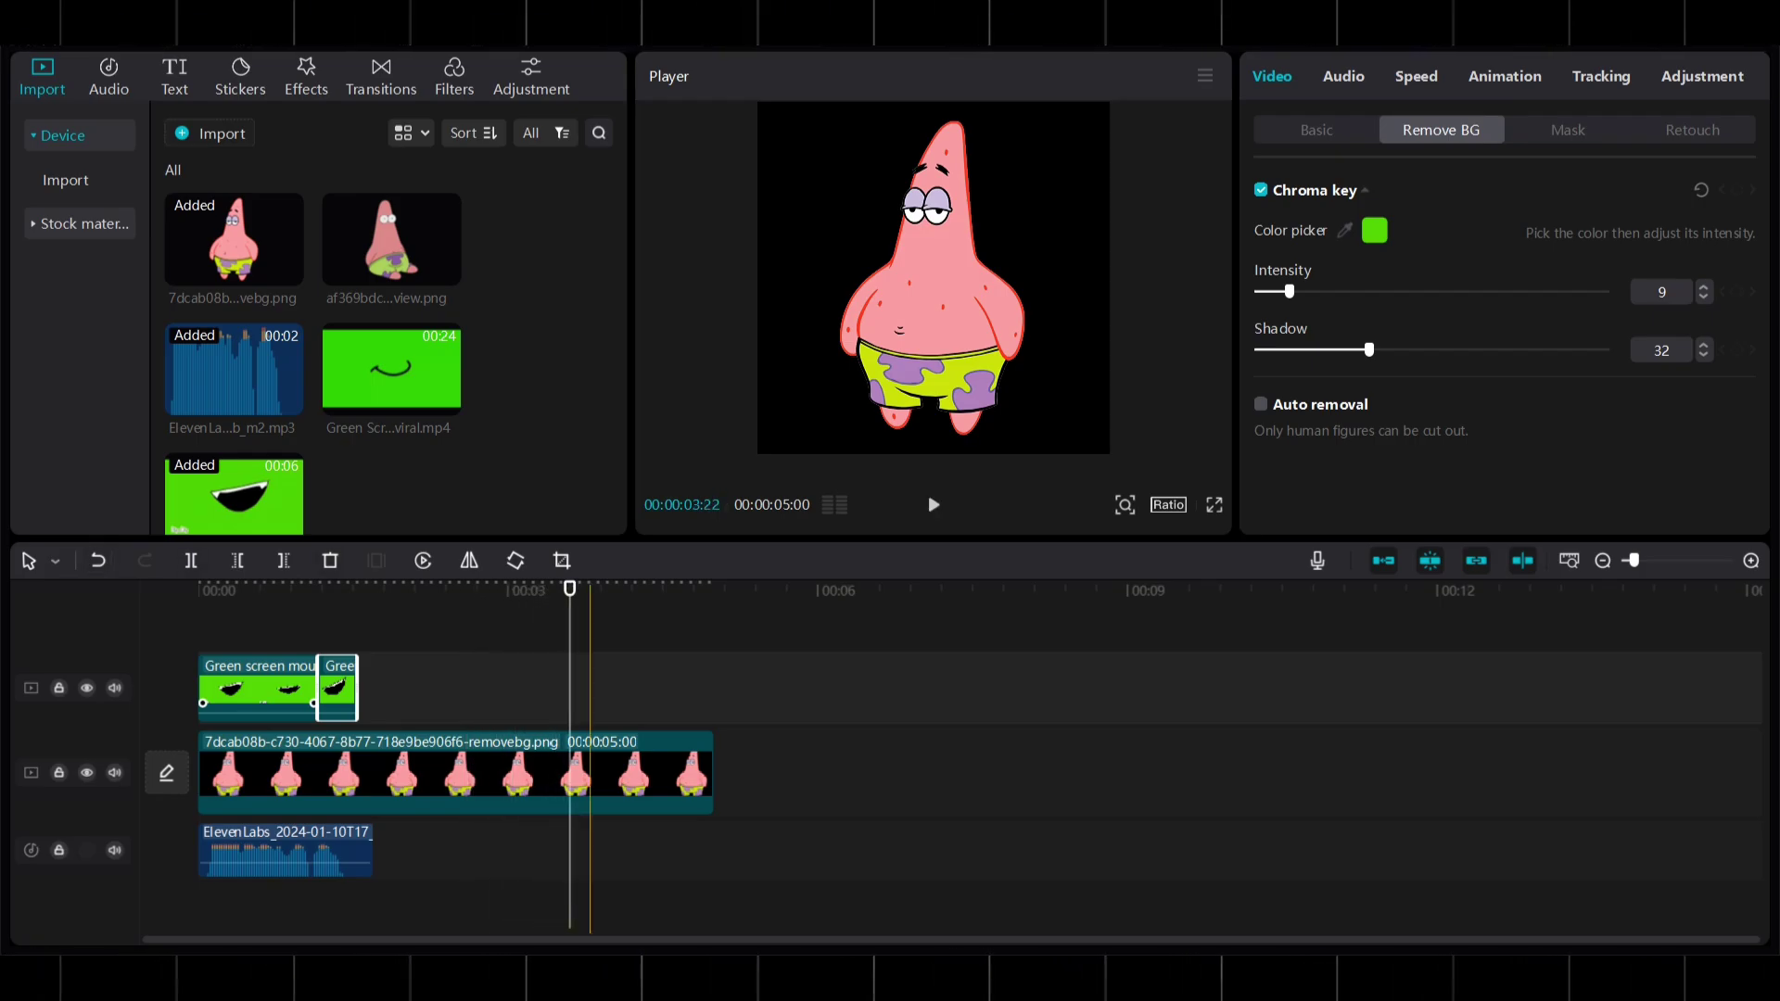
- Trim the Patrick image at the end of the second mouth segment, 00:00:01:16, removing everything after that point
{"action": "left_click_drag", "start_coordinate": [570, 589], "coordinate": [367, 589]}
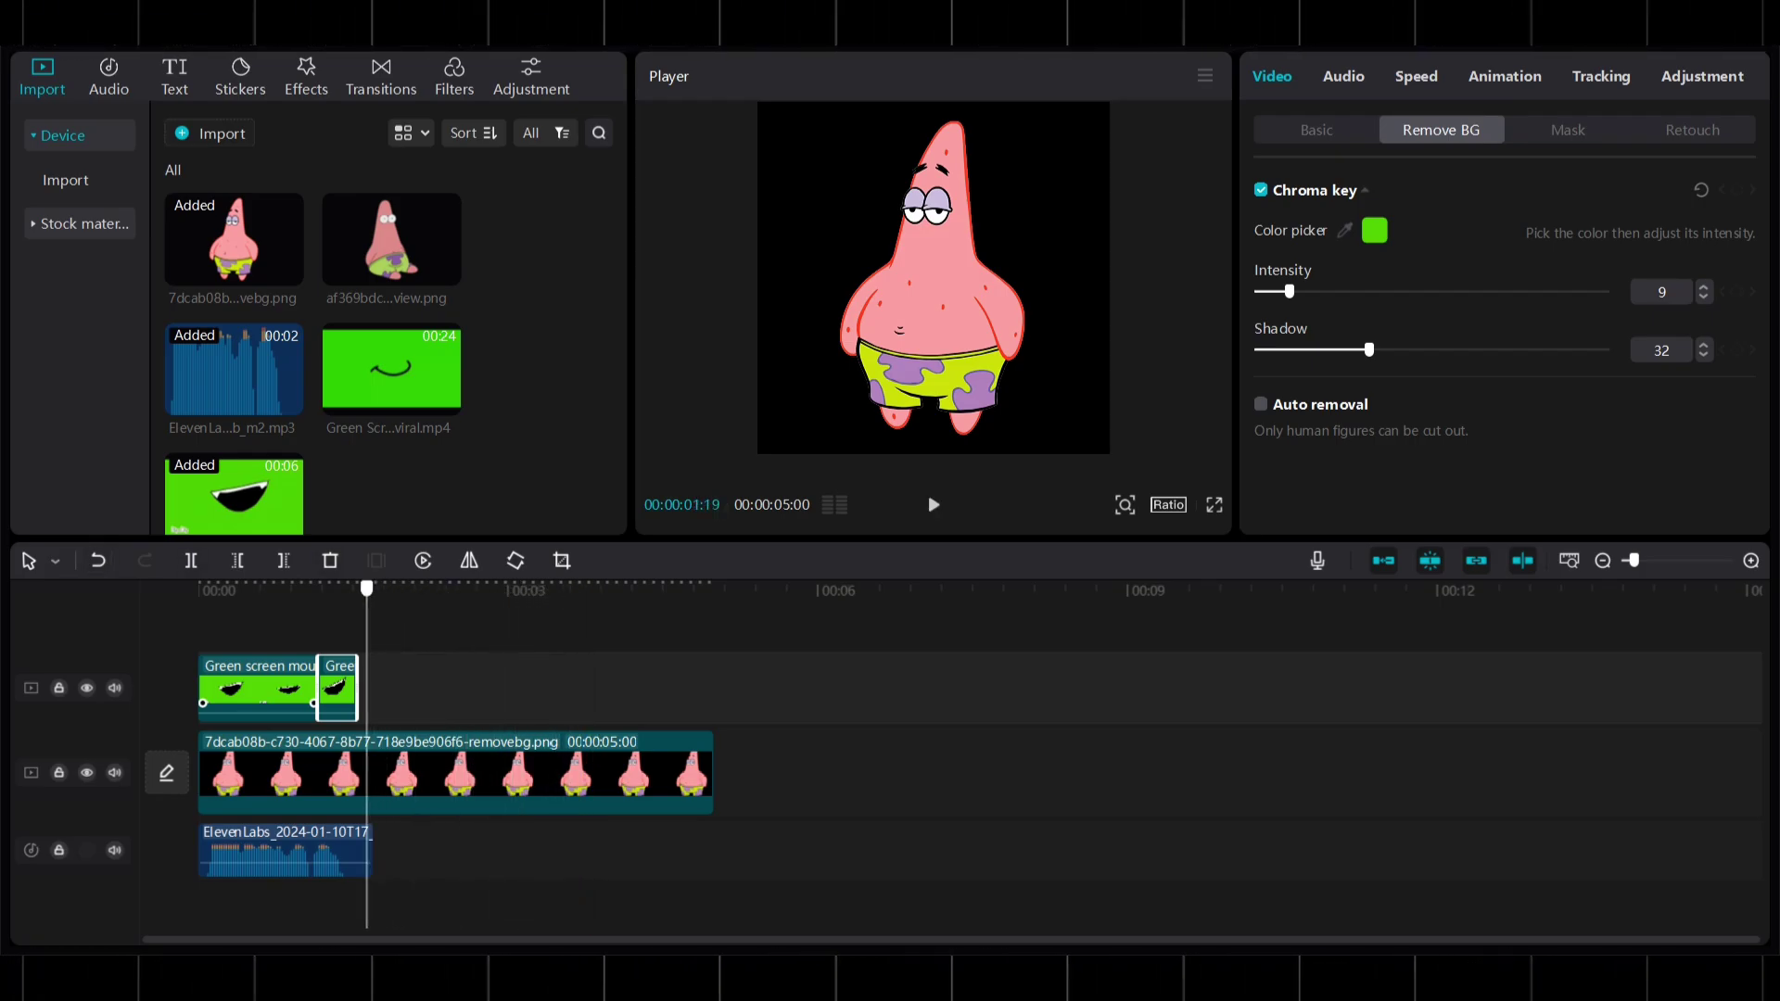
{"action": "left_click", "coordinate": [373, 776]}
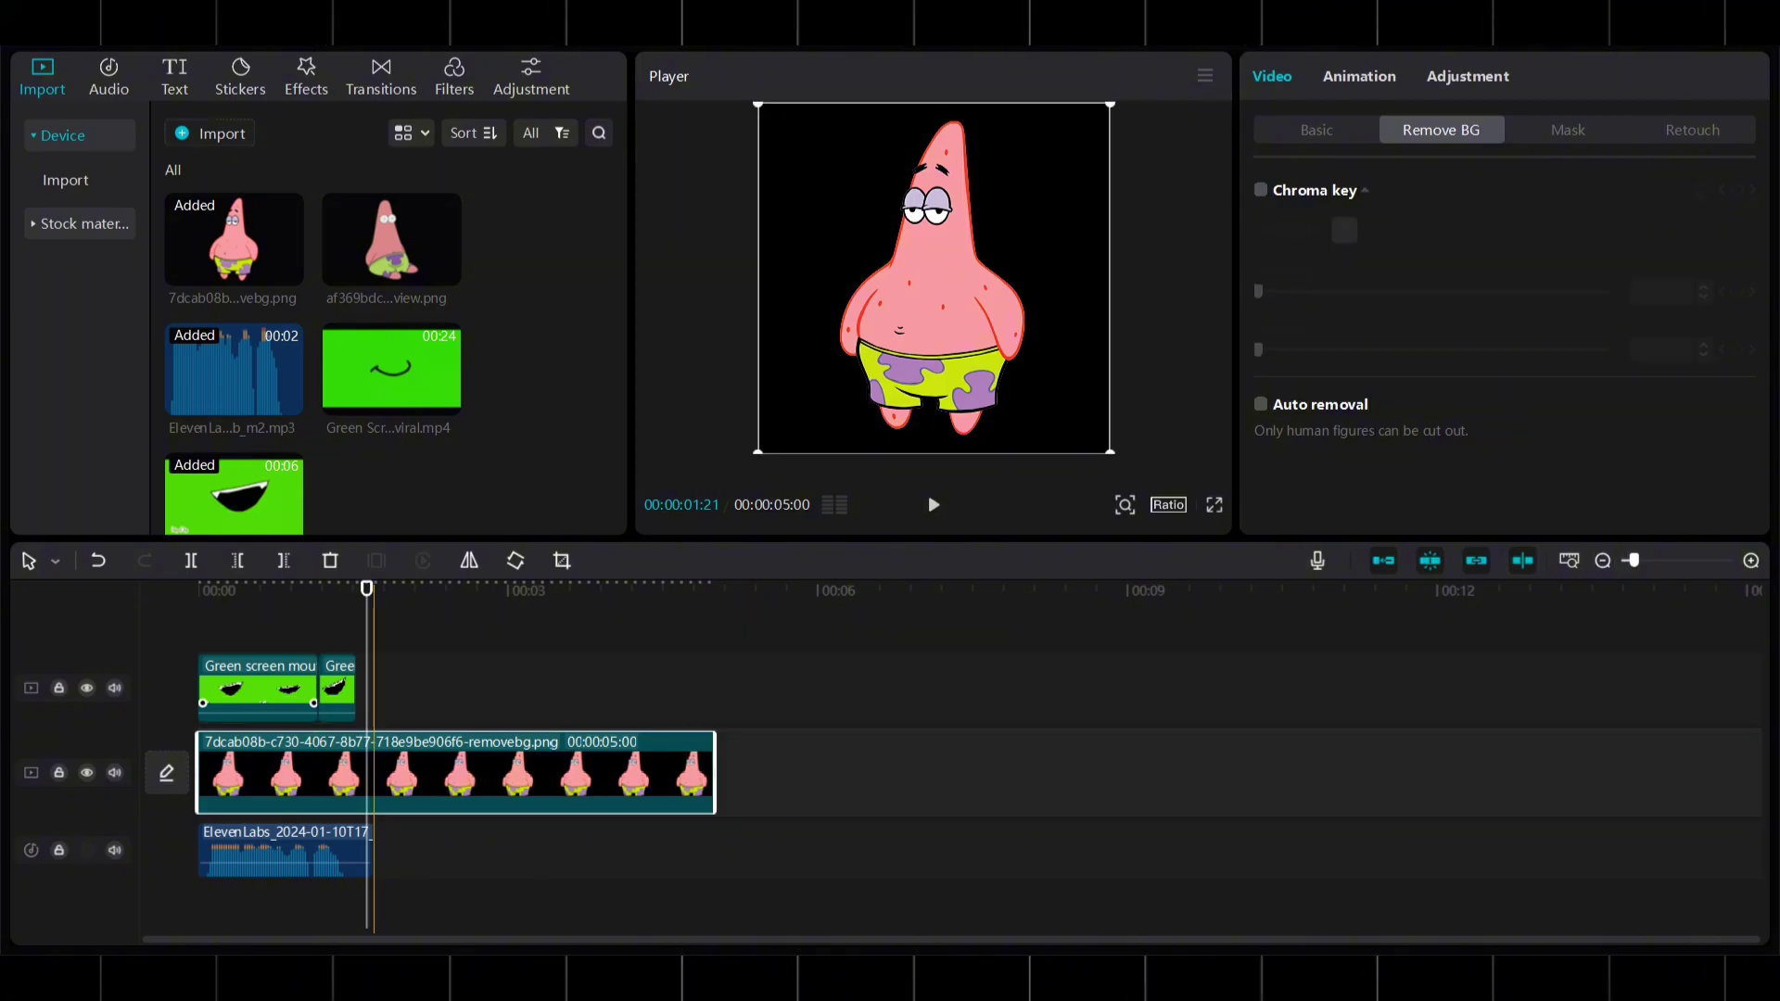
{"action": "key", "text": "Left"}
{"action": "key", "text": "Left"}
{"action": "key", "text": "Left"}
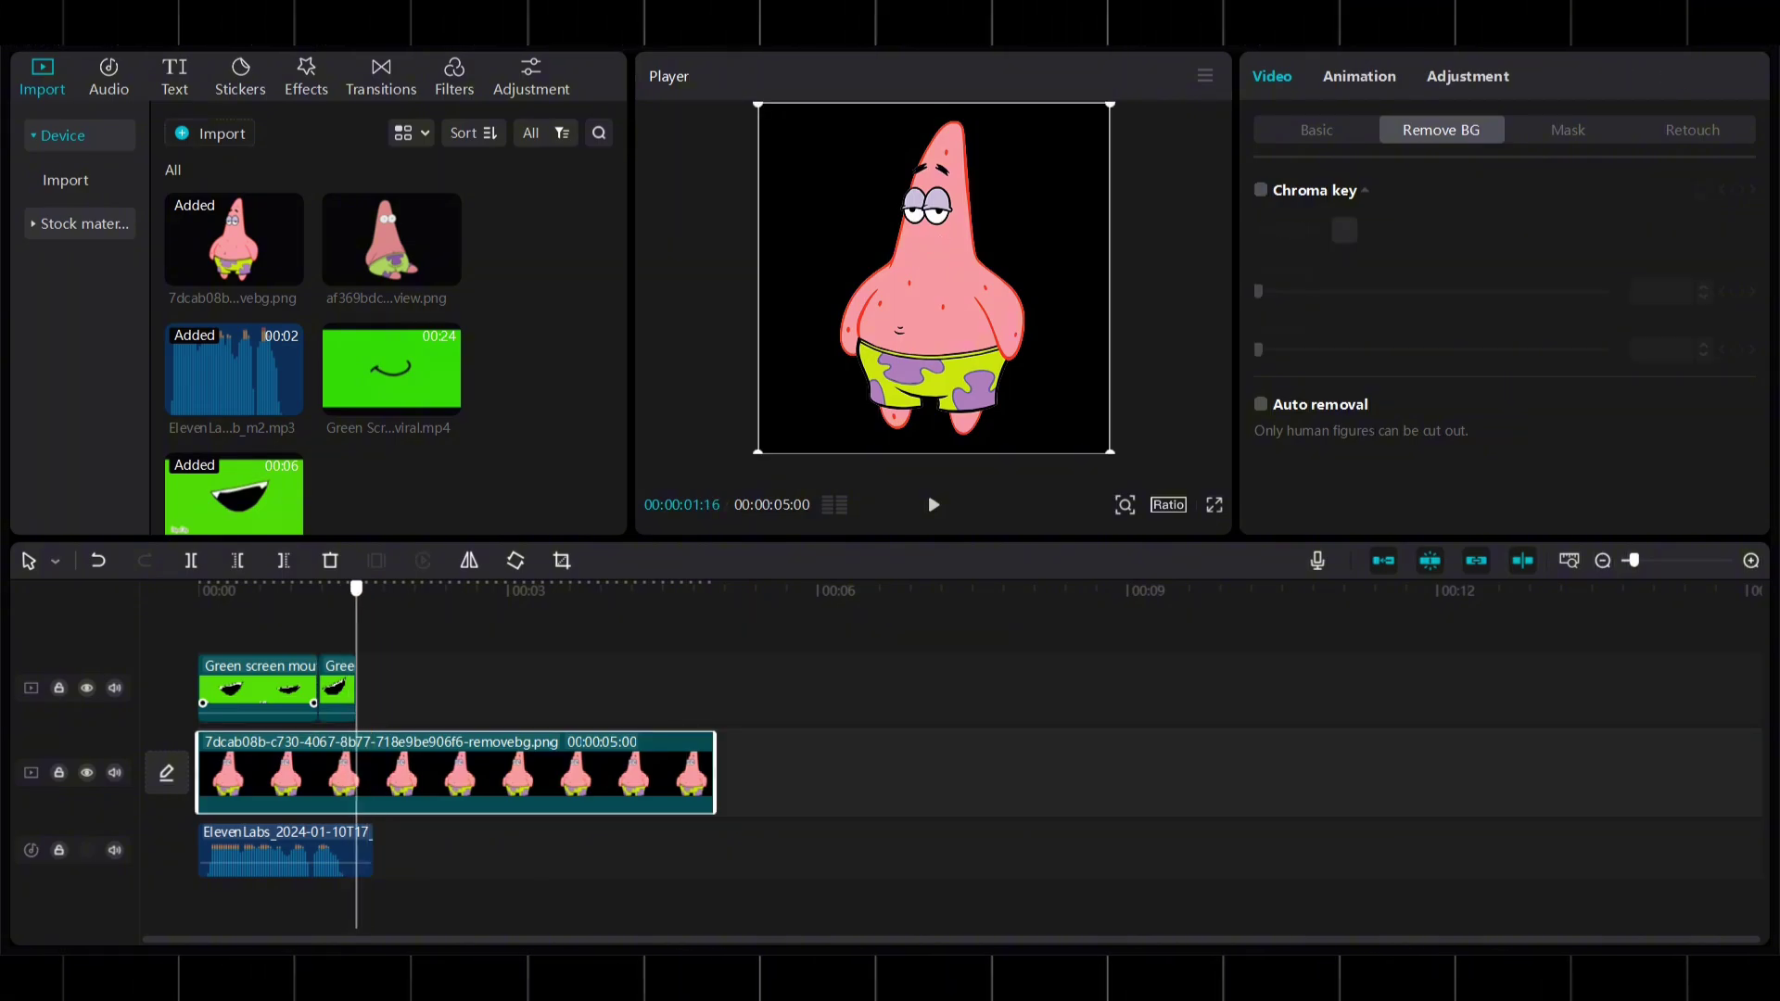
{"action": "left_click", "coordinate": [284, 560]}
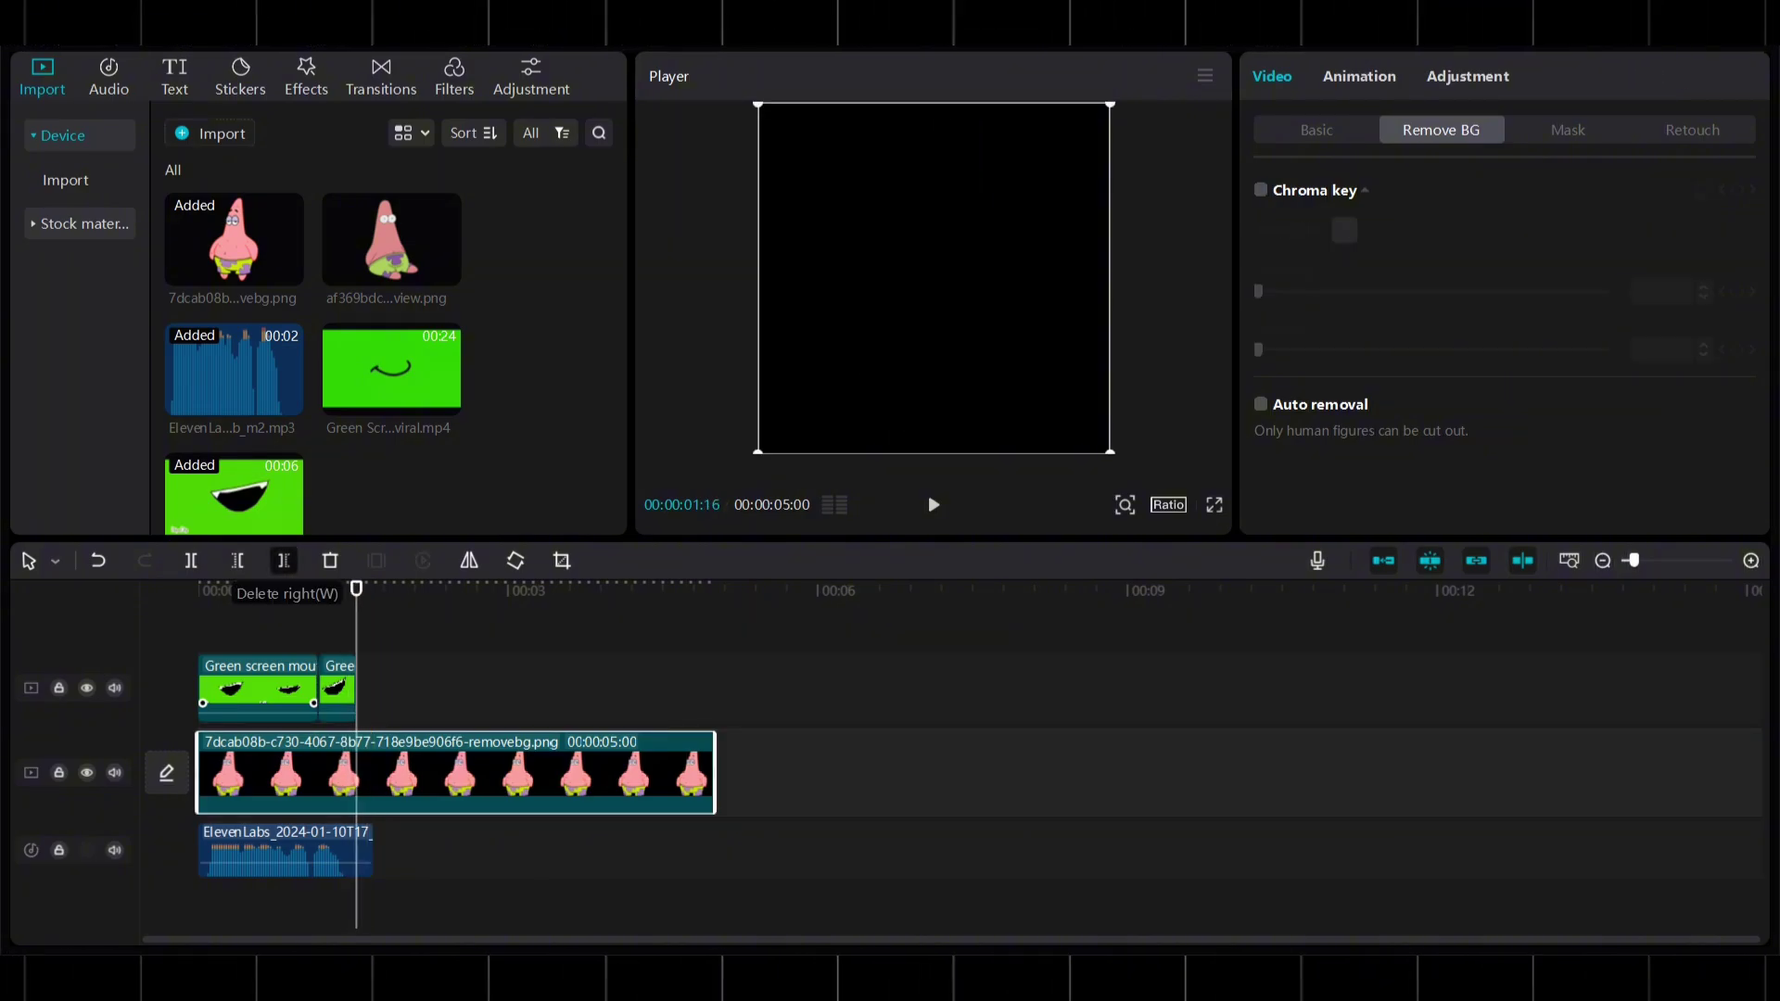
- Play the trimmed talking Patrick animation from the beginning, first in the player and again in full screen
{"action": "key", "text": "Home"}
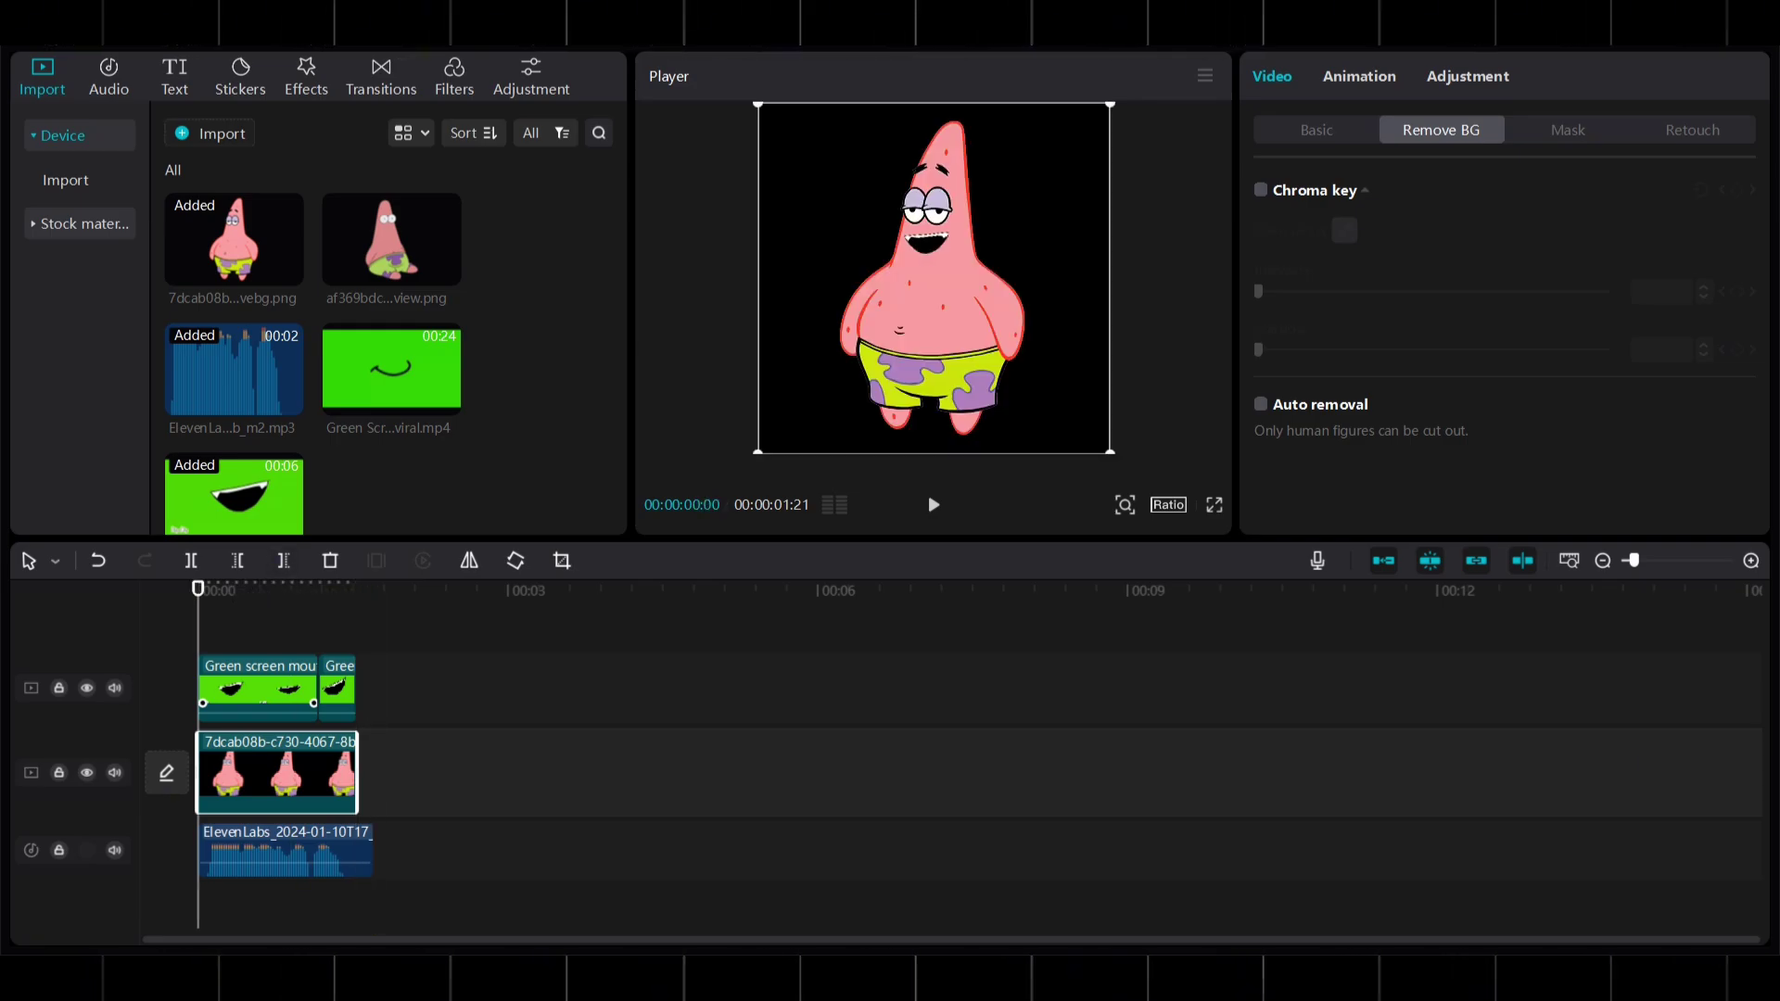
{"action": "key", "text": "space"}
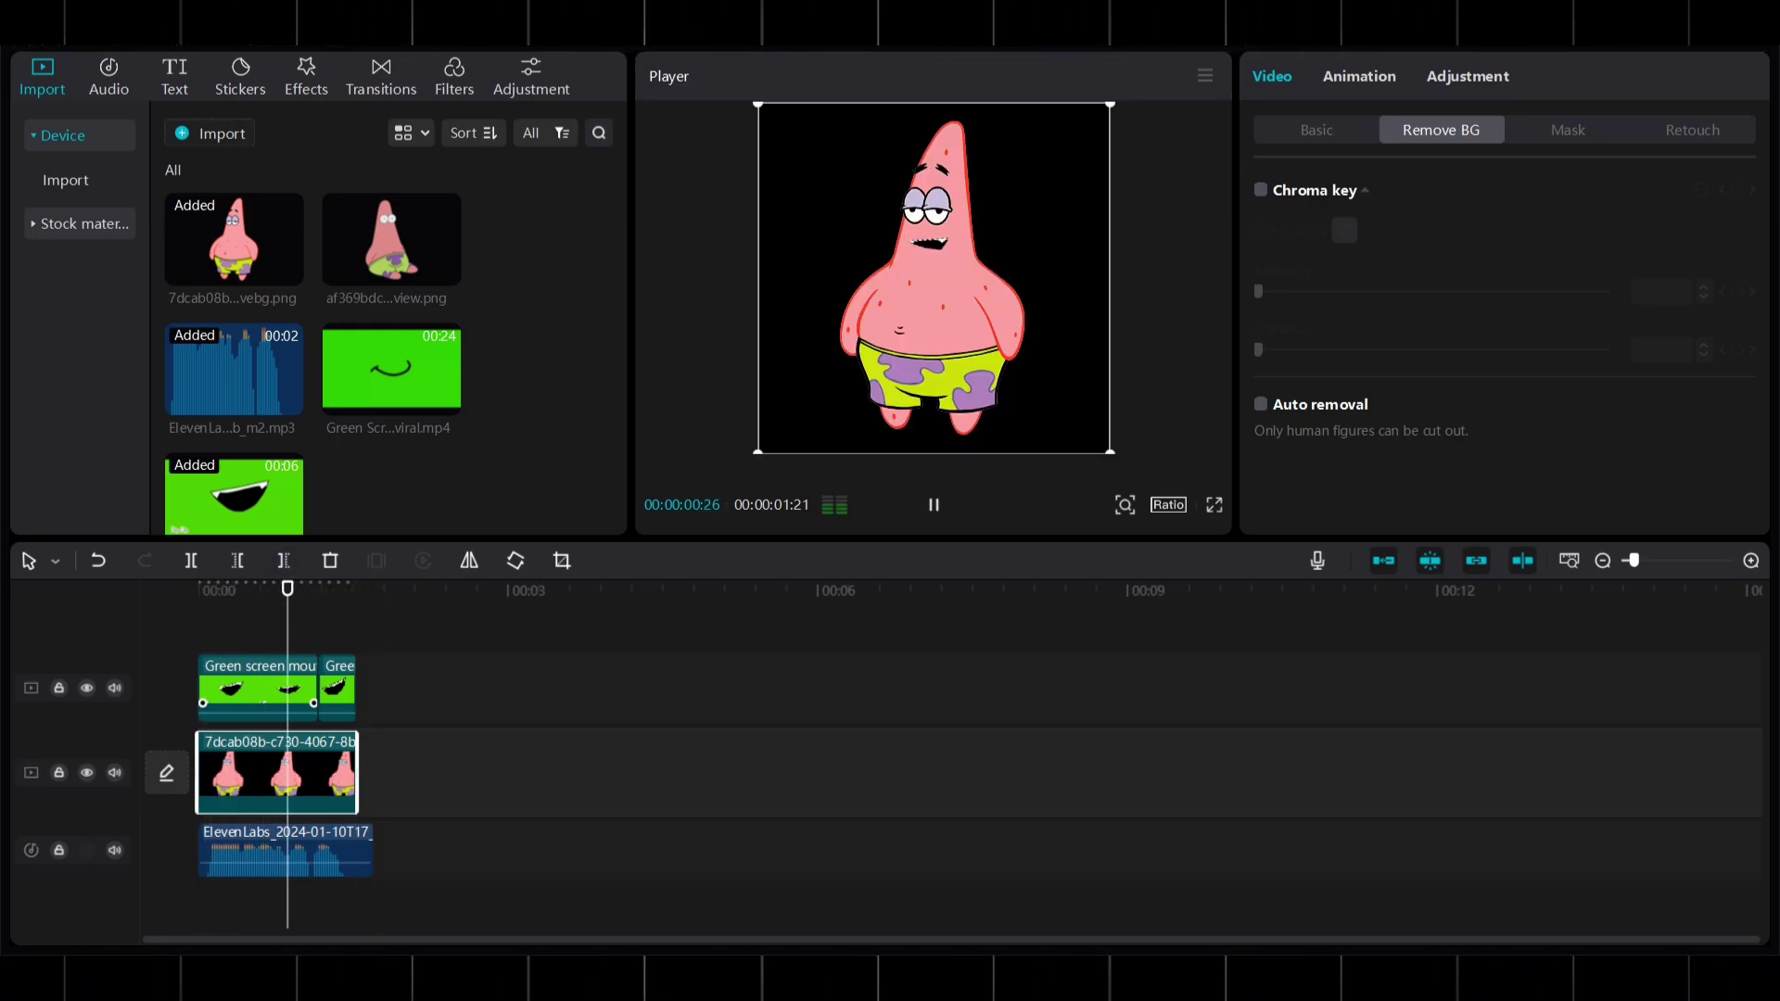
{"action": "key", "text": "space"}
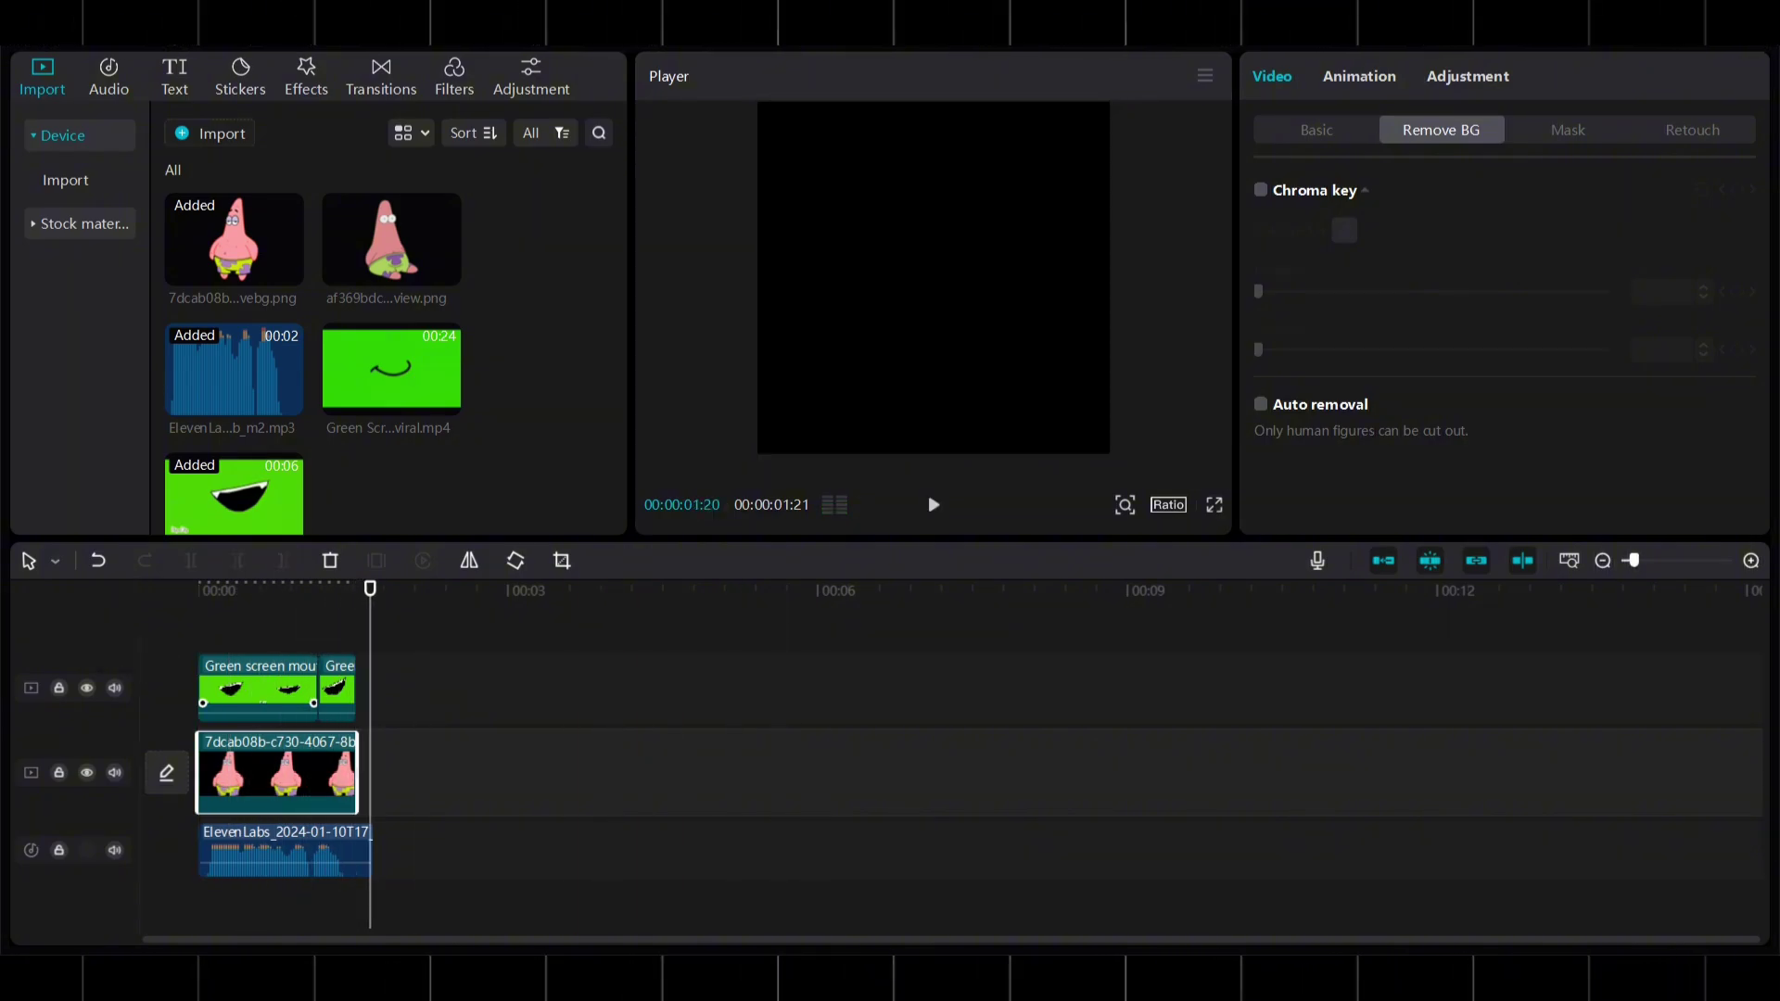
{"action": "key", "text": "ctrl+shift+f"}
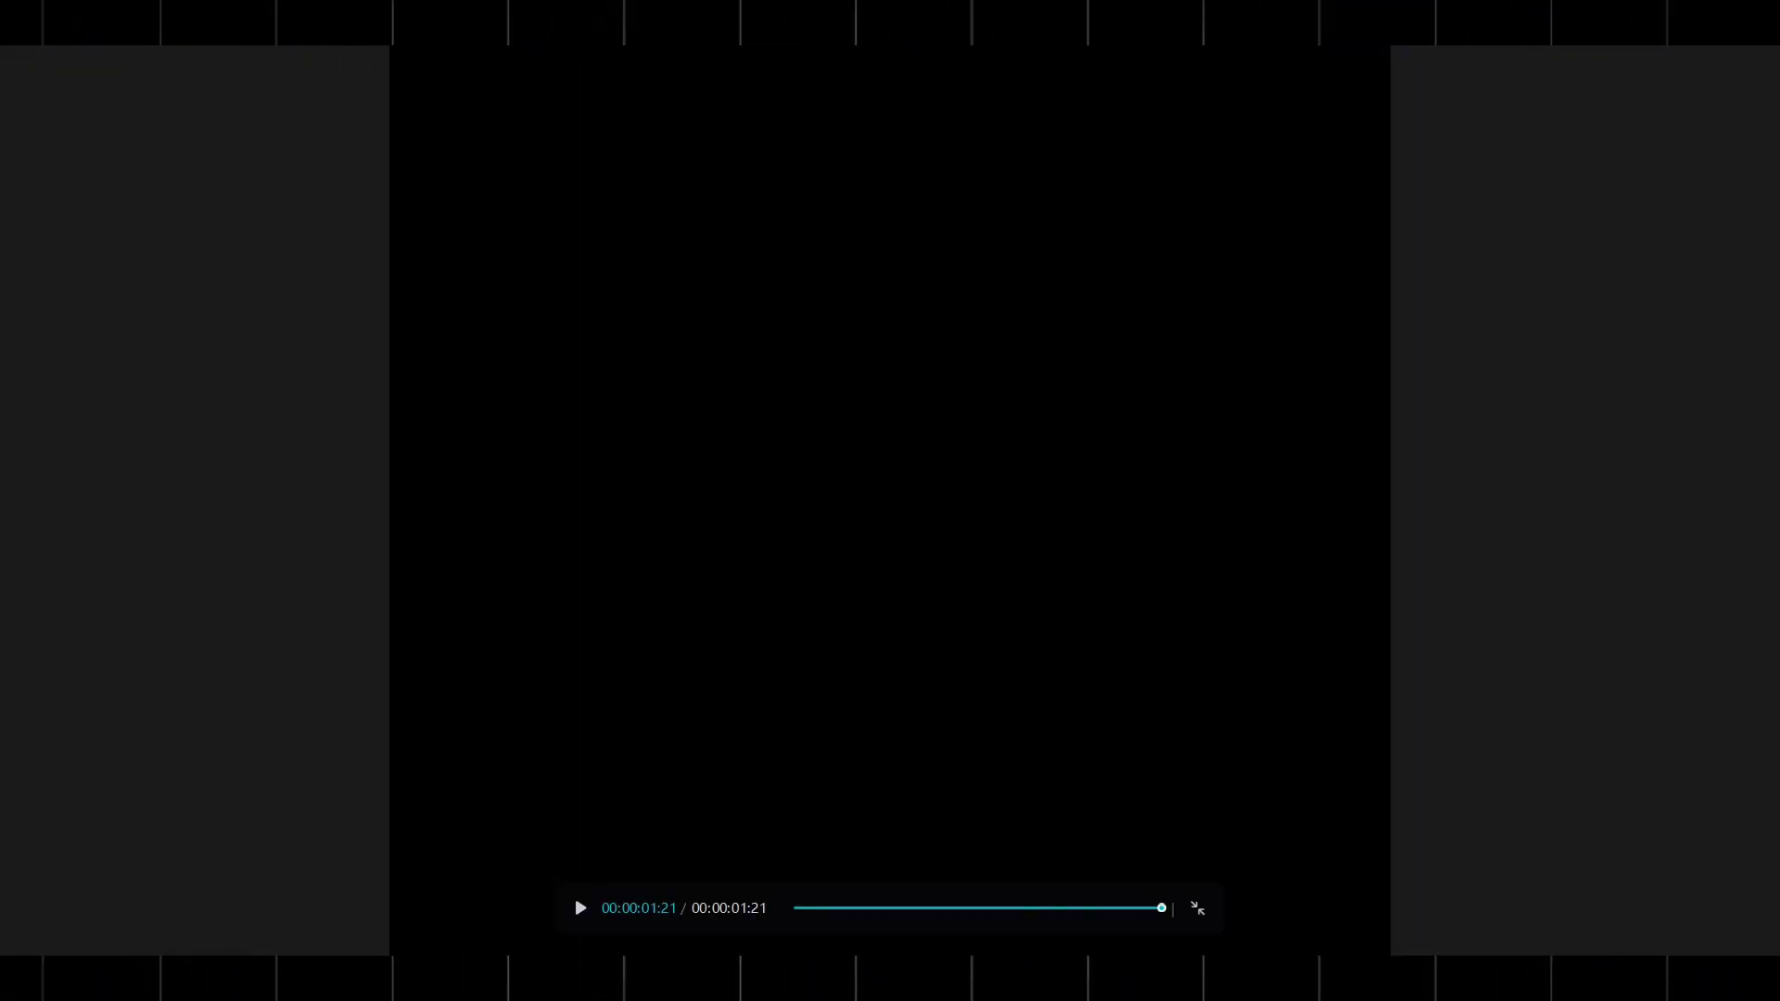
{"action": "key", "text": "space"}
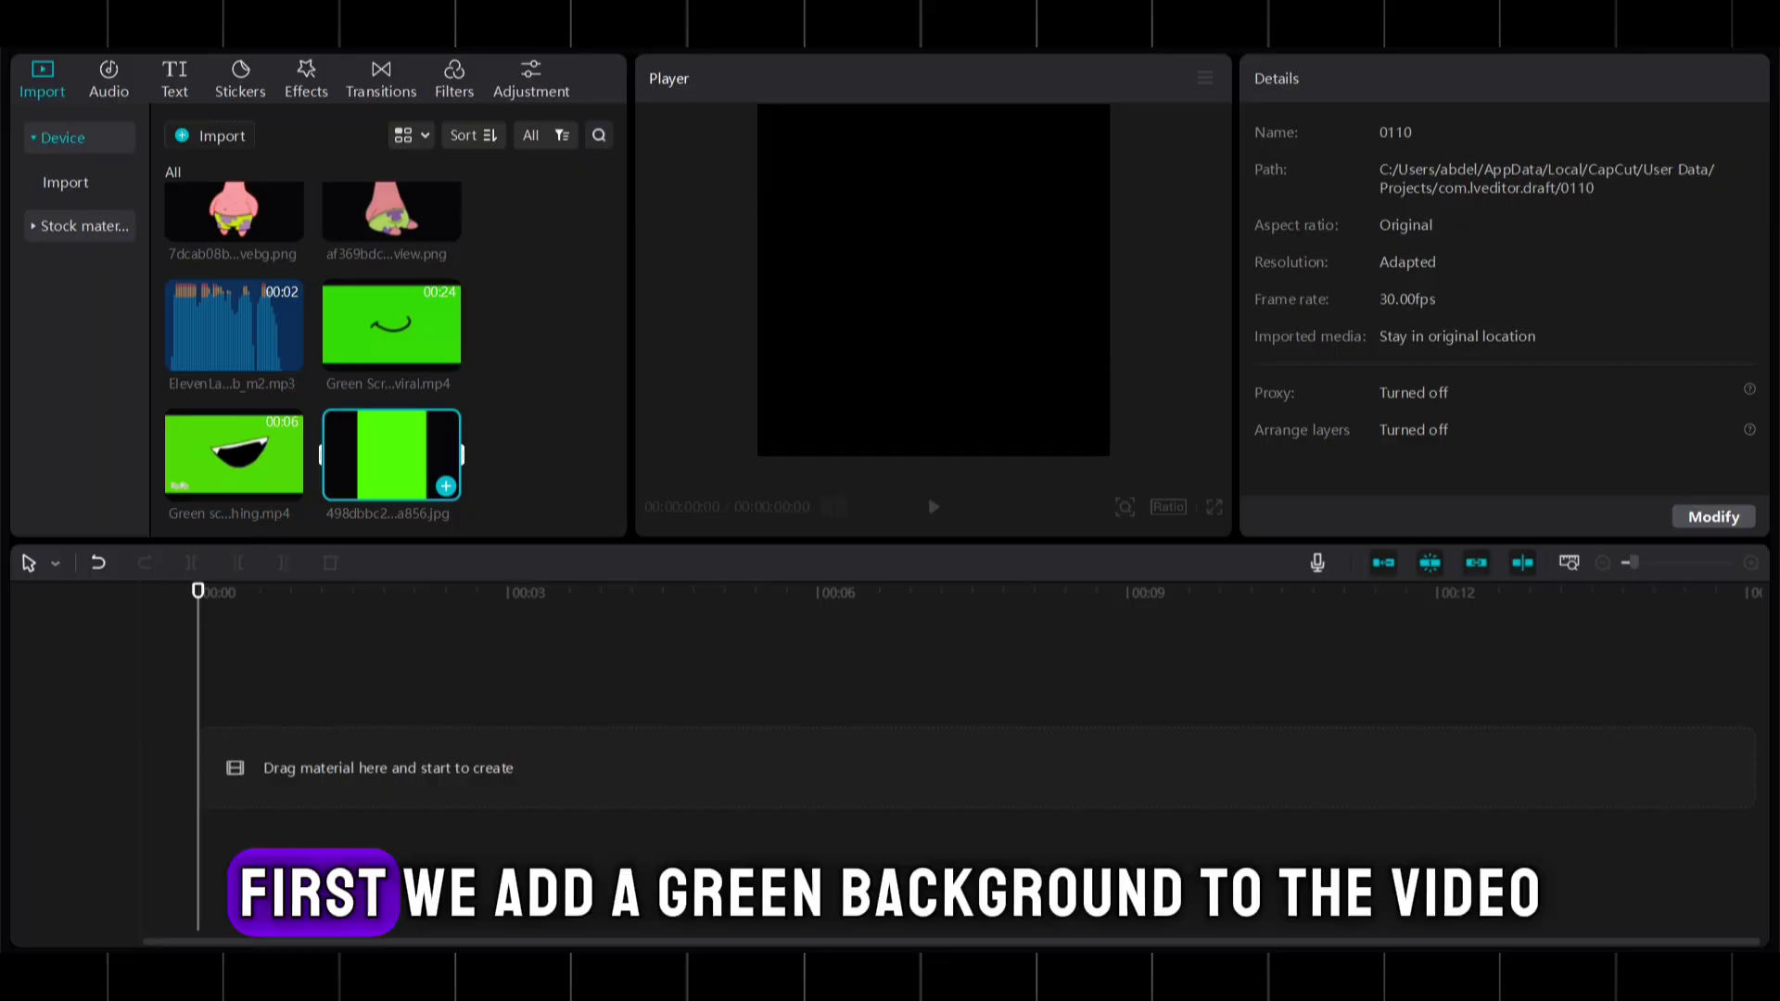
- Add the plain green background image to the empty timeline, overlay the sitting Patrick image at its start, and scale Patrick to 114%
{"action": "left_click", "coordinate": [446, 486]}
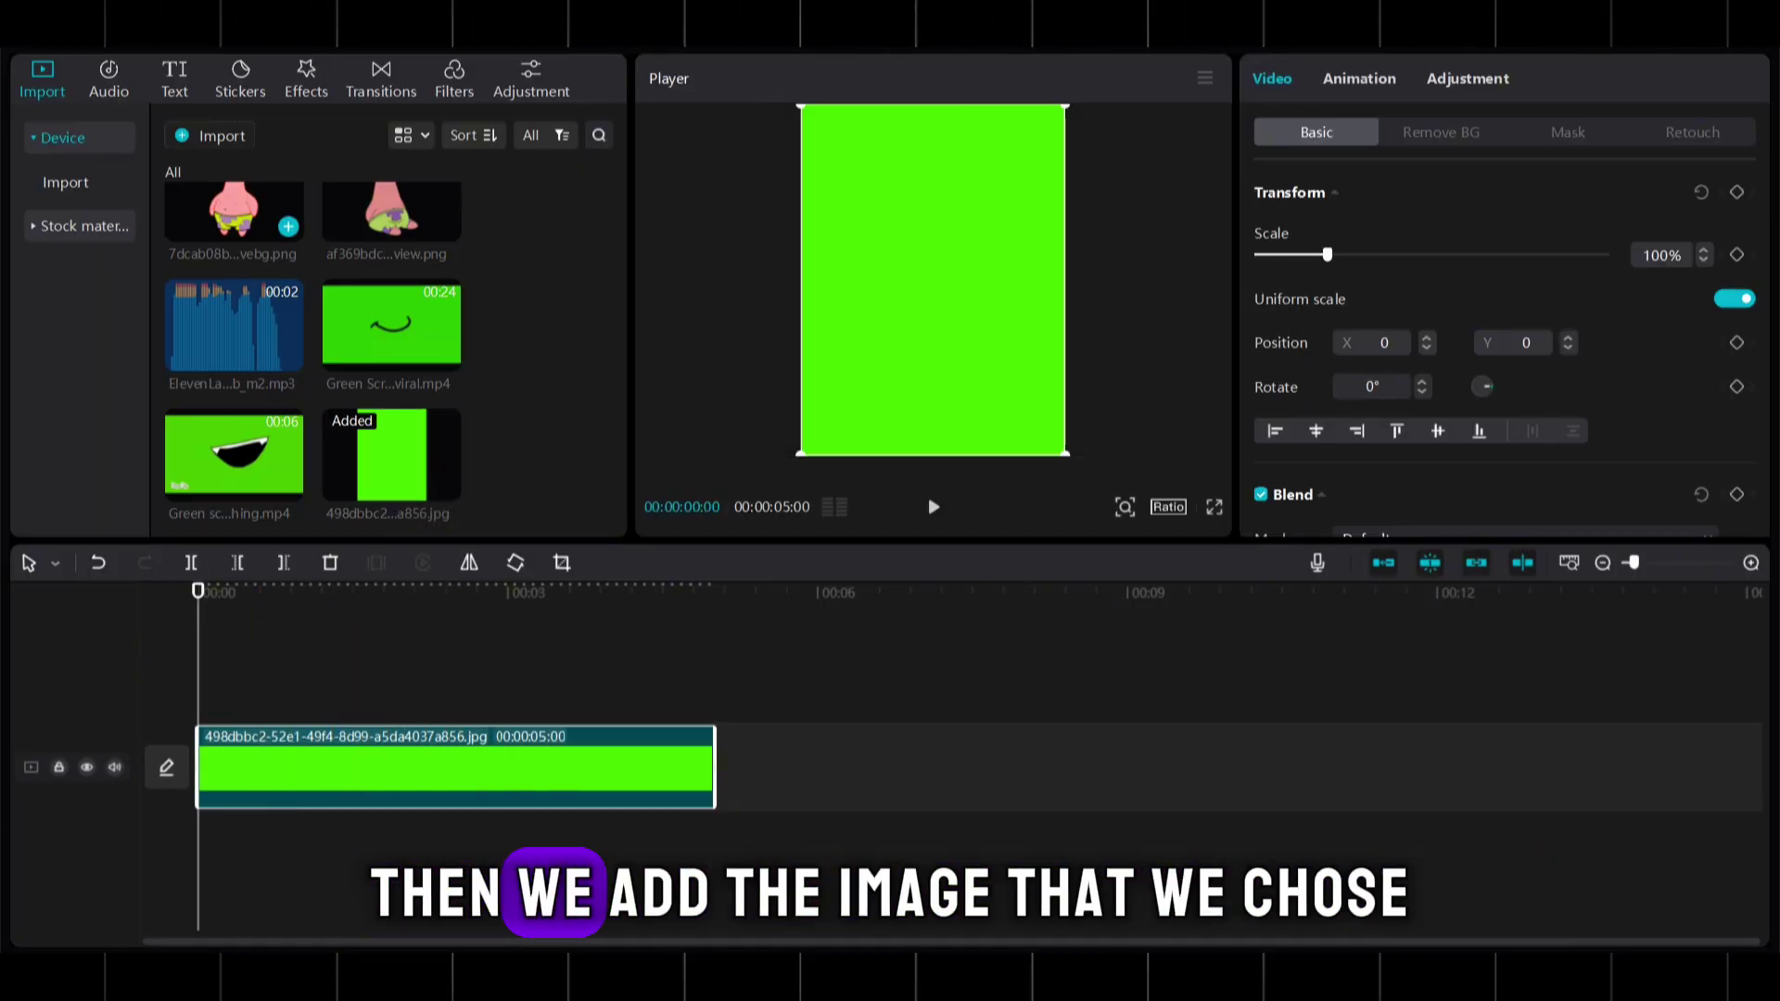
{"action": "mouse_move", "coordinate": [372, 213]}
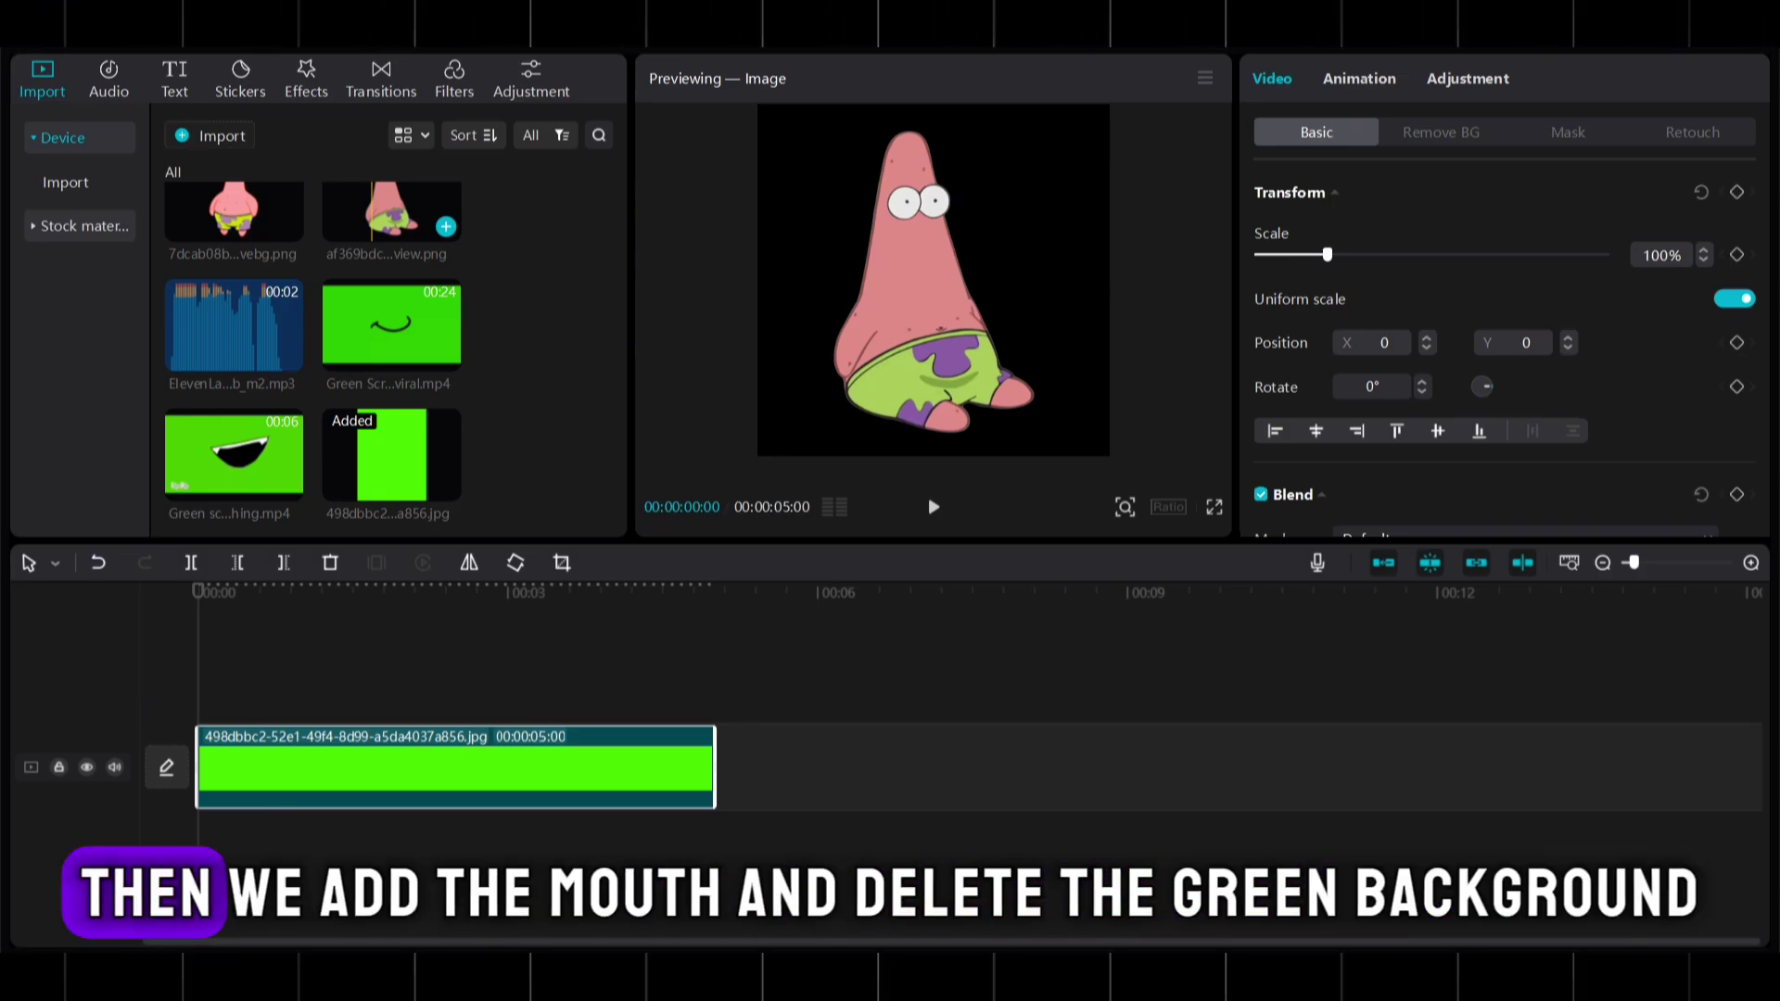
{"action": "left_click_drag", "start_coordinate": [372, 214], "coordinate": [237, 685]}
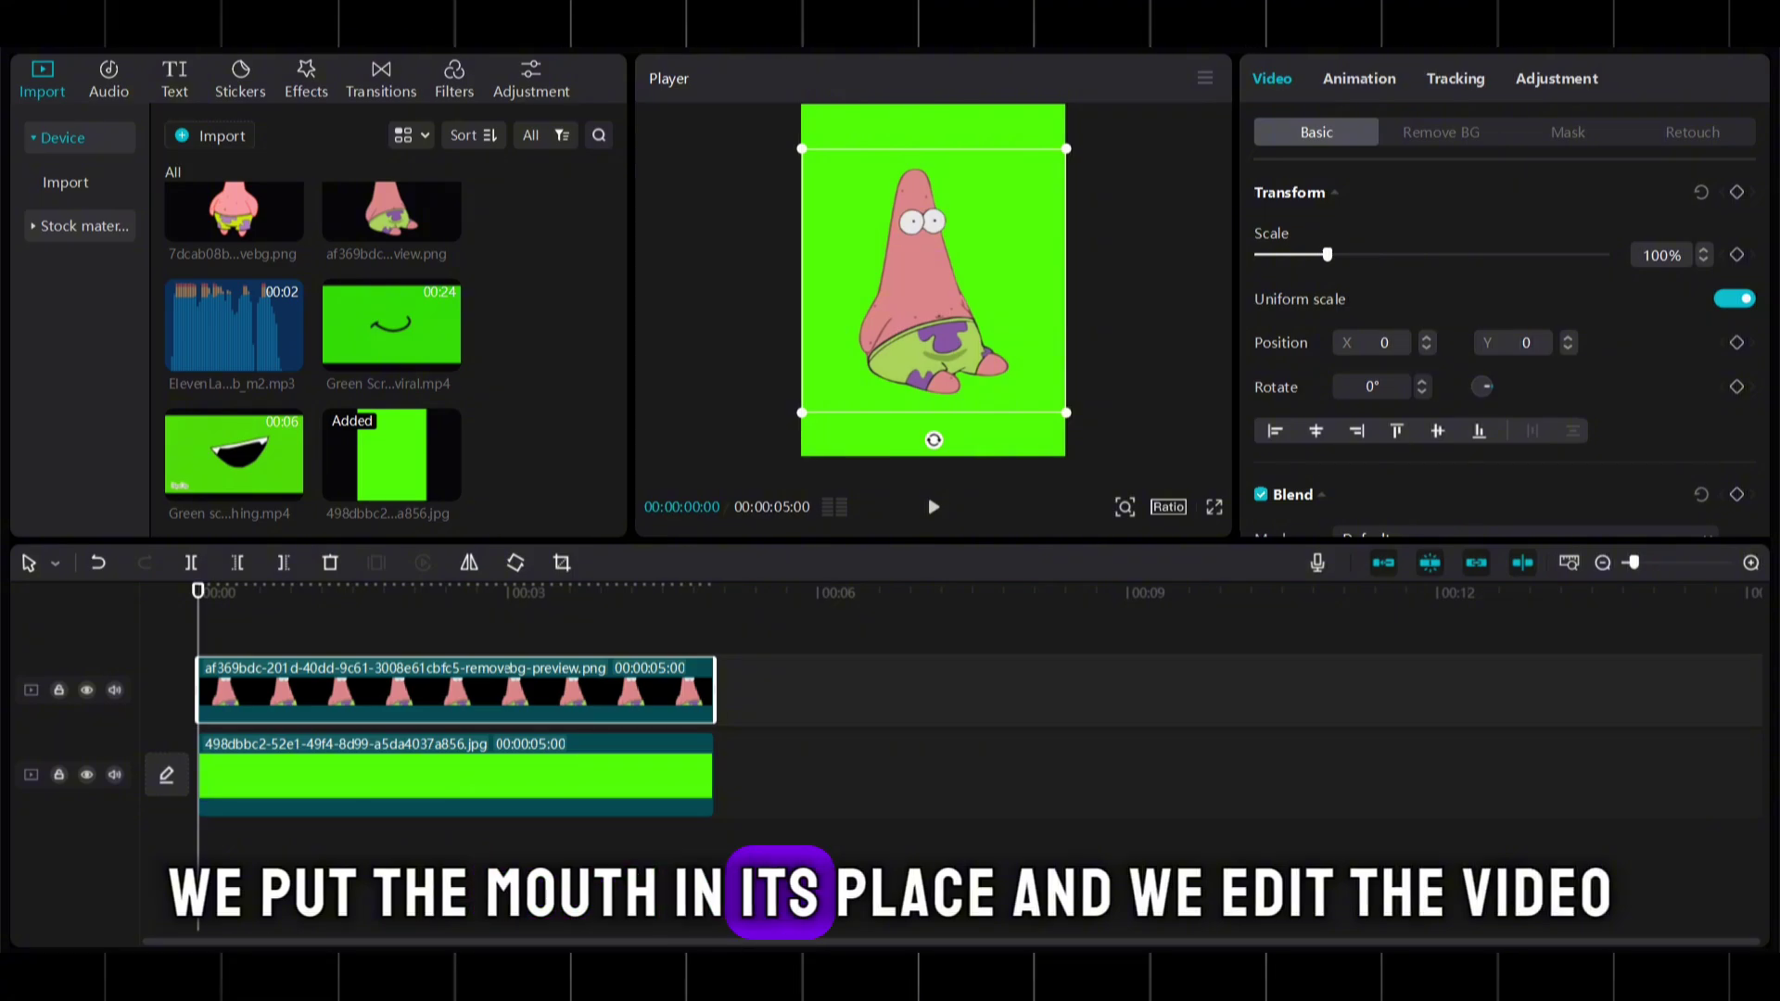
{"action": "left_click_drag", "start_coordinate": [1066, 412], "coordinate": [1084, 431]}
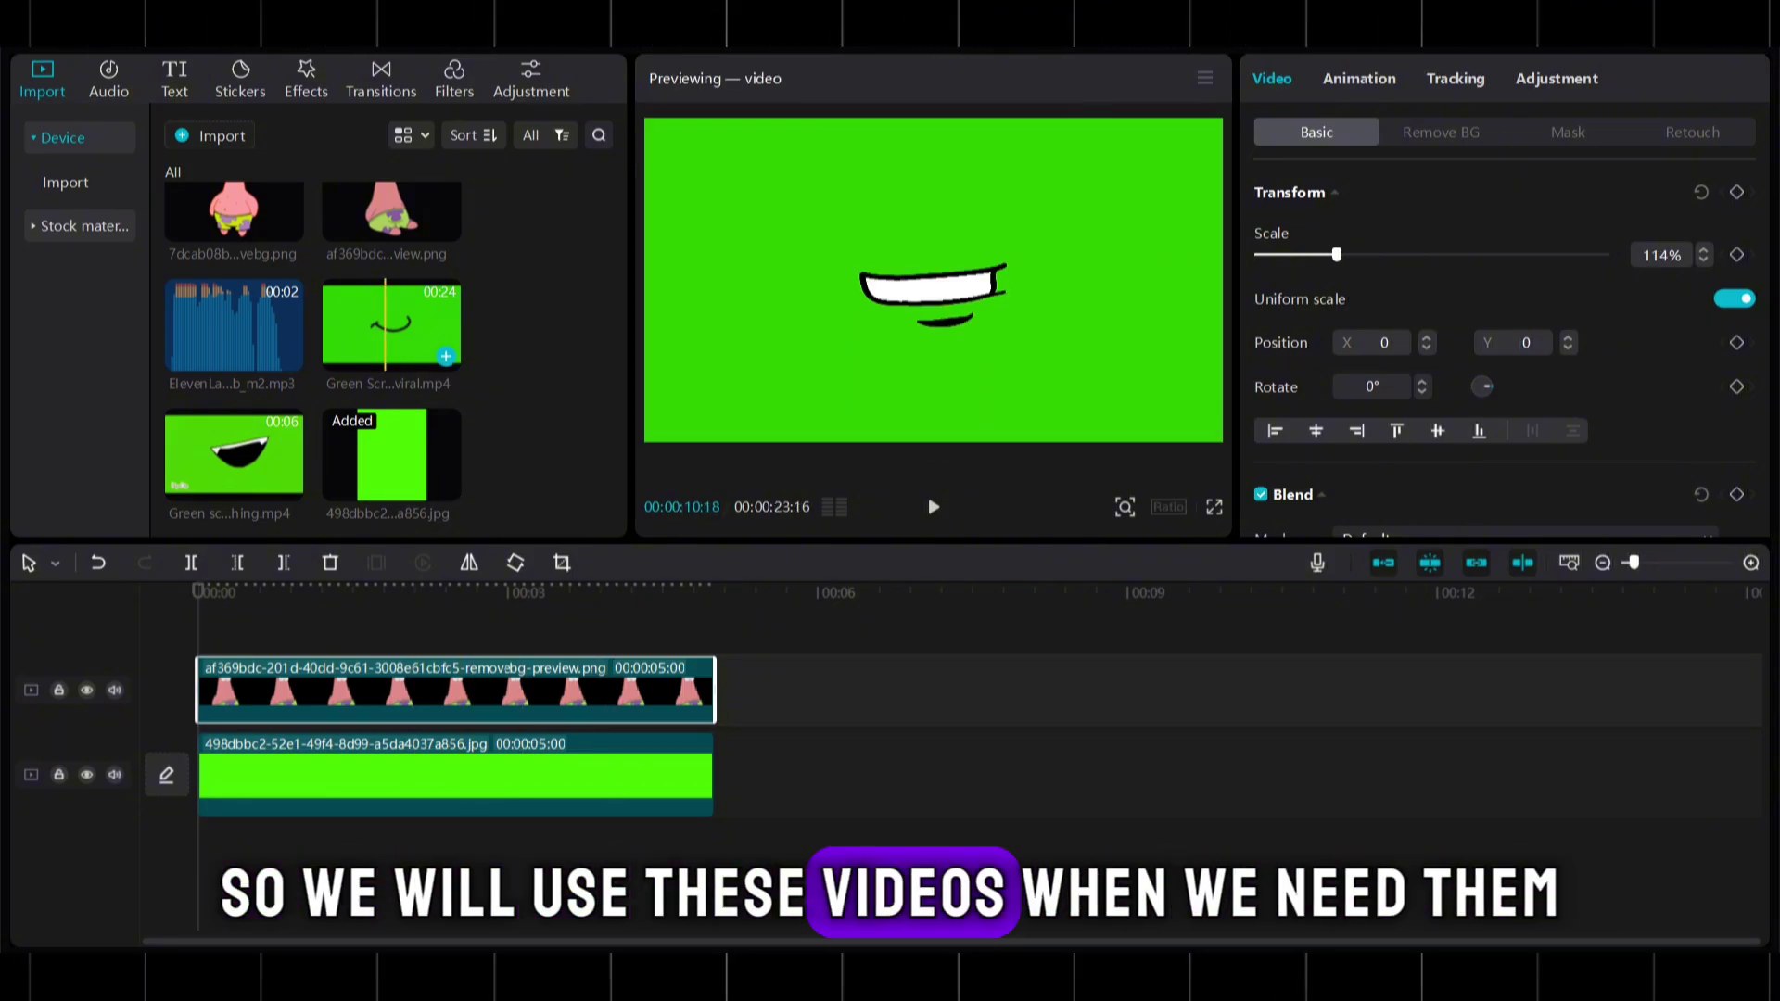
- Add the green screen cartoon lips expression clip above the Patrick image and crop off both sides around the mouth
{"action": "left_click", "coordinate": [446, 356]}
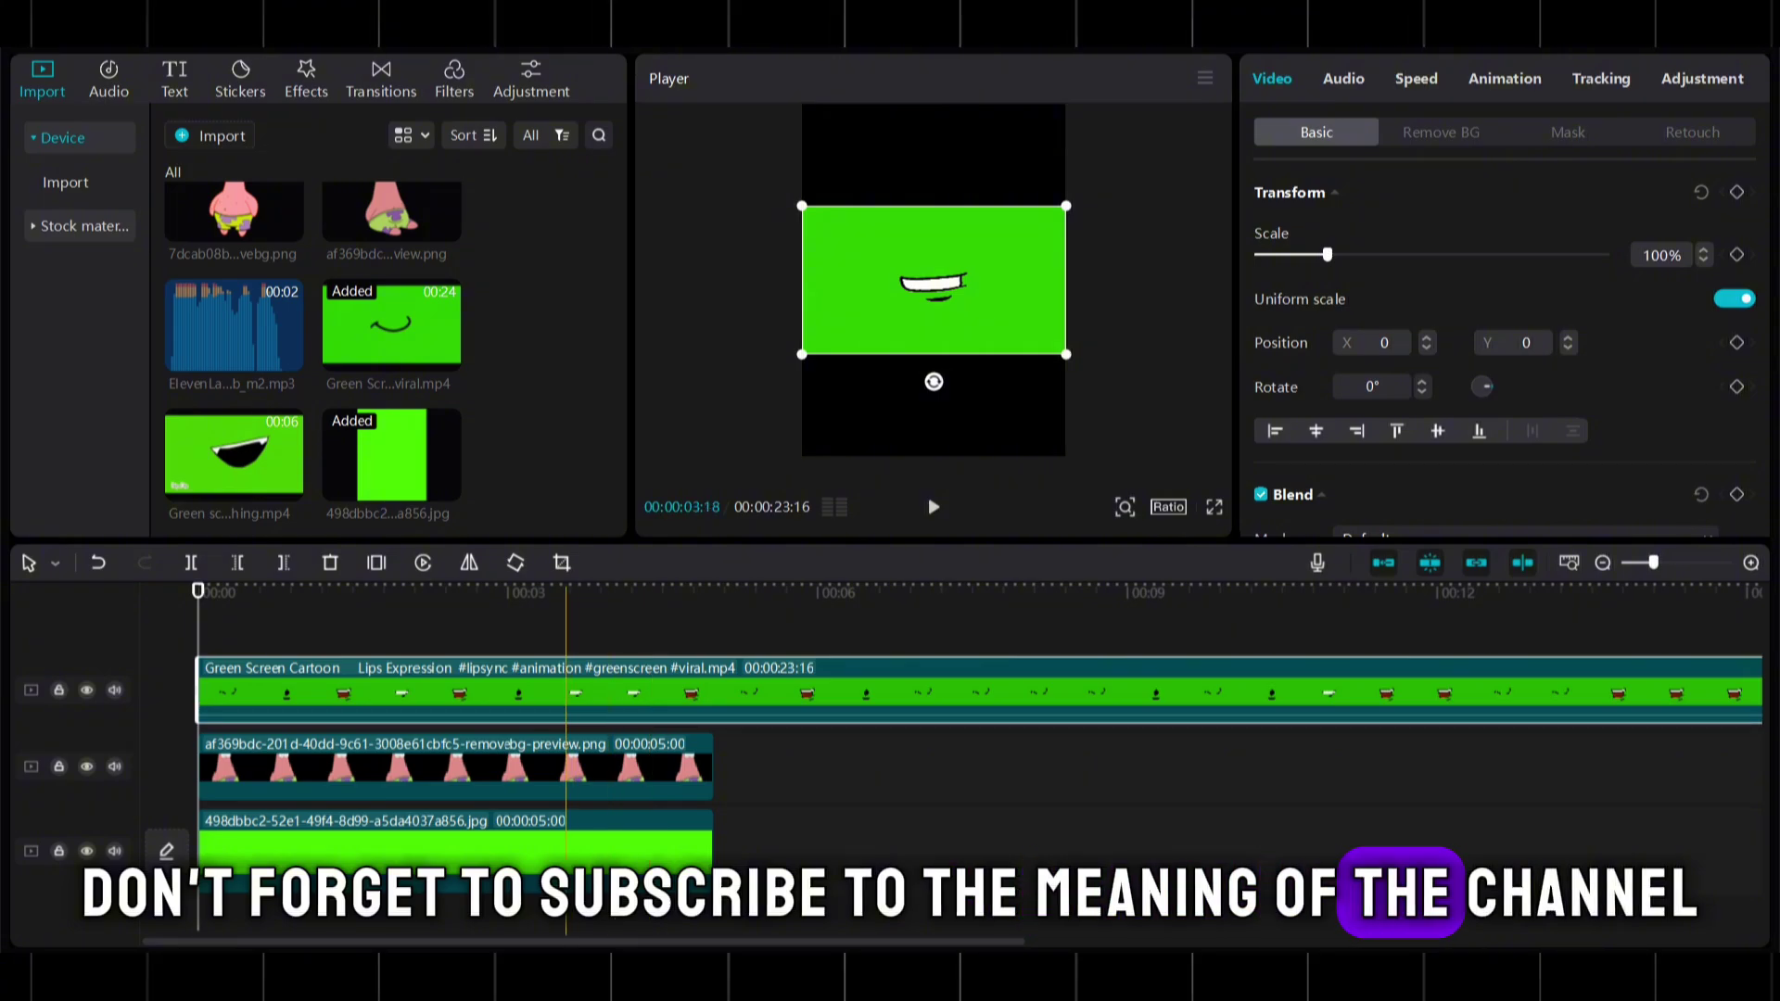
{"action": "left_click", "coordinate": [560, 563]}
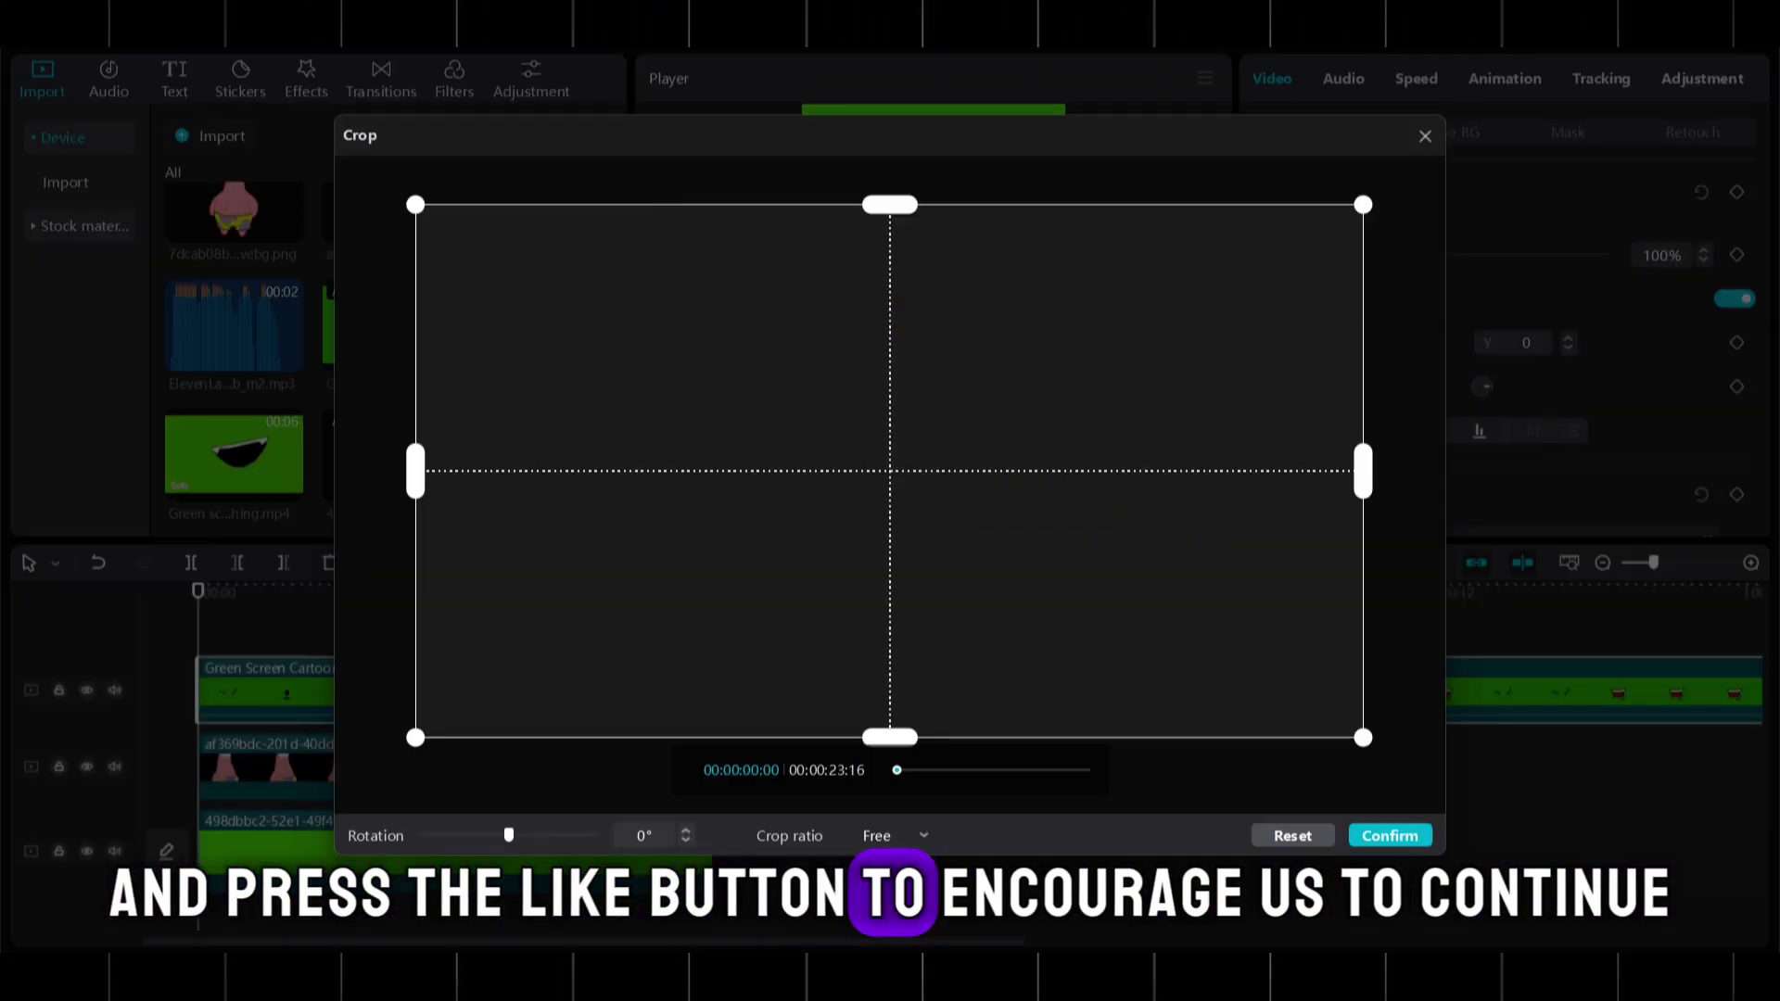
{"action": "left_click_drag", "start_coordinate": [1362, 471], "coordinate": [1096, 471]}
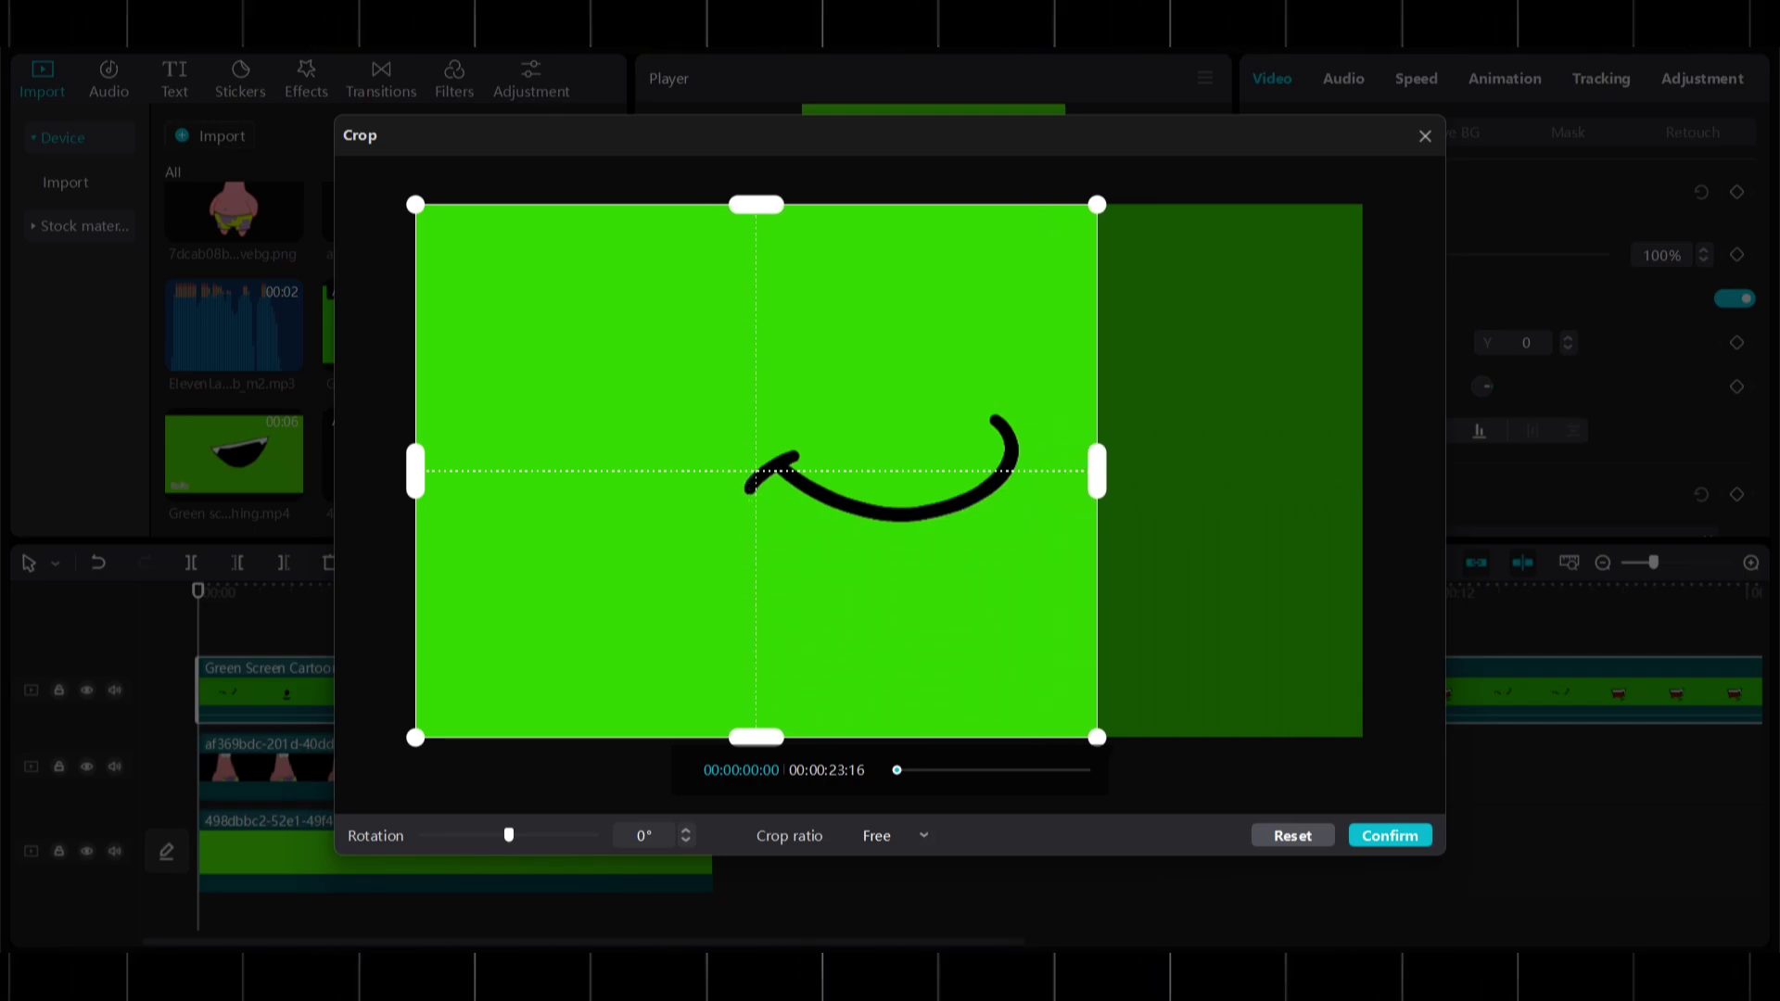
{"action": "left_click_drag", "start_coordinate": [417, 471], "coordinate": [691, 471]}
{"action": "left_click", "coordinate": [1375, 836]}
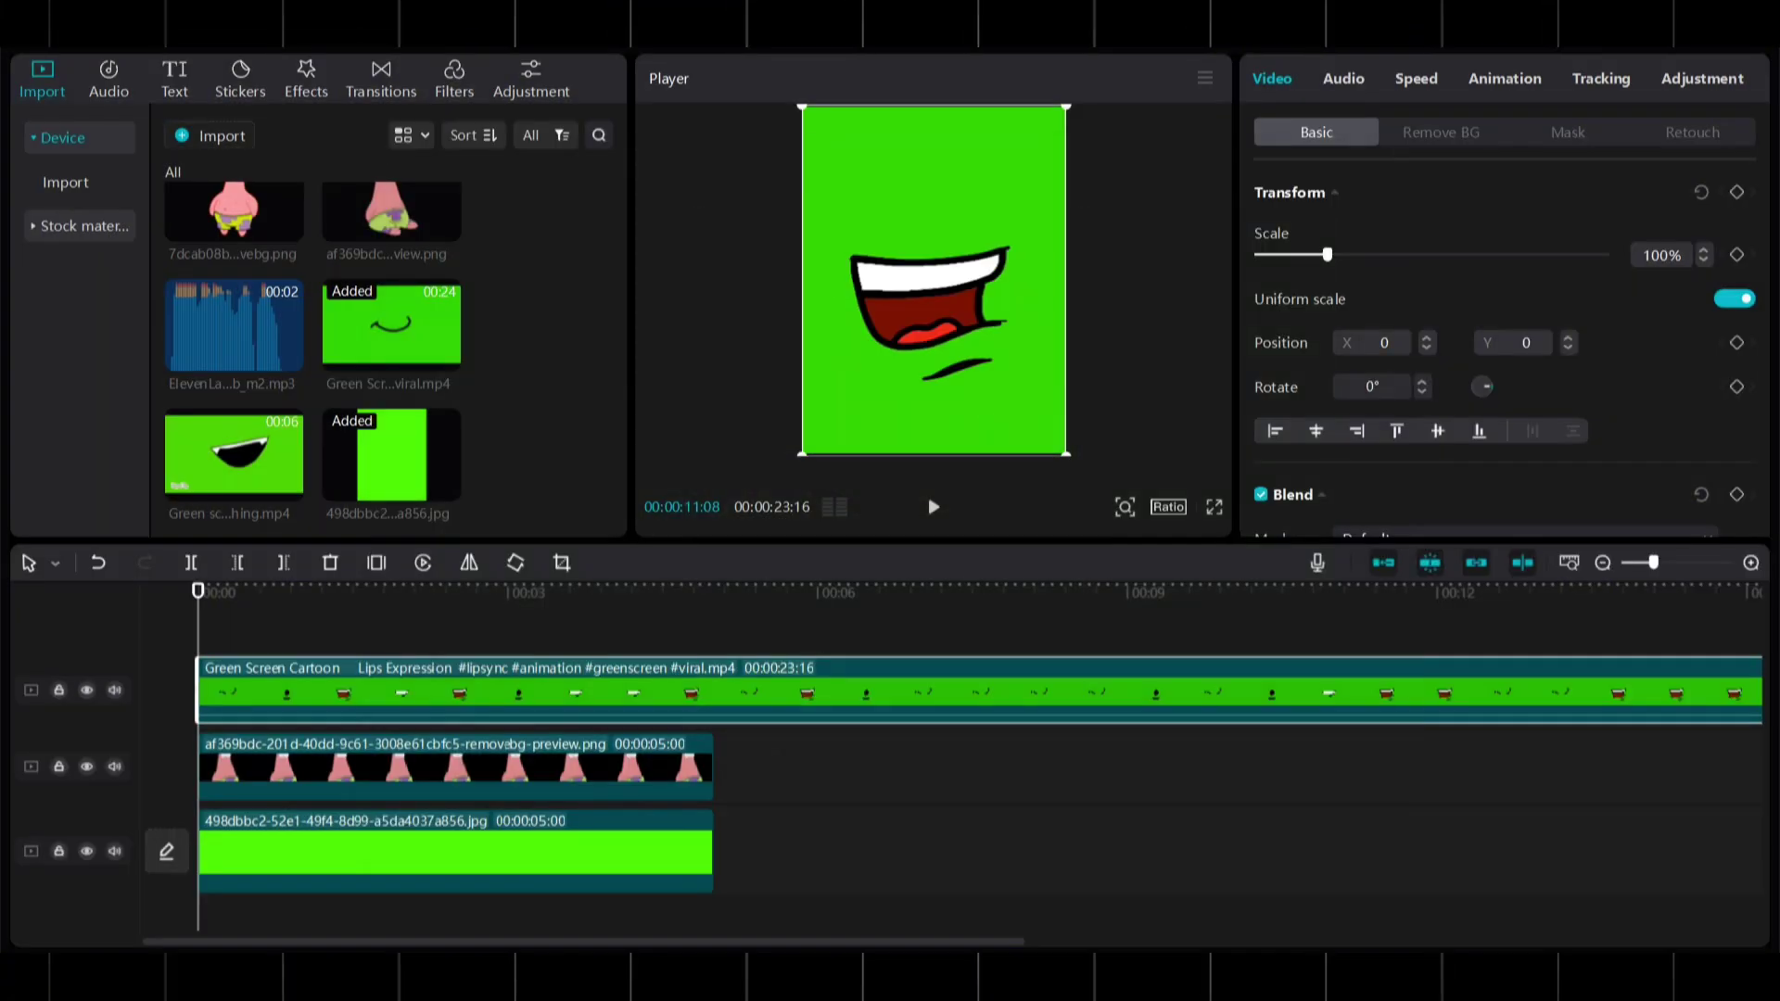
- Apply a chroma key to the lips clip, sampling its green background and setting the intensity to 6
{"action": "left_click", "coordinate": [1440, 133]}
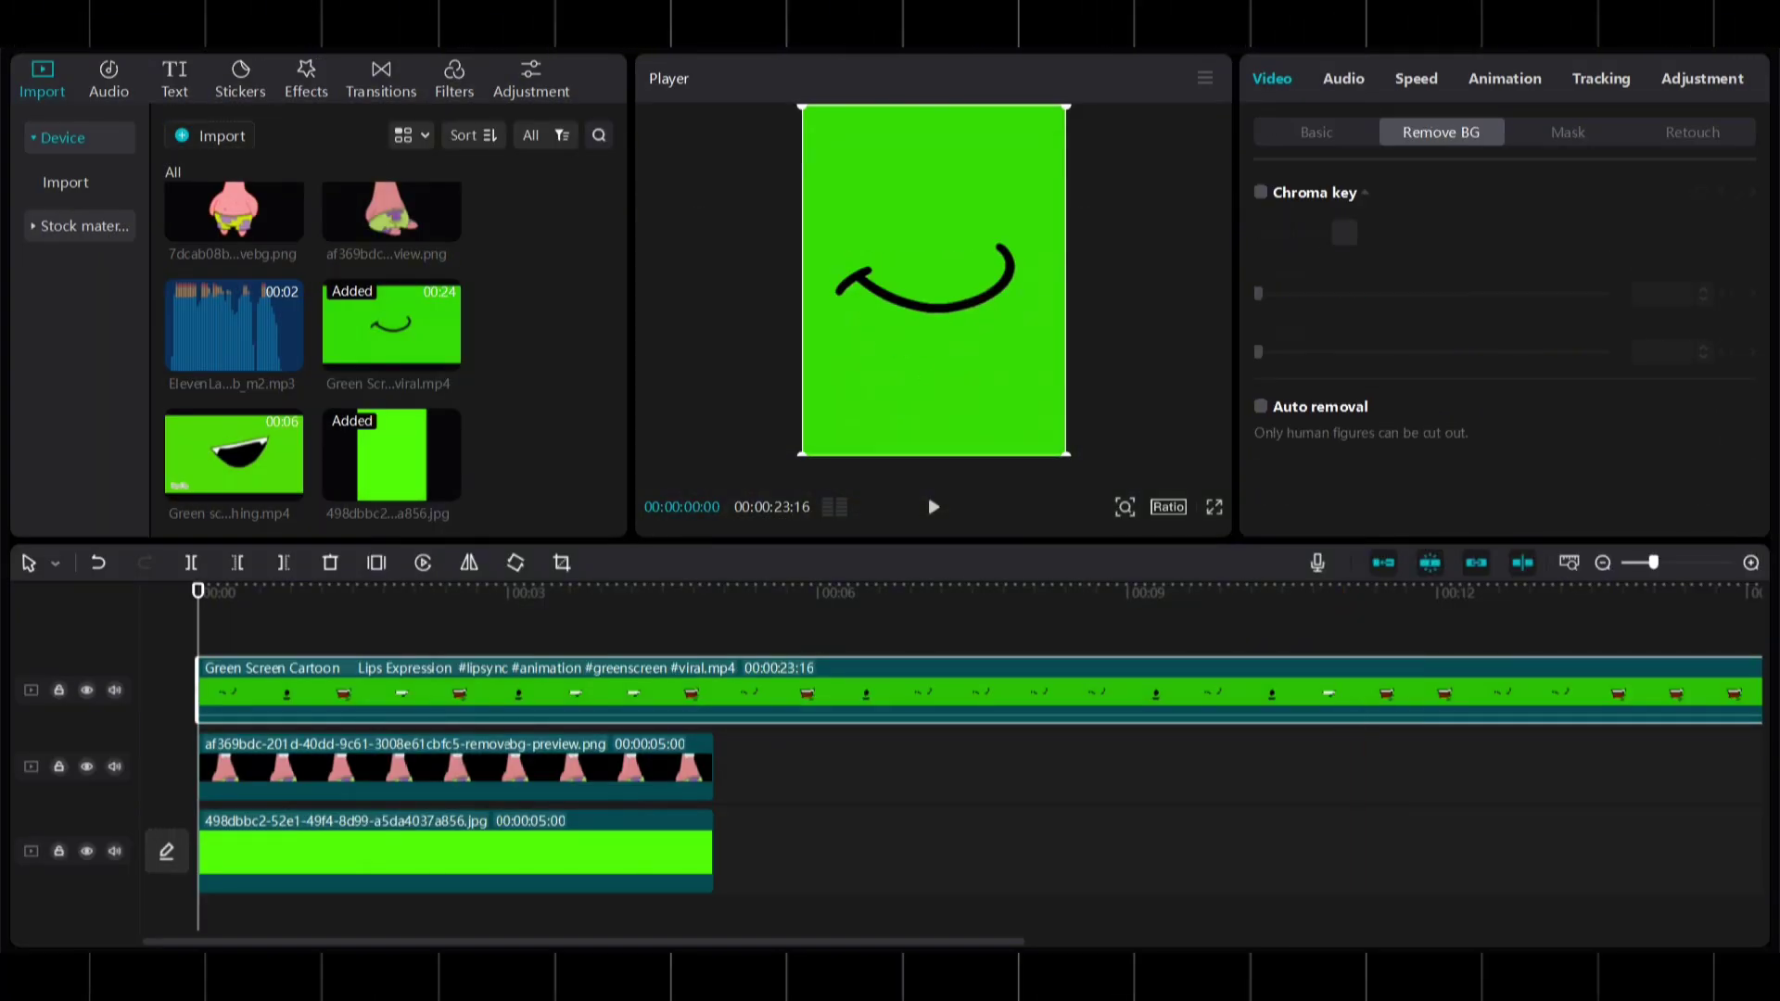
{"action": "left_click", "coordinate": [1260, 192]}
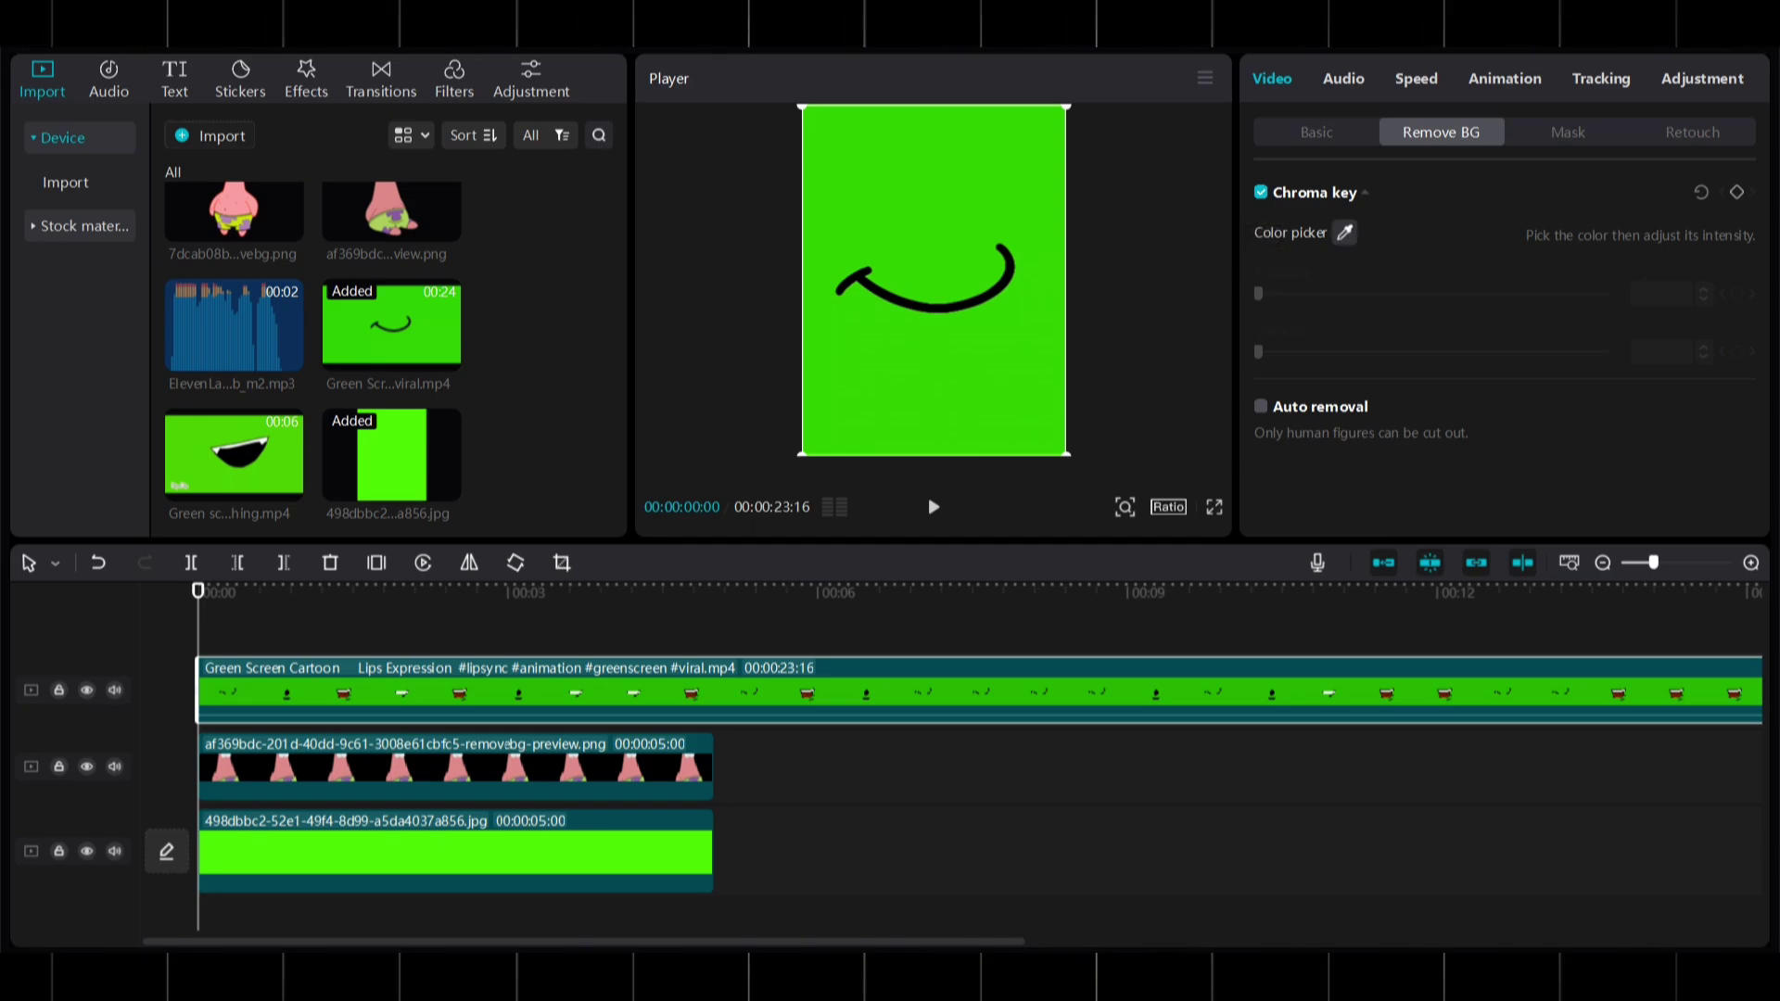
{"action": "left_click", "coordinate": [979, 203]}
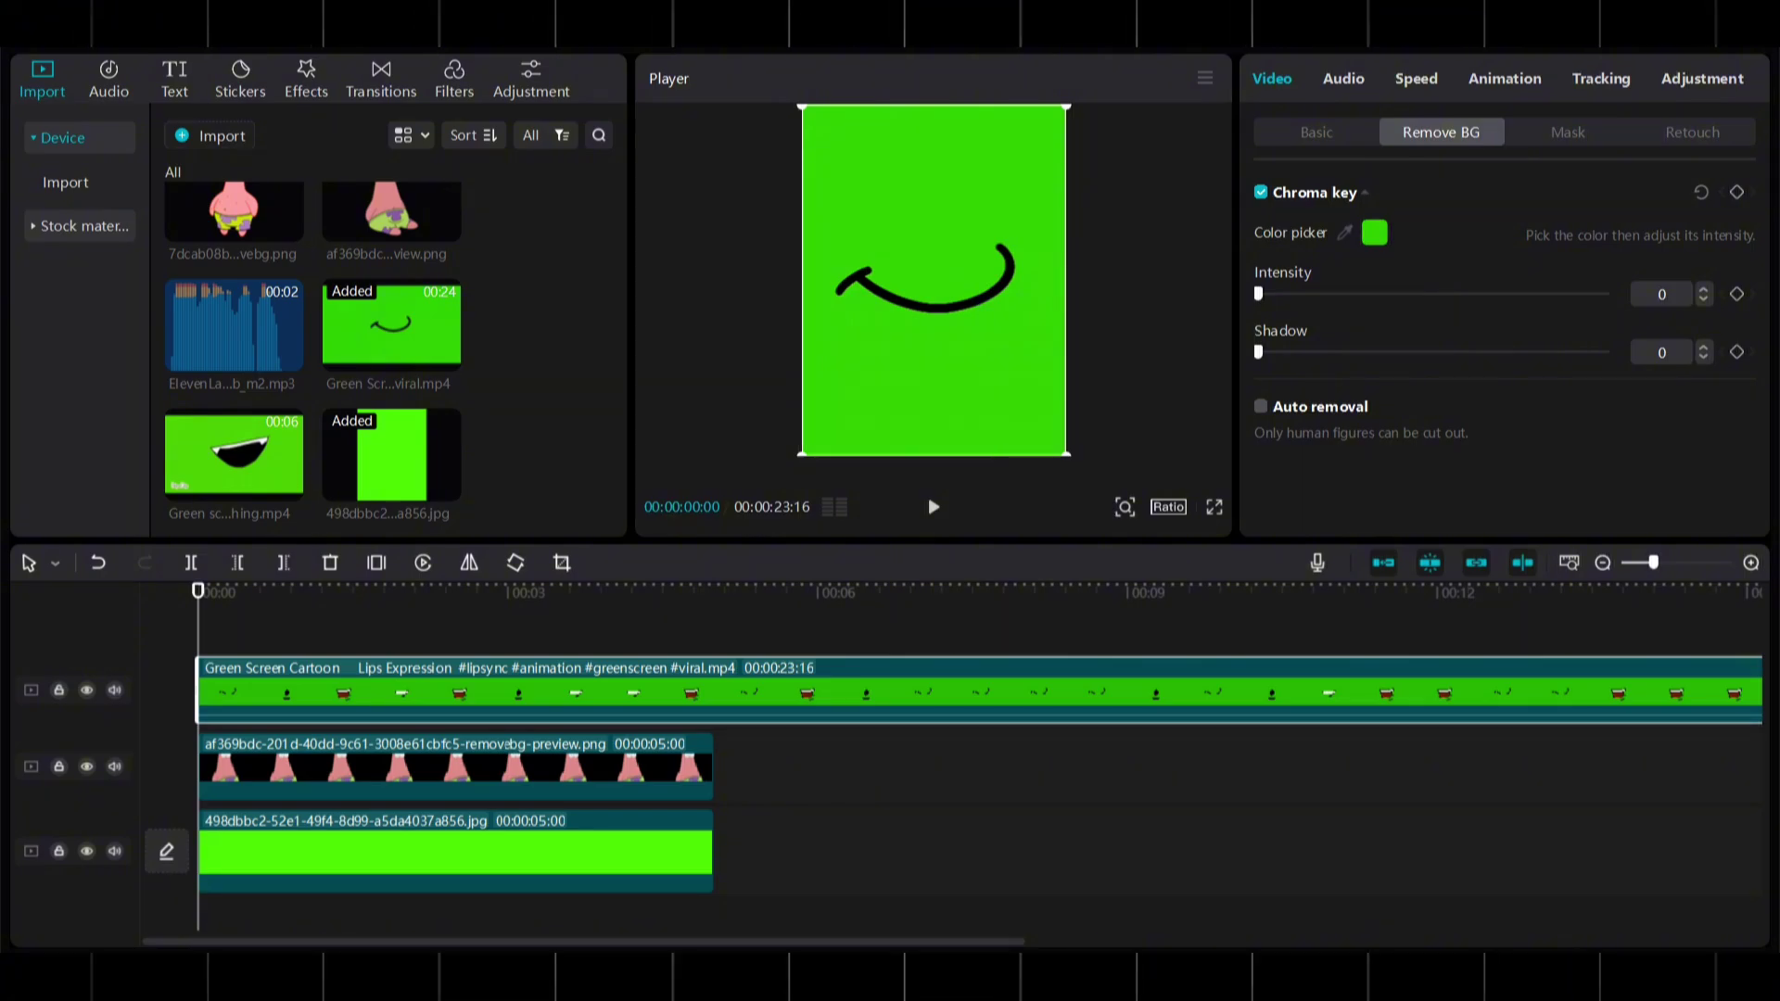
{"action": "left_click", "coordinate": [1662, 294]}
{"action": "type", "text": "6"}
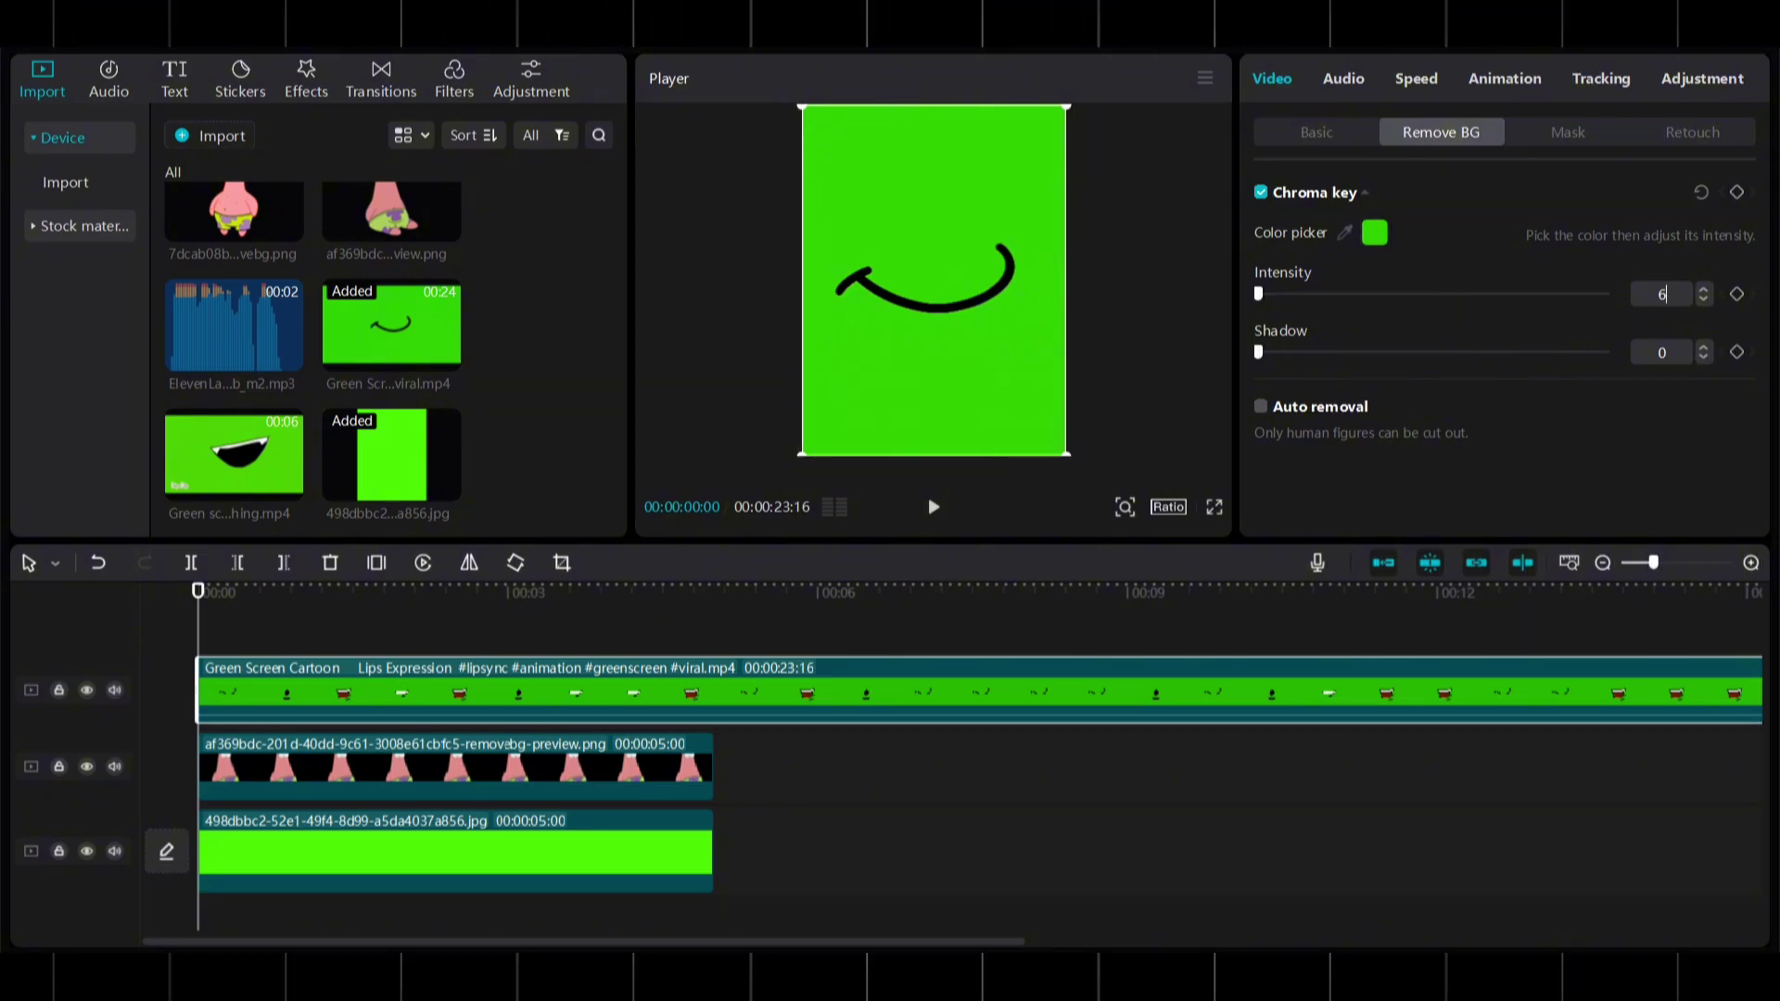
{"action": "key", "text": "Return"}
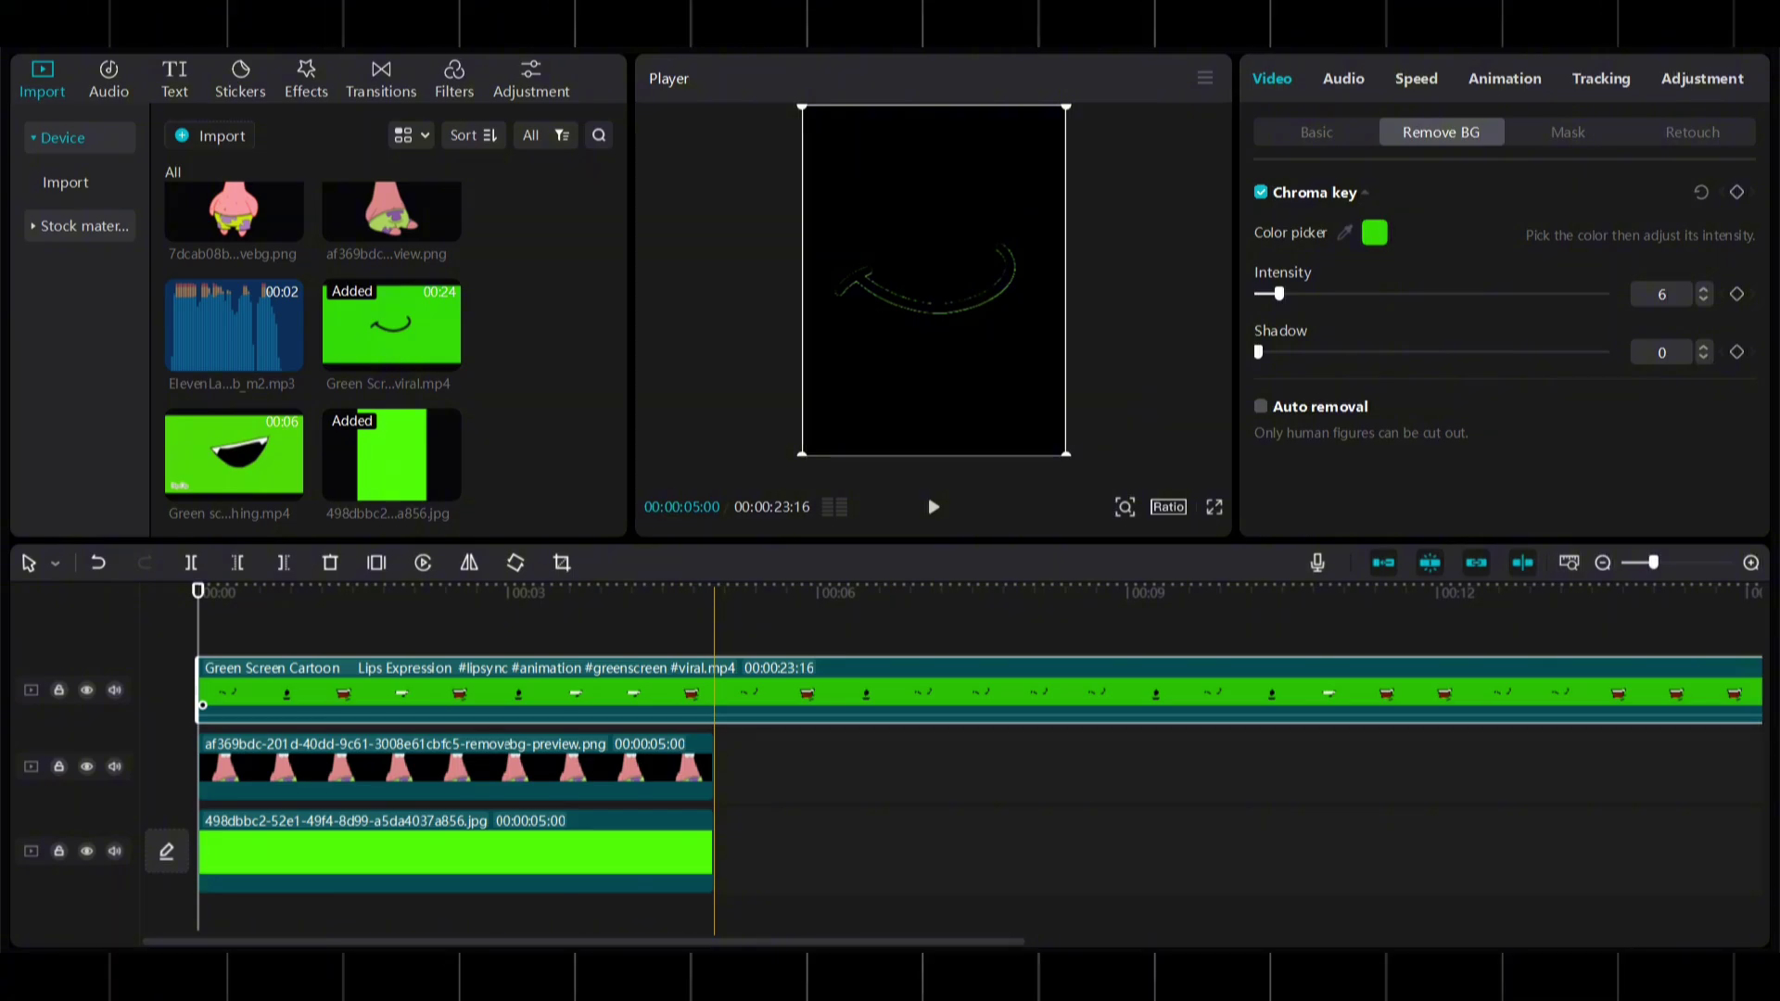
- Trim the lips clip at 00:00:05:00 so that it ends together with the Patrick image
{"action": "left_click", "coordinate": [715, 788]}
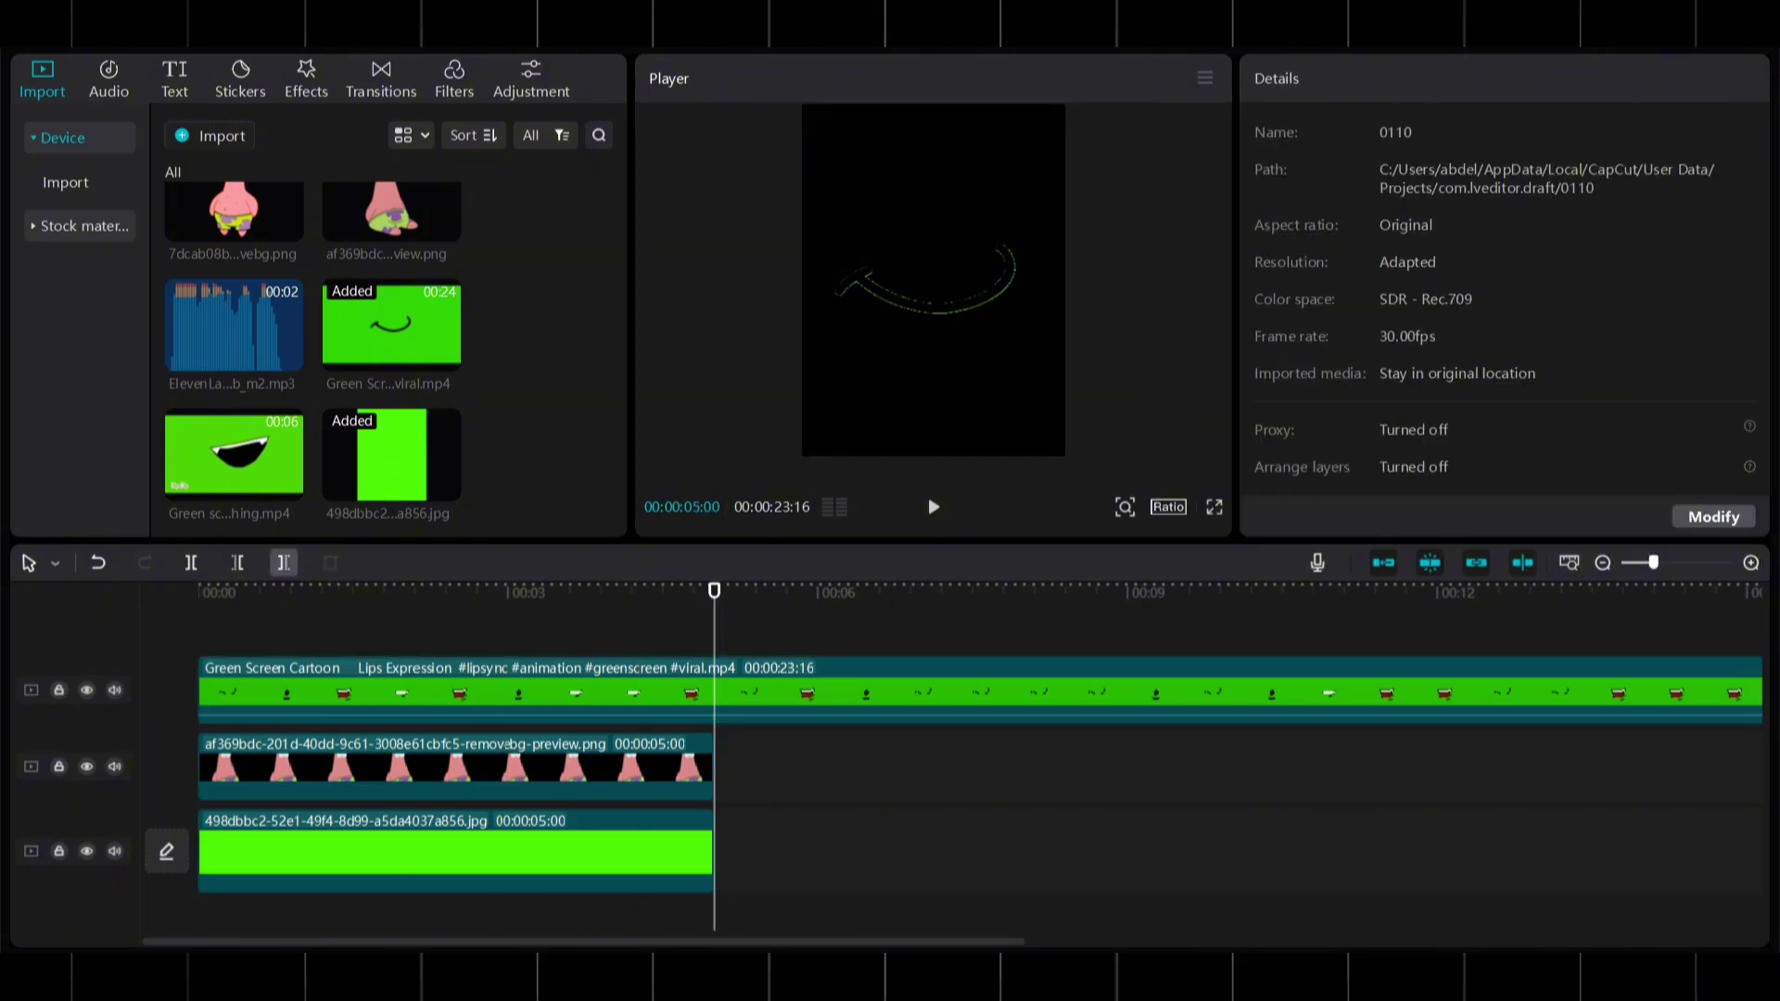
{"action": "left_click", "coordinate": [283, 562]}
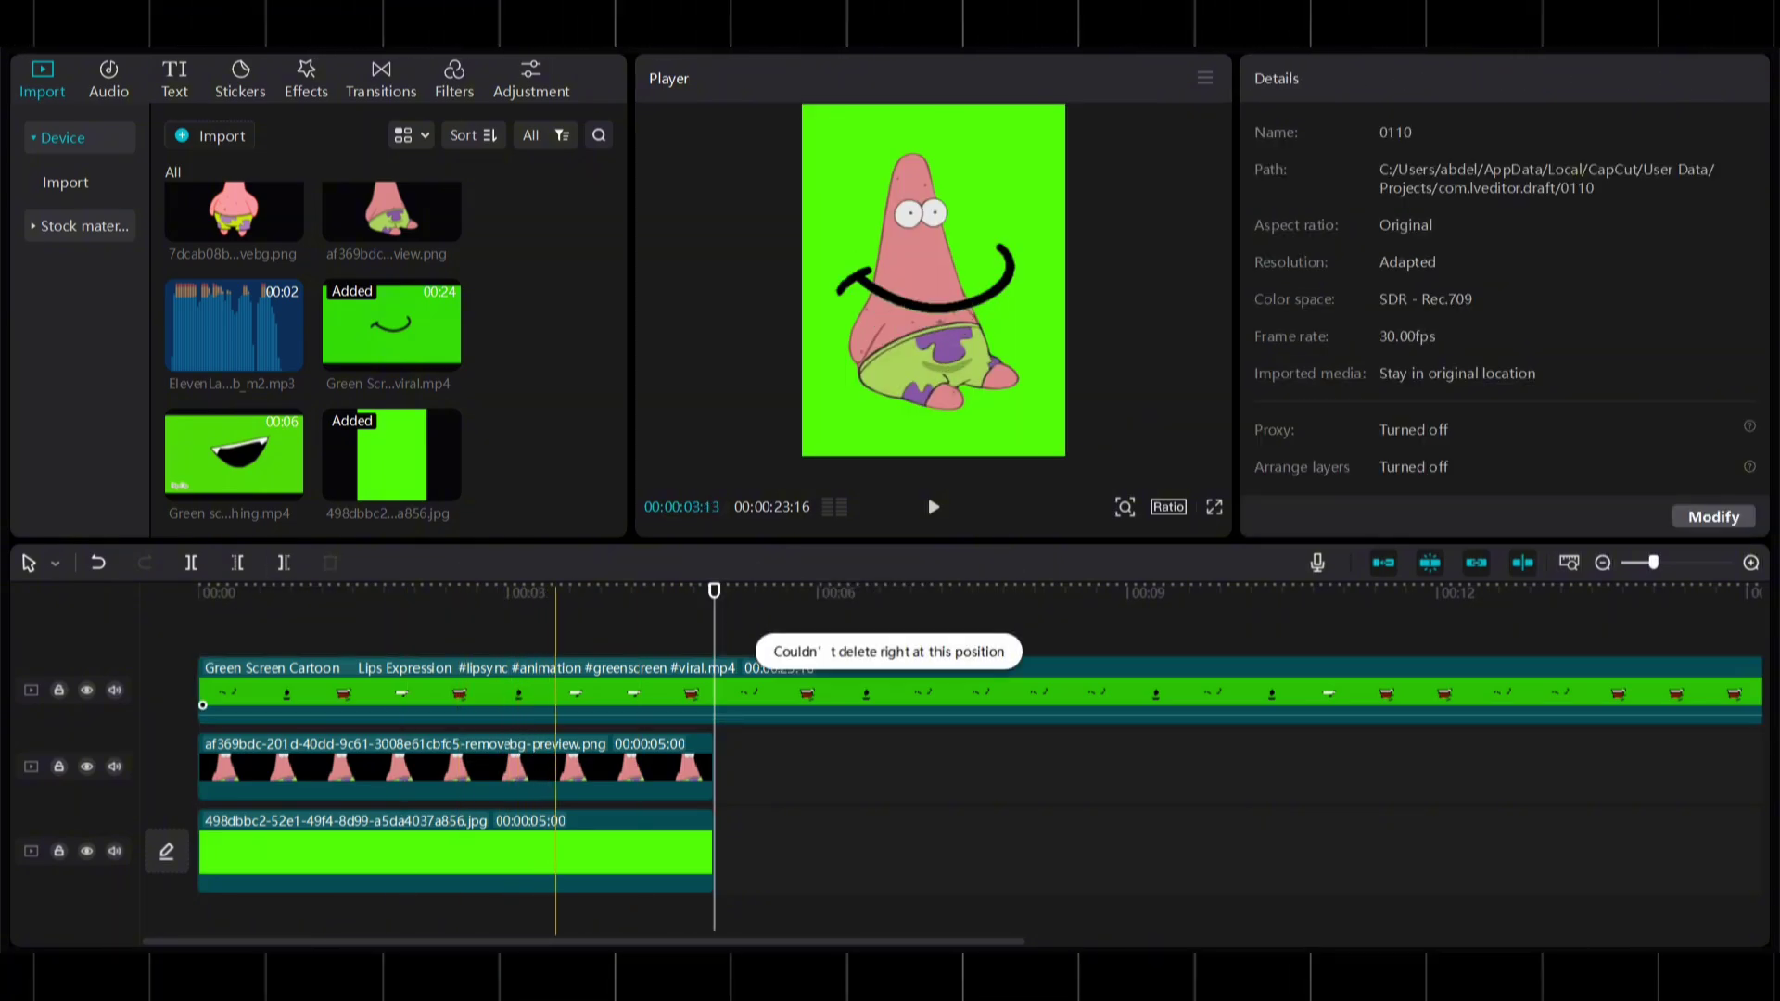
{"action": "left_click", "coordinate": [749, 690]}
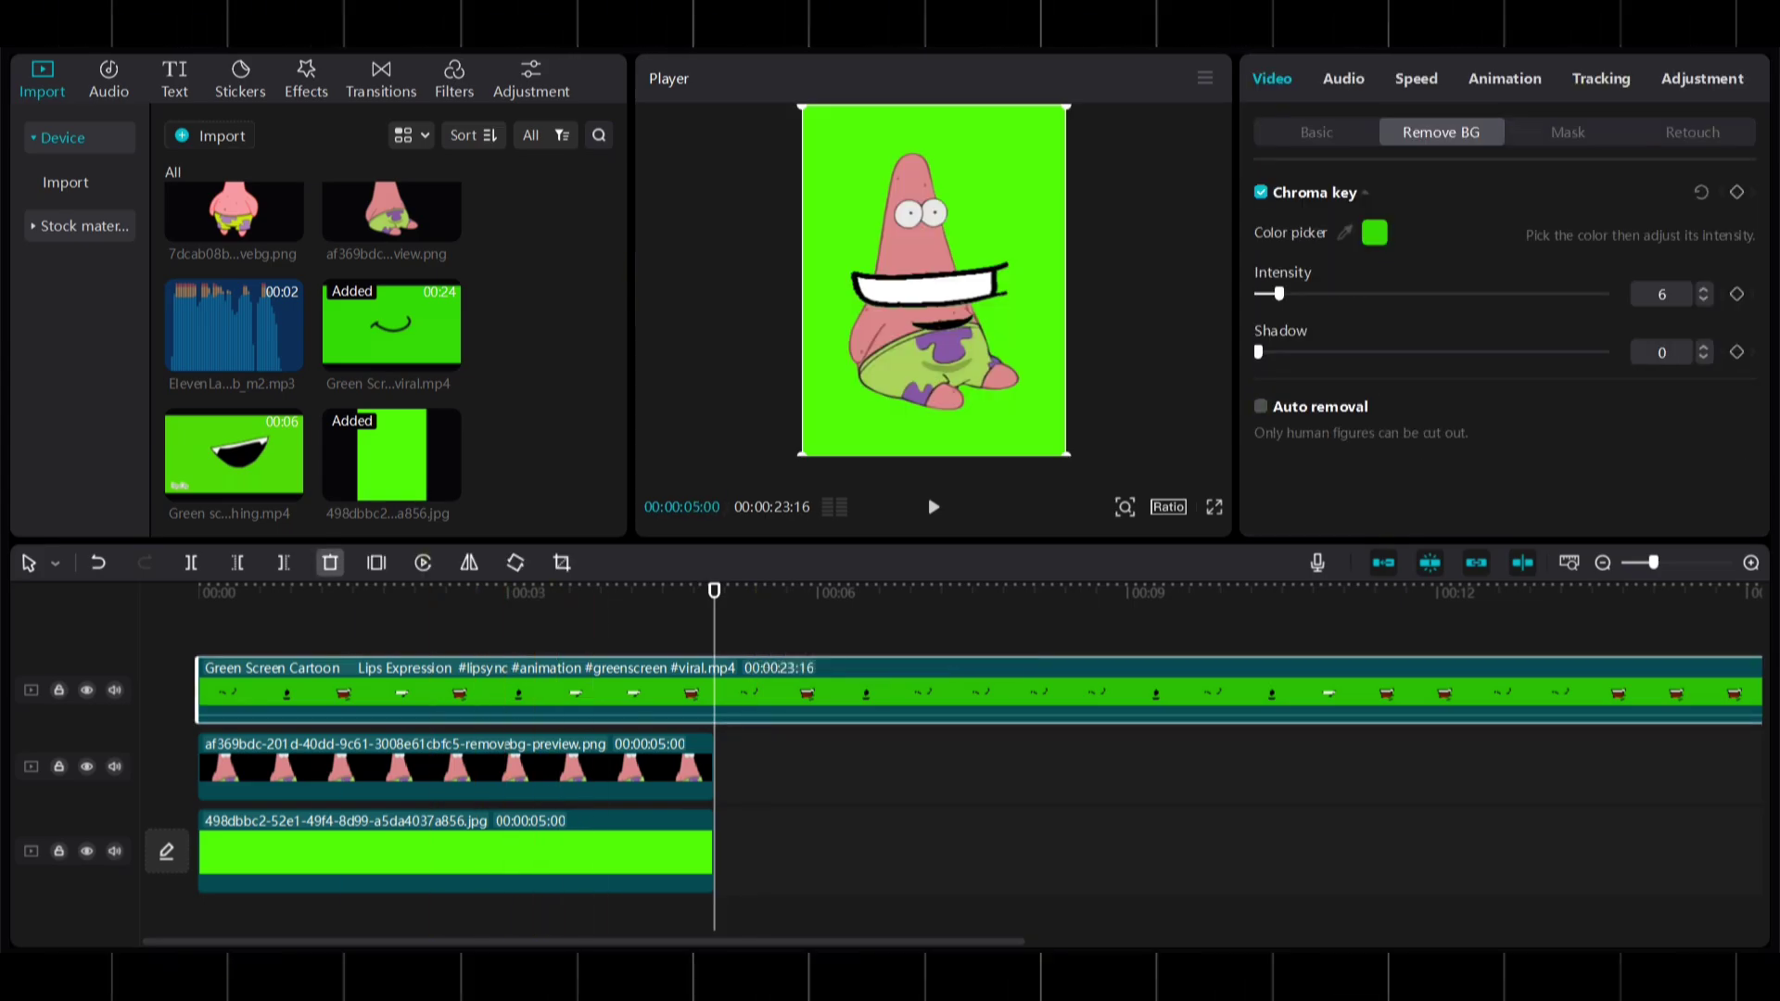
{"action": "left_click", "coordinate": [284, 563]}
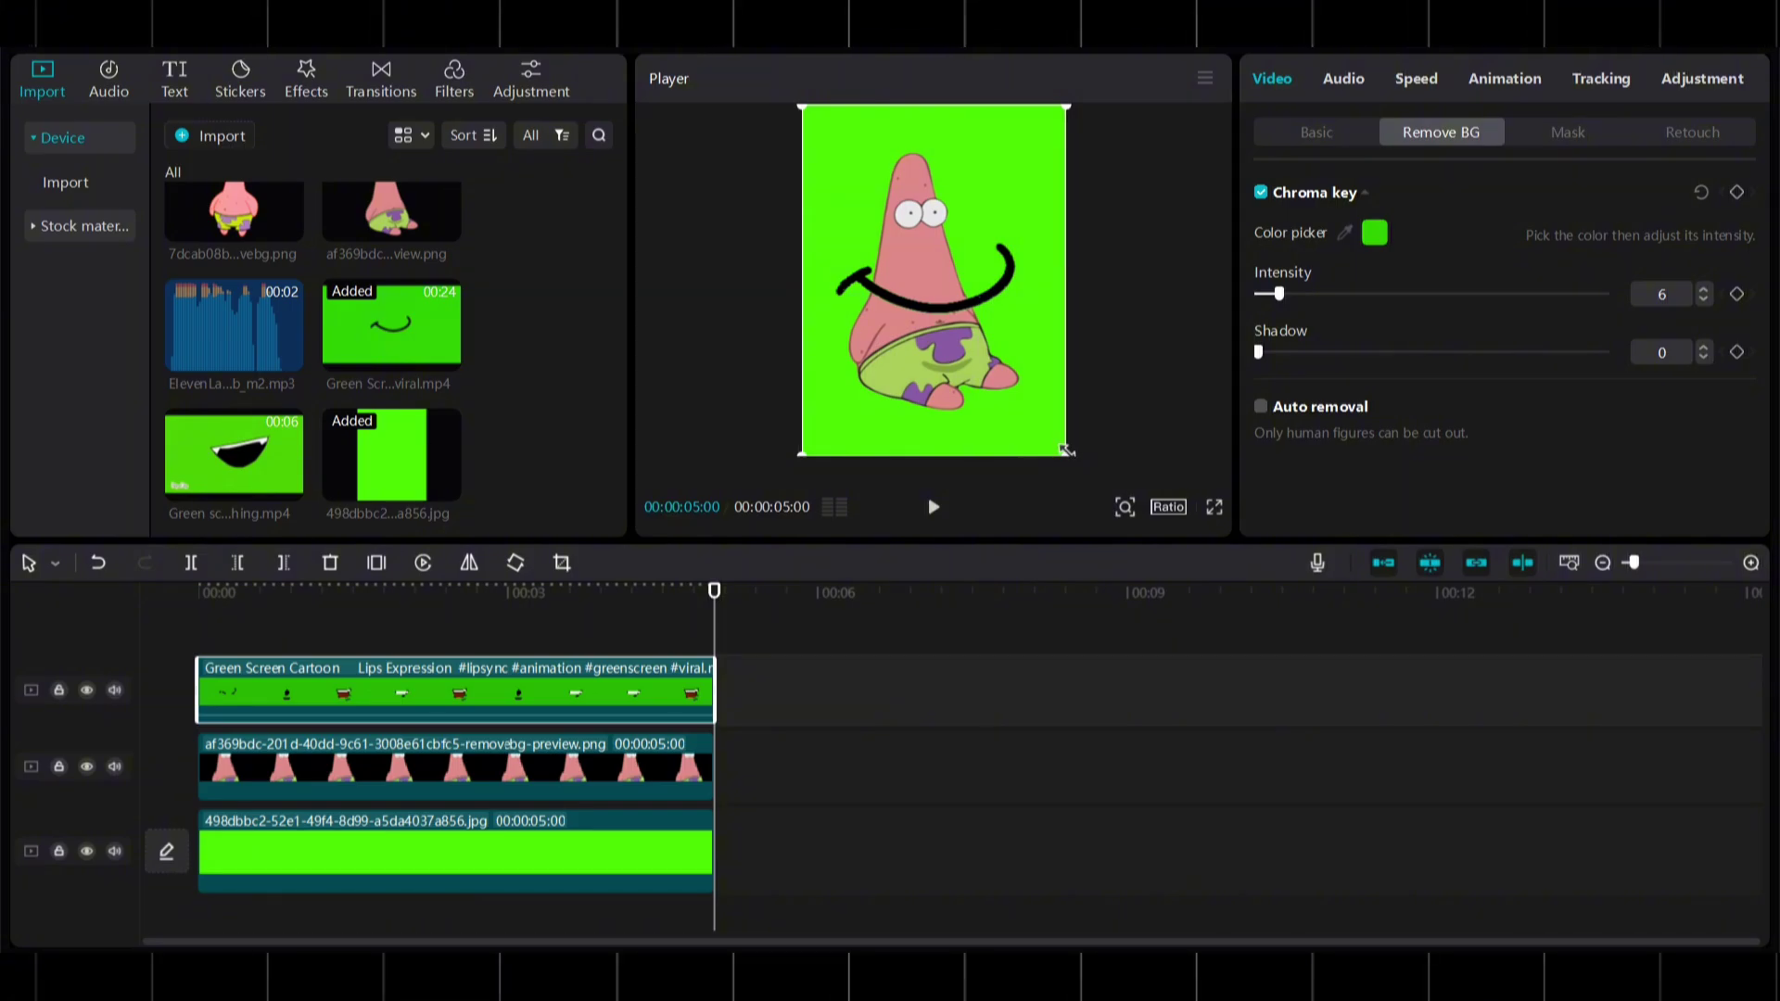
- Shrink the lips overlay to about a quarter of its size and position it on Patrick's face just below the eyes
{"action": "left_click_drag", "start_coordinate": [1066, 452], "coordinate": [975, 333]}
{"action": "left_click_drag", "start_coordinate": [907, 253], "coordinate": [920, 262]}
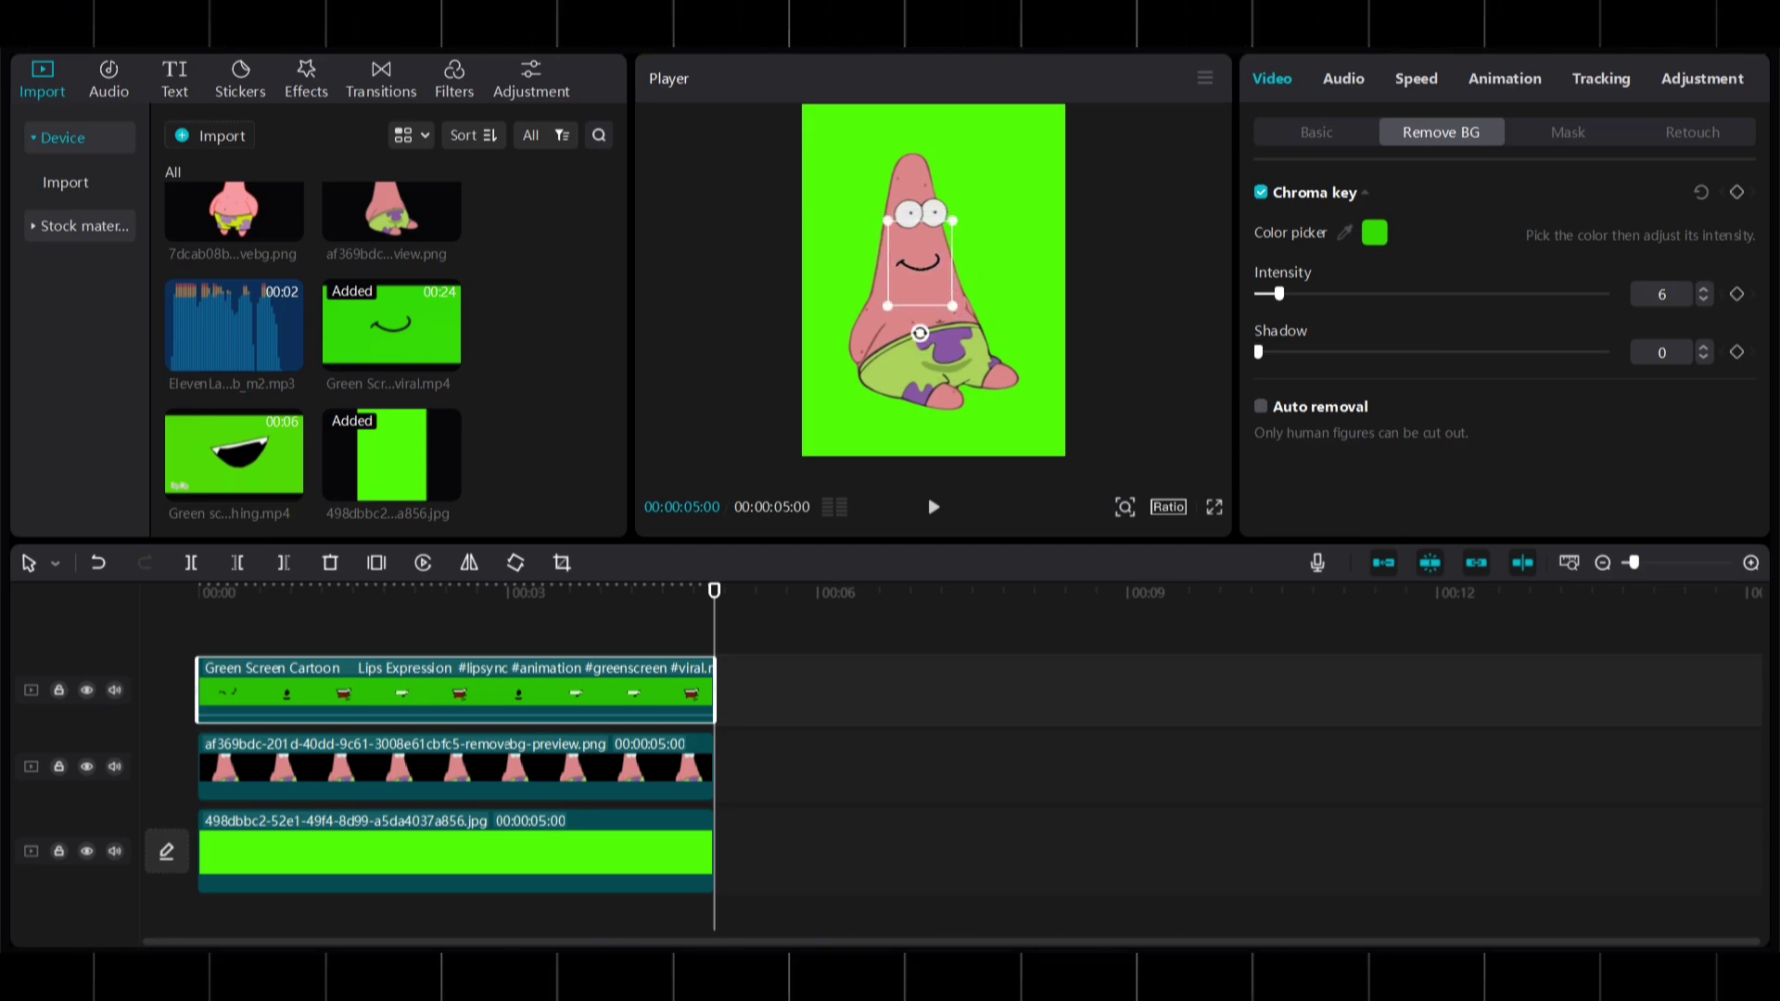
{"action": "left_click_drag", "start_coordinate": [919, 260], "coordinate": [926, 261]}
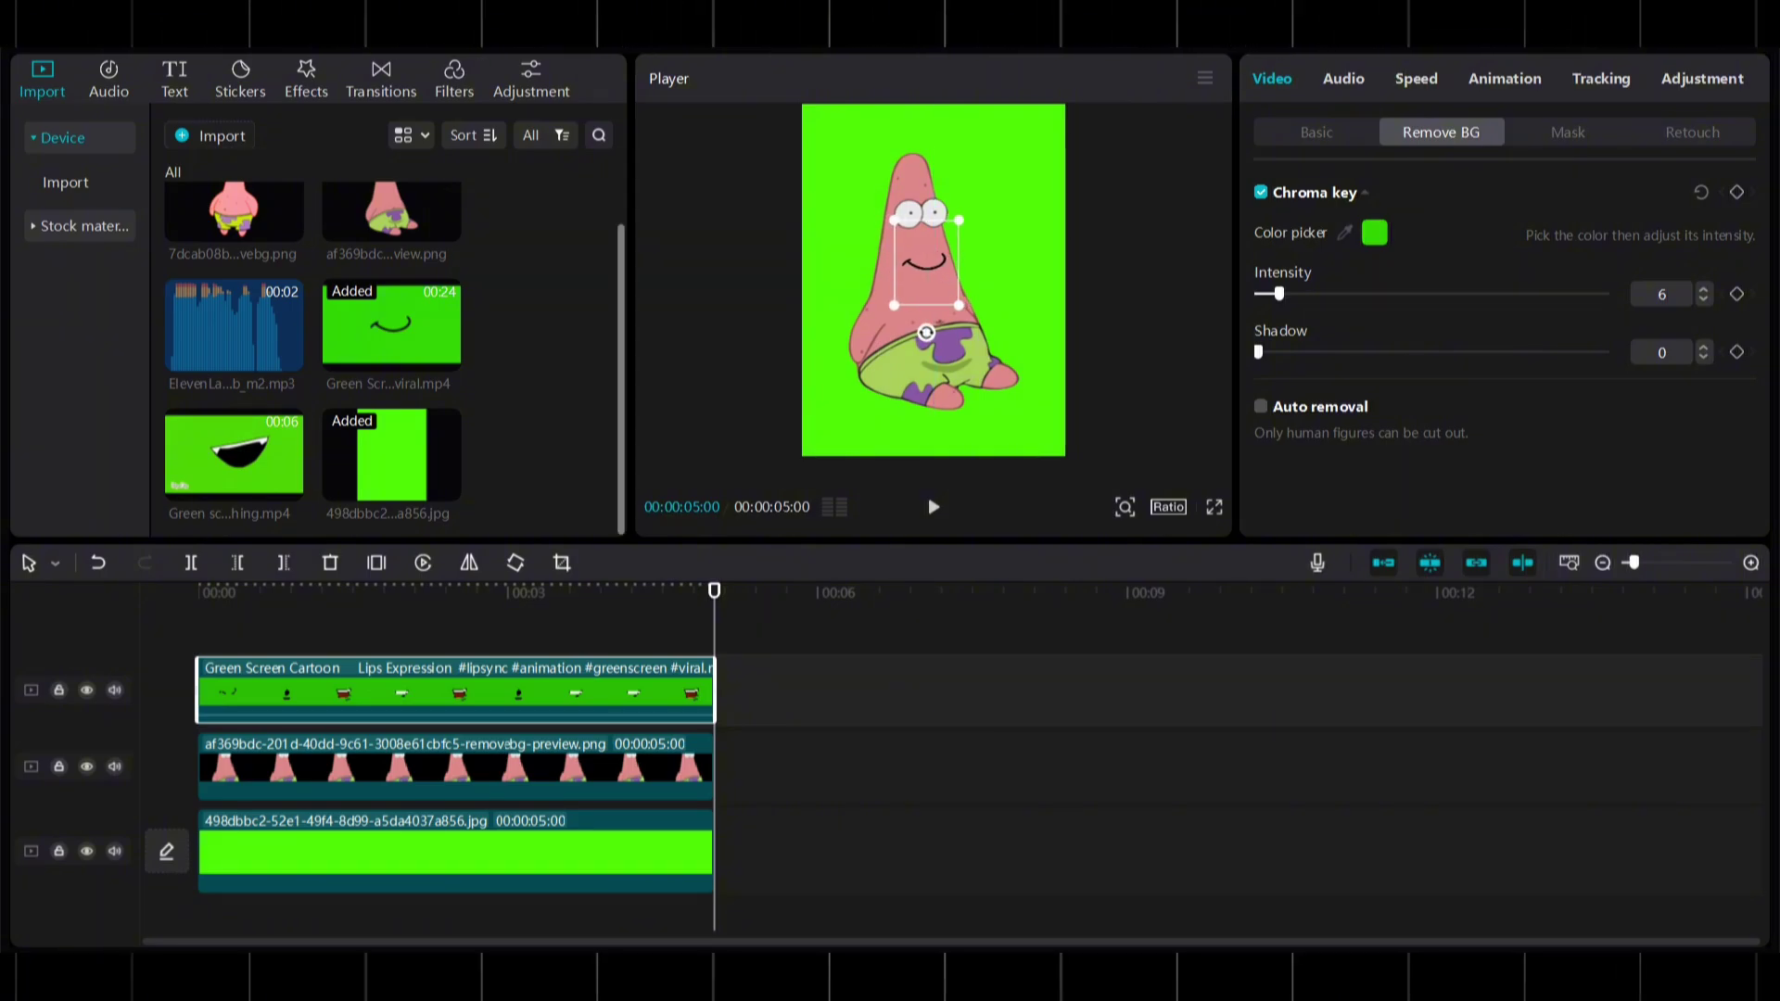
- Play back the sitting Patrick animation to check the mouth movement, including once from the beginning
{"action": "left_click", "coordinate": [308, 630]}
{"action": "key", "text": "space"}
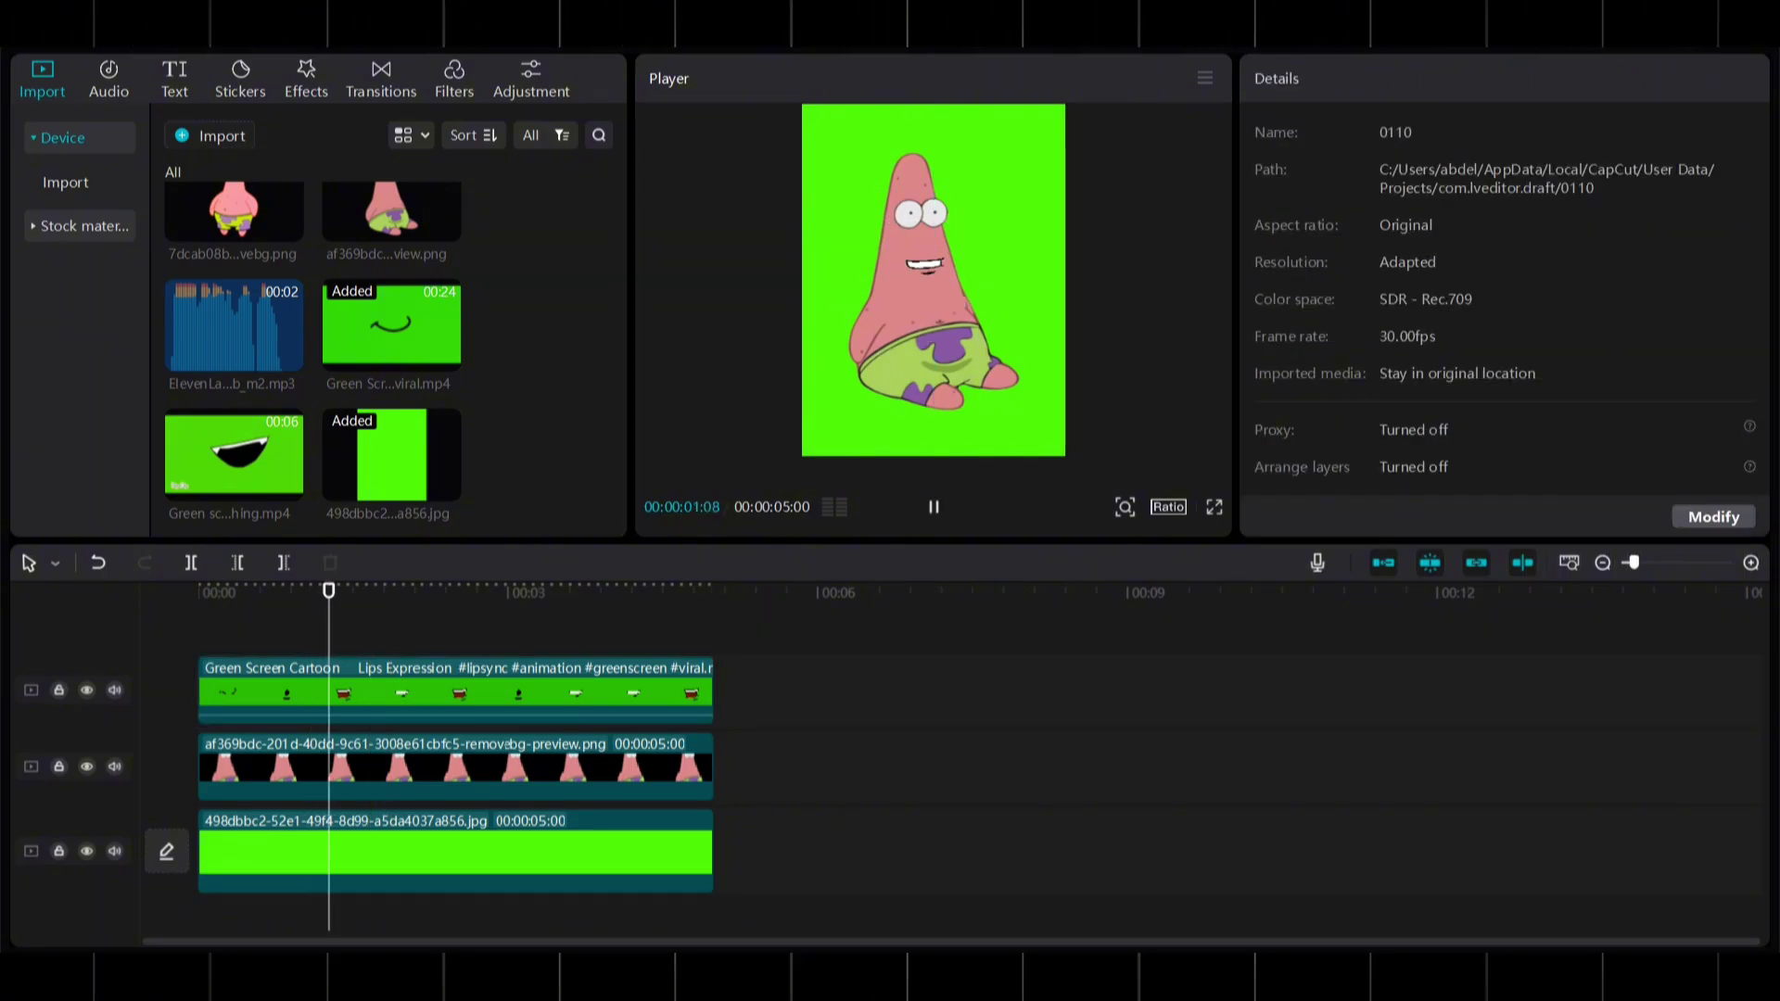
{"action": "key", "text": "space"}
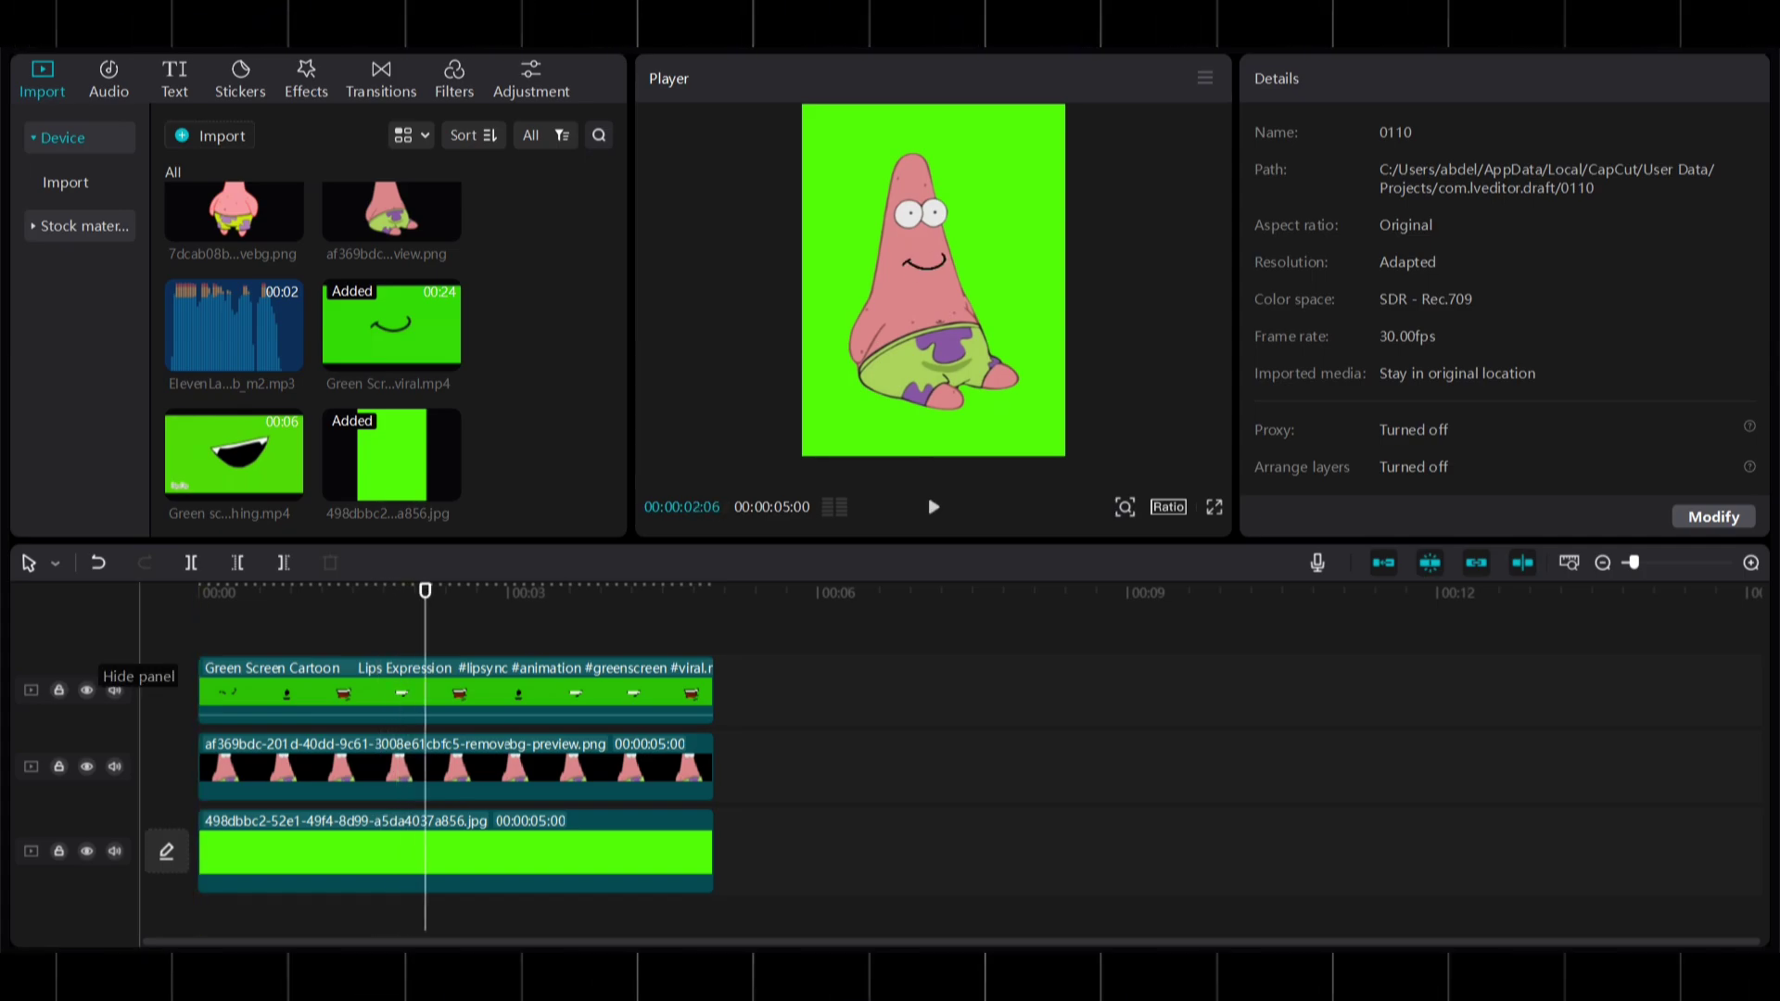
{"action": "left_click_drag", "start_coordinate": [426, 591], "coordinate": [197, 591]}
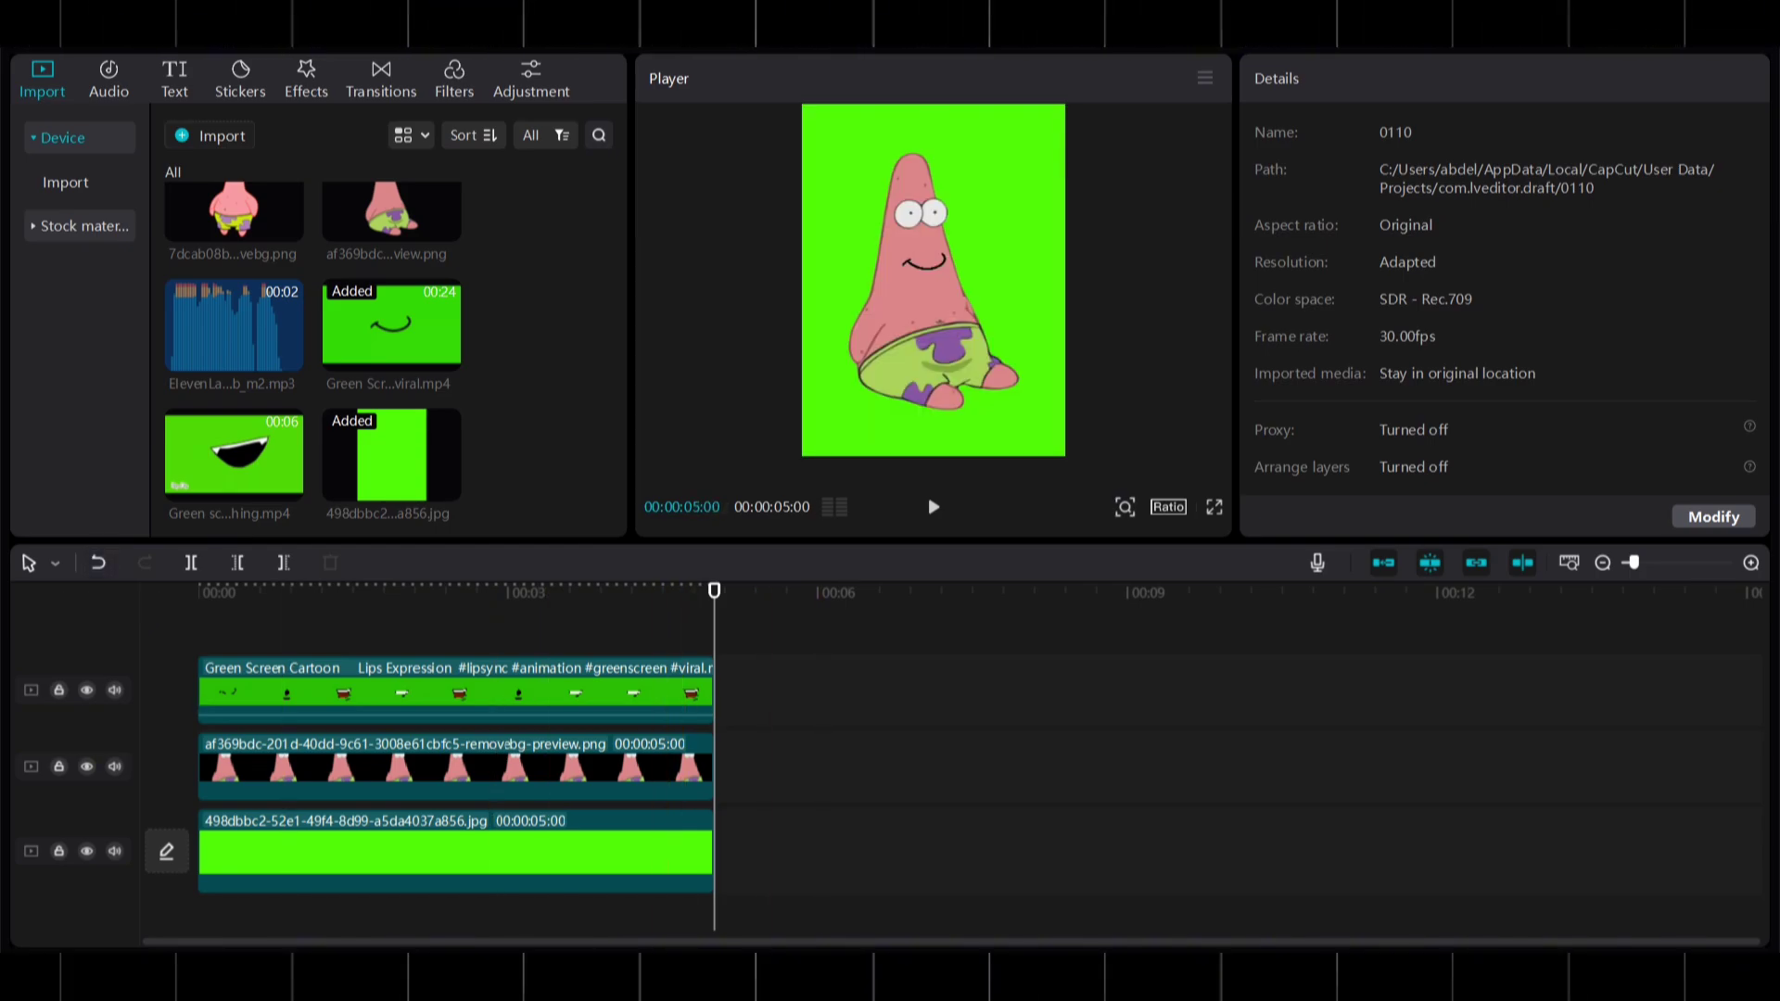
- Export the video as 0110 in 1080P, H.264 mp4 format at 30fps with the recommended bit rate
{"action": "key", "text": "ctrl+e"}
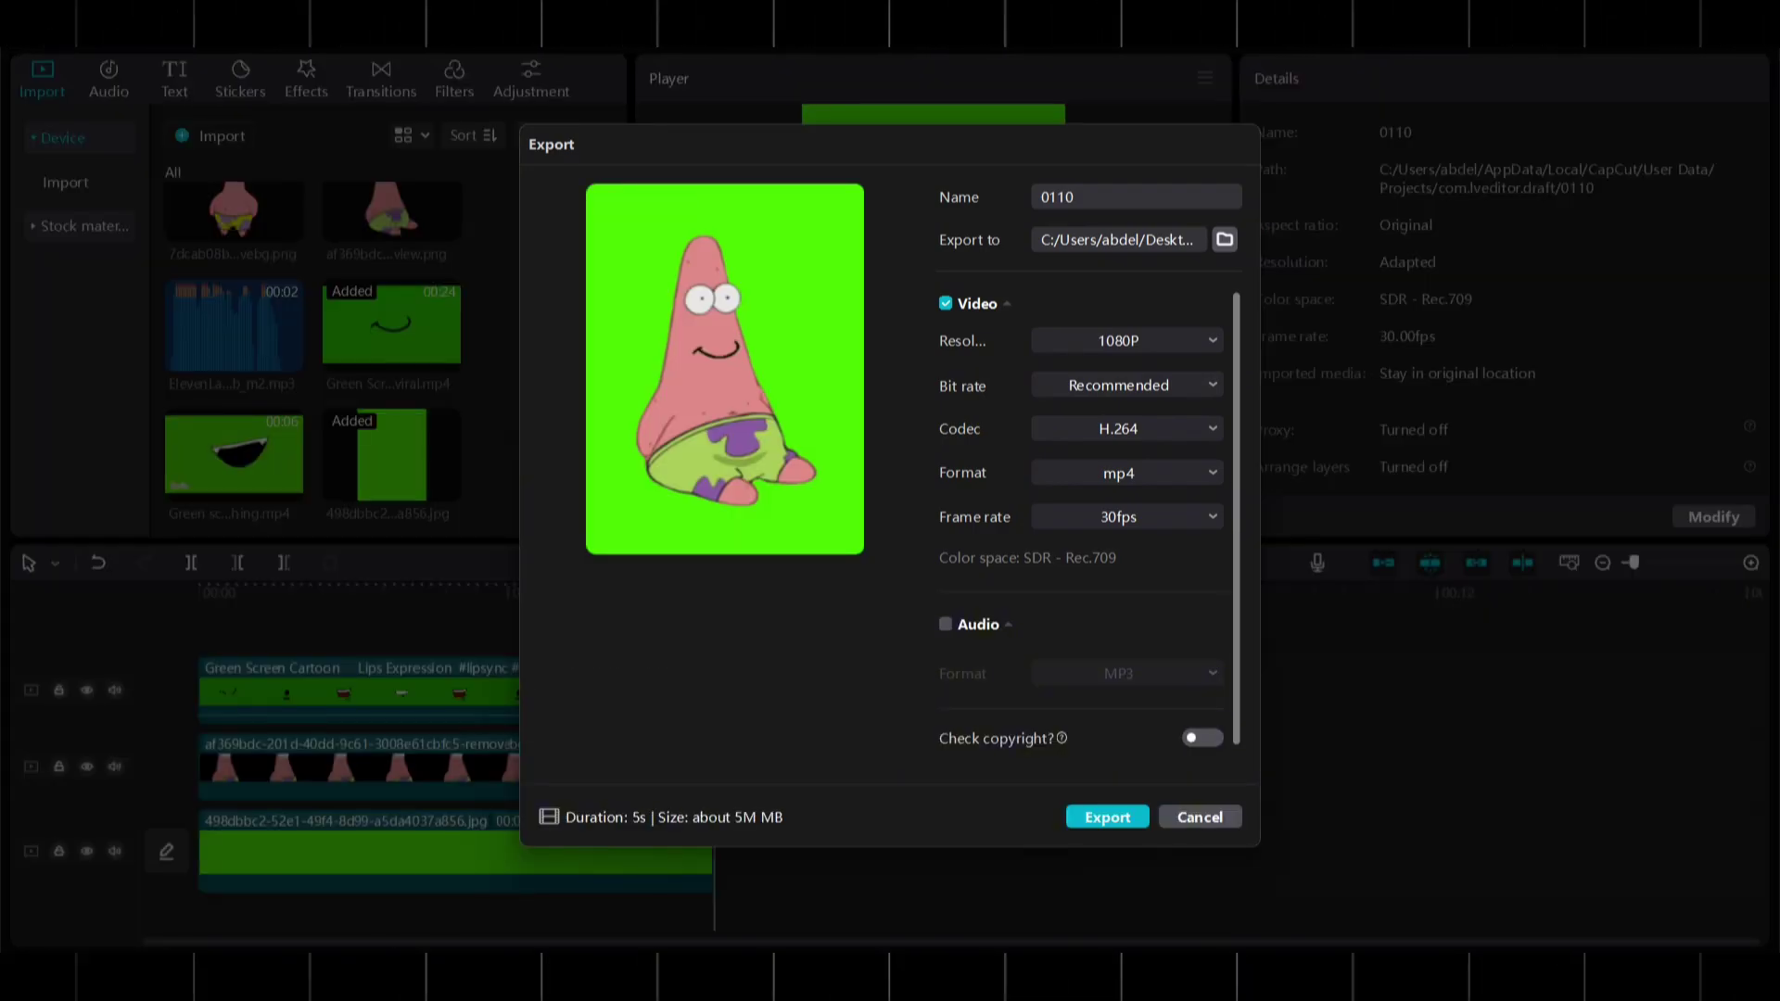
{"action": "left_click", "coordinate": [1108, 816]}
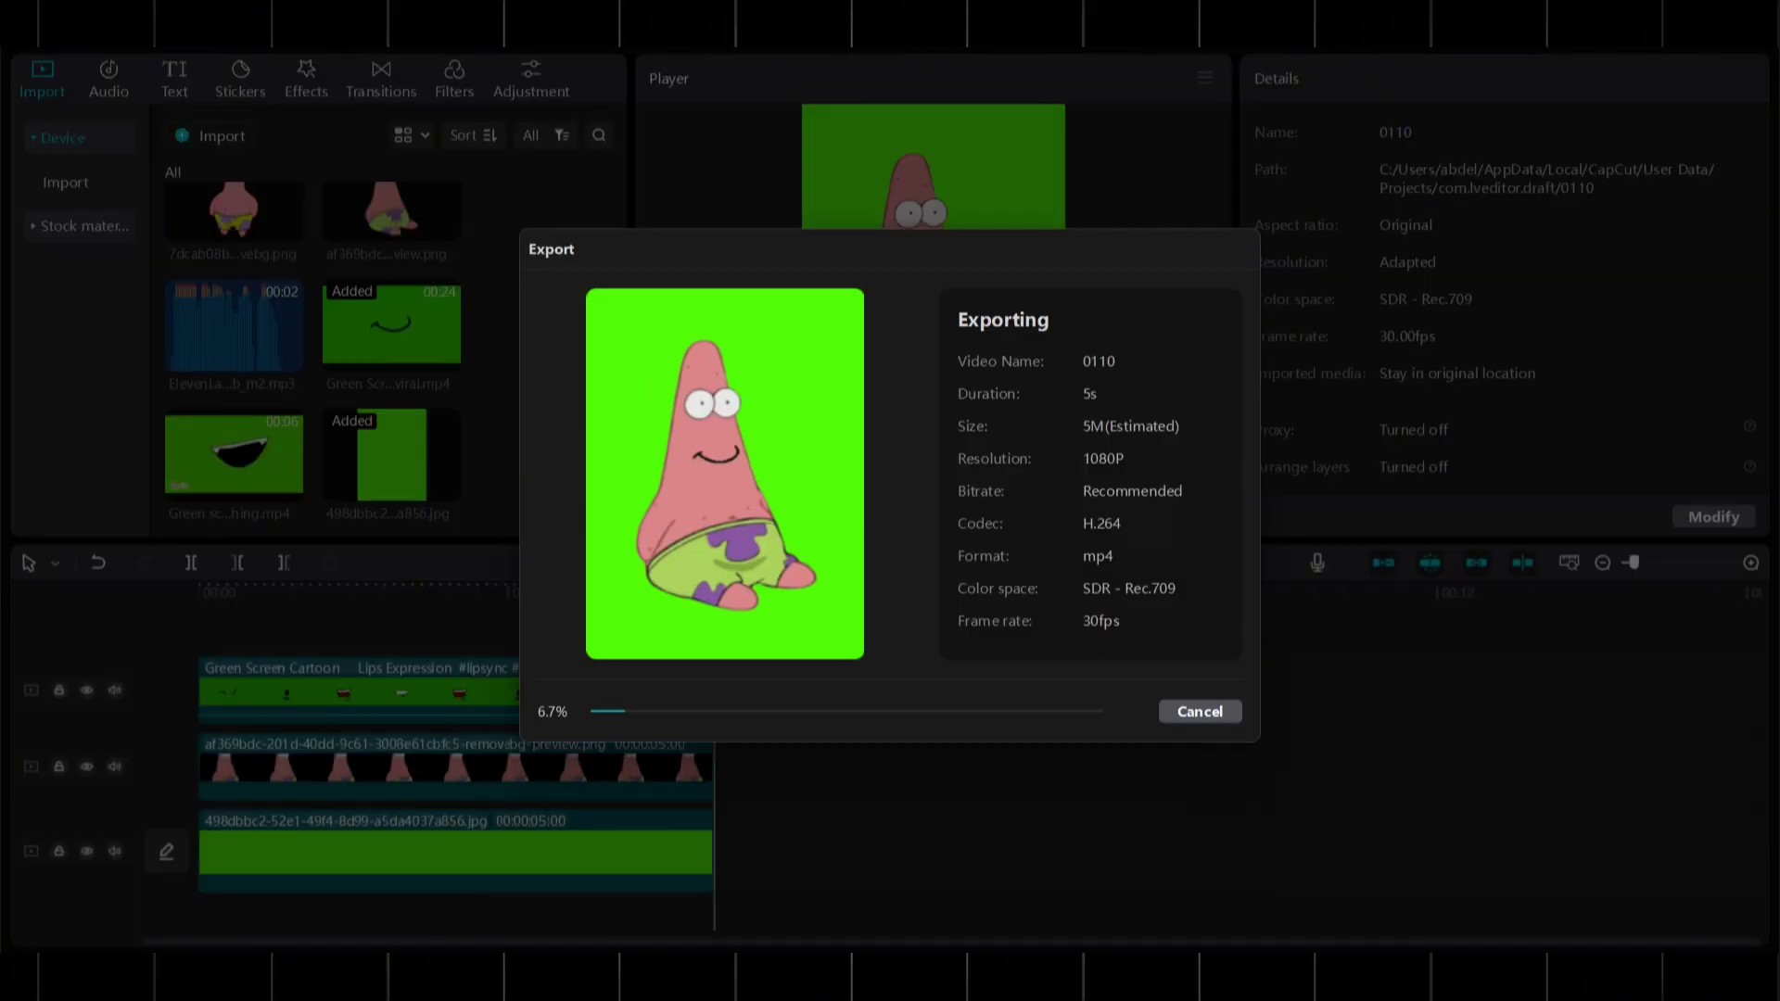